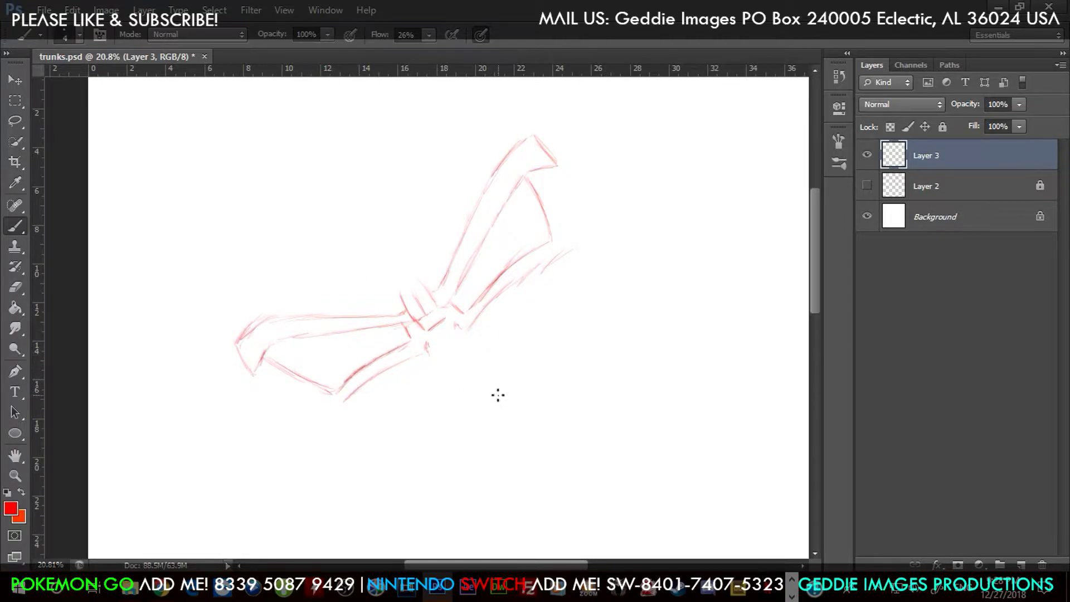
Step: Sketch the small angular nose below the brows and the outer outline of the wide-open mouth, and save the file
mouse_move(449, 372)
mouse_down()
mouse_move(478, 345)
mouse_move(450, 373)
mouse_move(473, 367)
mouse_move(452, 383)
mouse_up()
scroll(353, 411, down, 1)
drag(472, 316, 452, 332)
mouse_move(480, 295)
mouse_down()
mouse_move(451, 349)
mouse_move(428, 342)
mouse_move(460, 342)
mouse_move(429, 345)
mouse_move(420, 365)
mouse_up()
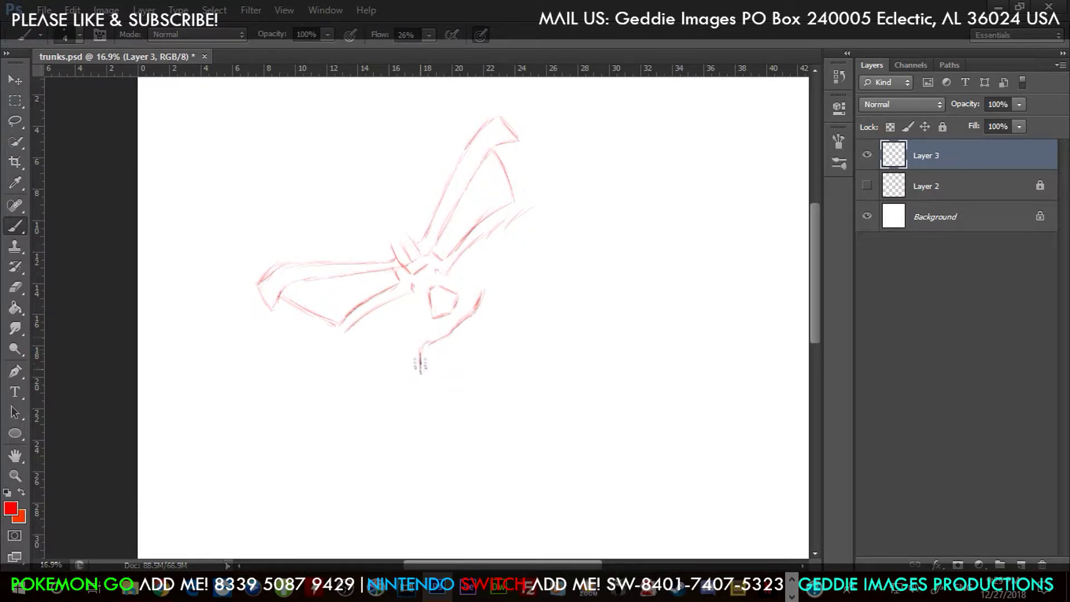
mouse_move(471, 406)
mouse_down()
mouse_move(487, 419)
mouse_move(509, 406)
mouse_move(494, 421)
mouse_move(529, 390)
mouse_up()
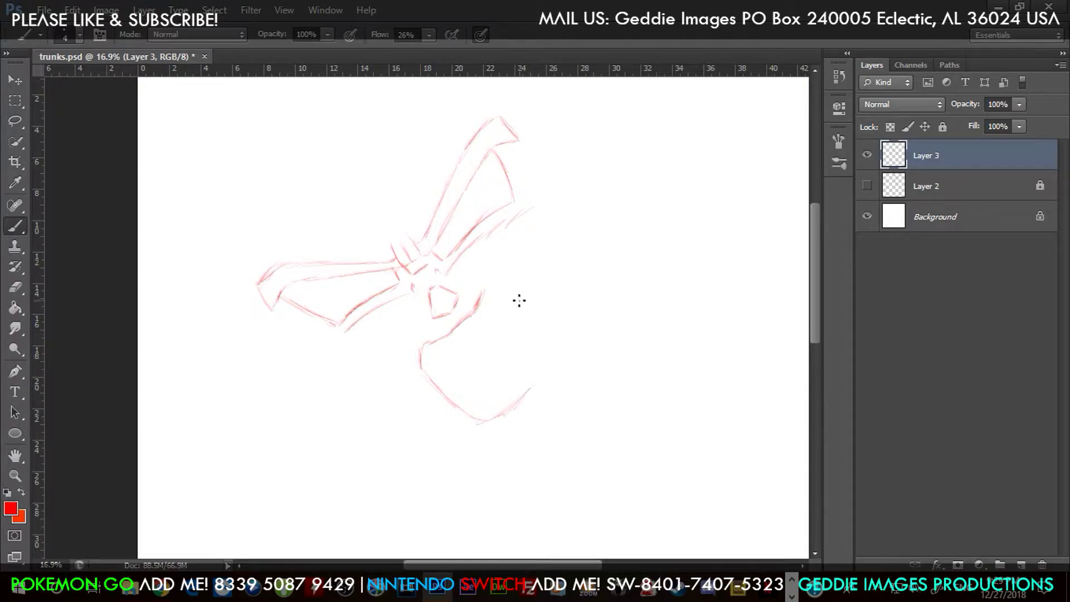
mouse_move(547, 350)
mouse_down()
mouse_move(551, 373)
mouse_move(534, 388)
mouse_up()
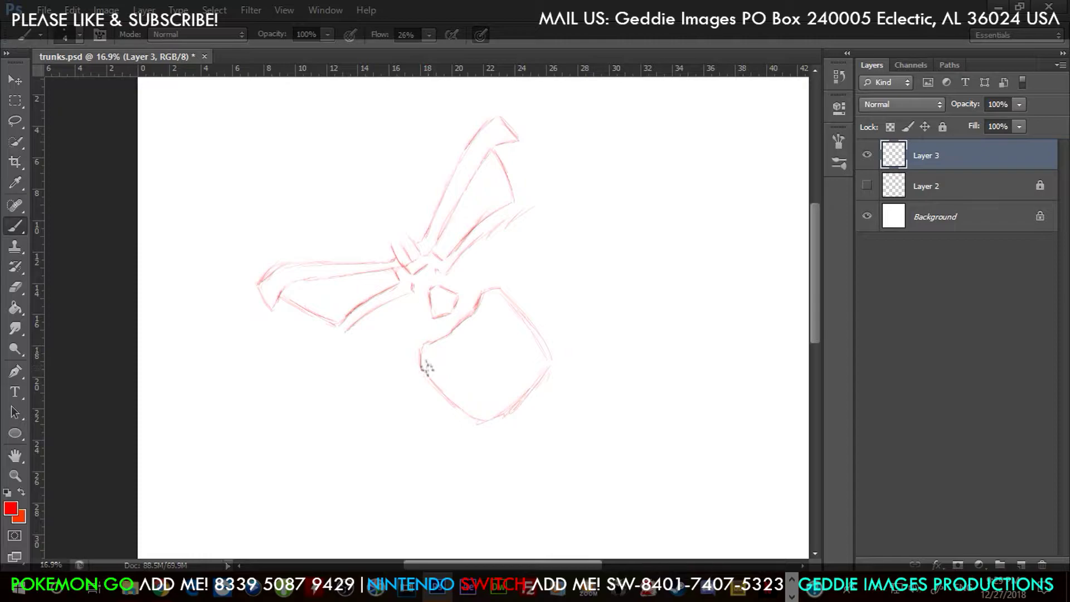
key(ctrl+s)
Step: Sketch the upper lip band, the inner opening of the mouth and the tongue contour inside it
mouse_move(438, 376)
mouse_down()
mouse_move(491, 321)
mouse_move(453, 343)
mouse_up()
drag(518, 313, 503, 293)
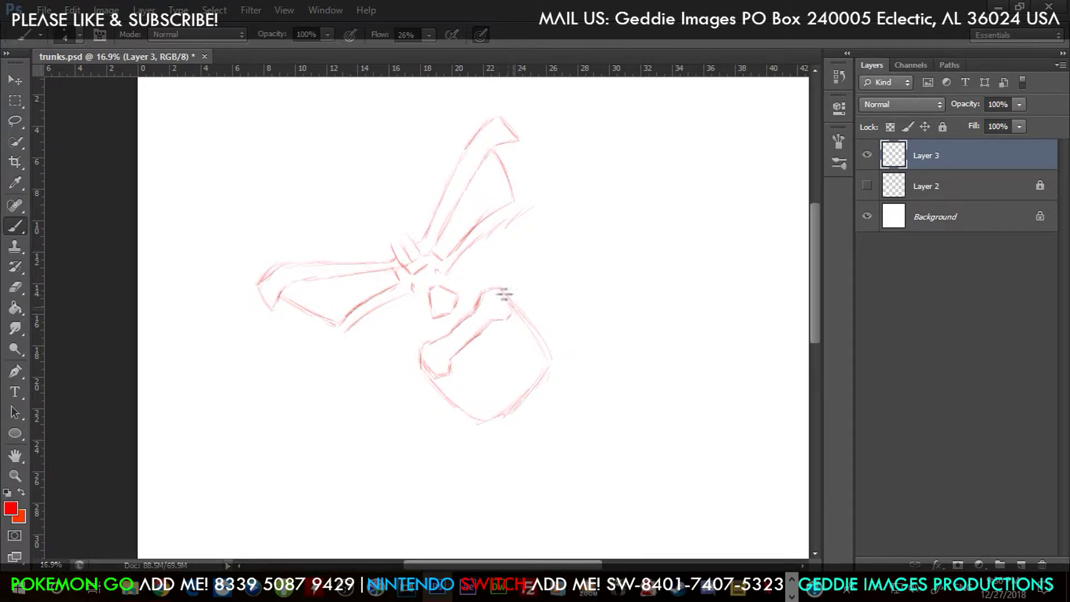
drag(460, 381, 481, 395)
drag(523, 362, 500, 390)
mouse_move(512, 326)
mouse_down()
mouse_move(527, 348)
mouse_move(516, 378)
mouse_move(485, 353)
mouse_up()
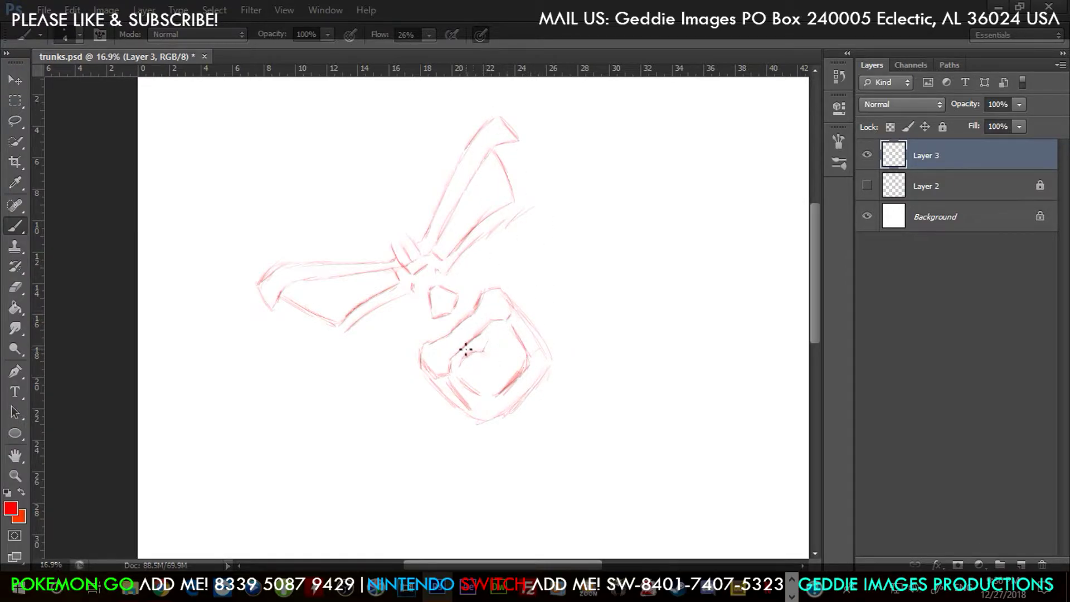
Step: Sketch the crease below the left eye and rough in the left side of the face and the right jaw edge
drag(357, 328, 333, 365)
drag(254, 307, 278, 336)
drag(239, 279, 273, 329)
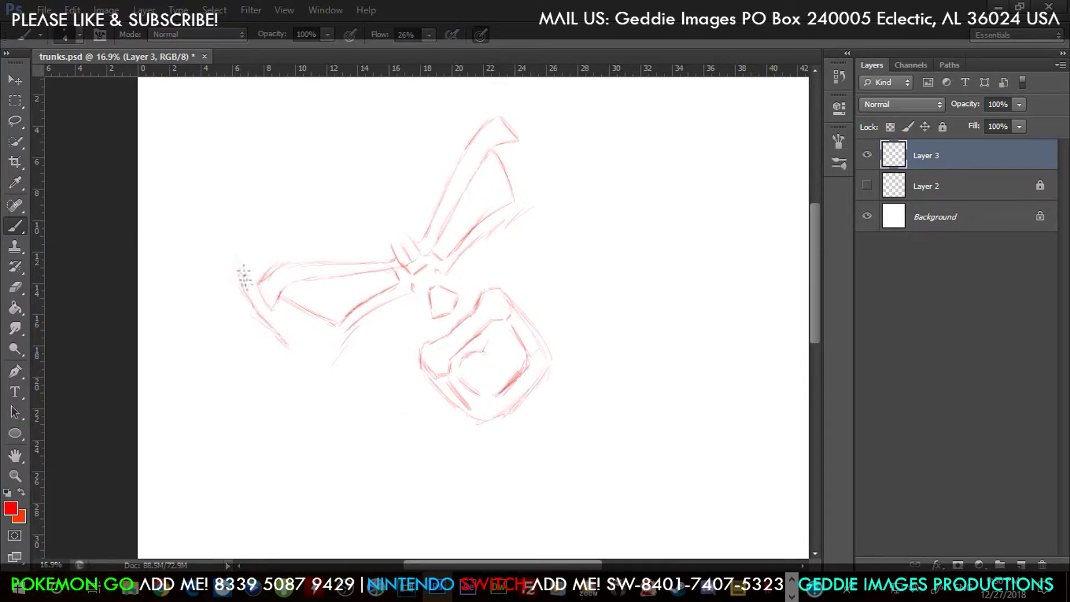
drag(500, 256, 488, 299)
drag(576, 358, 571, 438)
drag(581, 338, 573, 427)
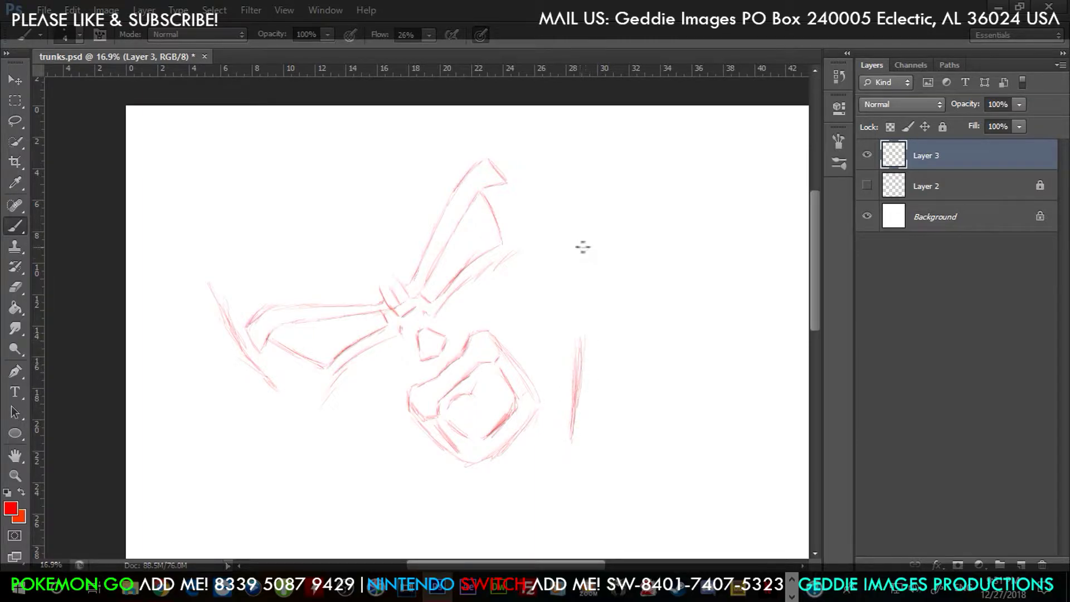
Step: Sketch the right temple and cheek contour down to the jaw, and erase the stray strokes along the cheek
drag(519, 184, 522, 171)
mouse_move(580, 159)
mouse_down()
mouse_move(574, 244)
mouse_move(501, 228)
mouse_move(528, 284)
mouse_up()
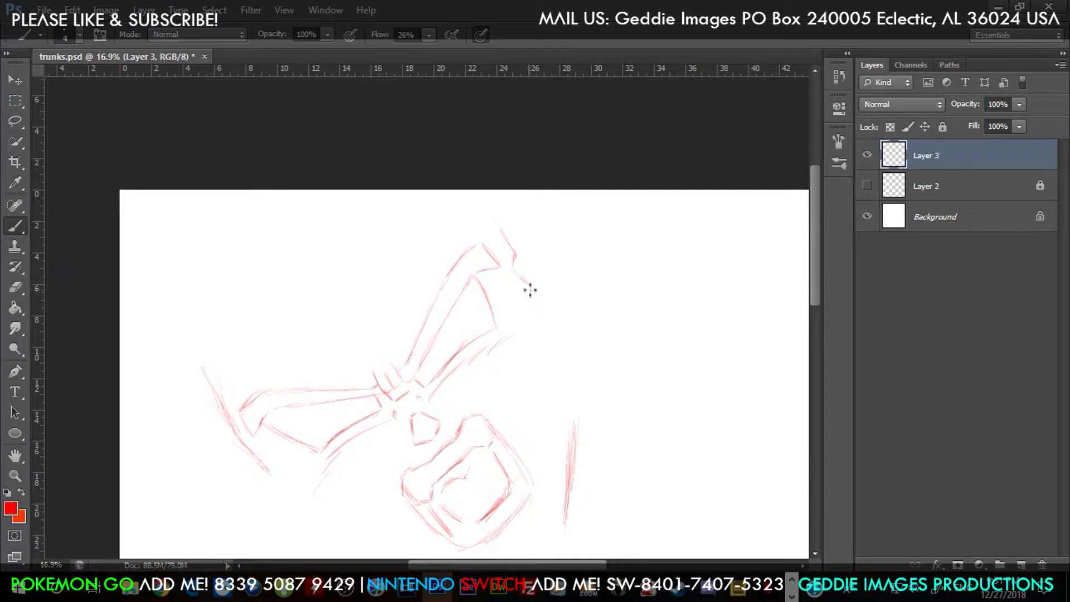
mouse_move(575, 370)
mouse_down()
mouse_move(566, 338)
mouse_move(578, 388)
mouse_up()
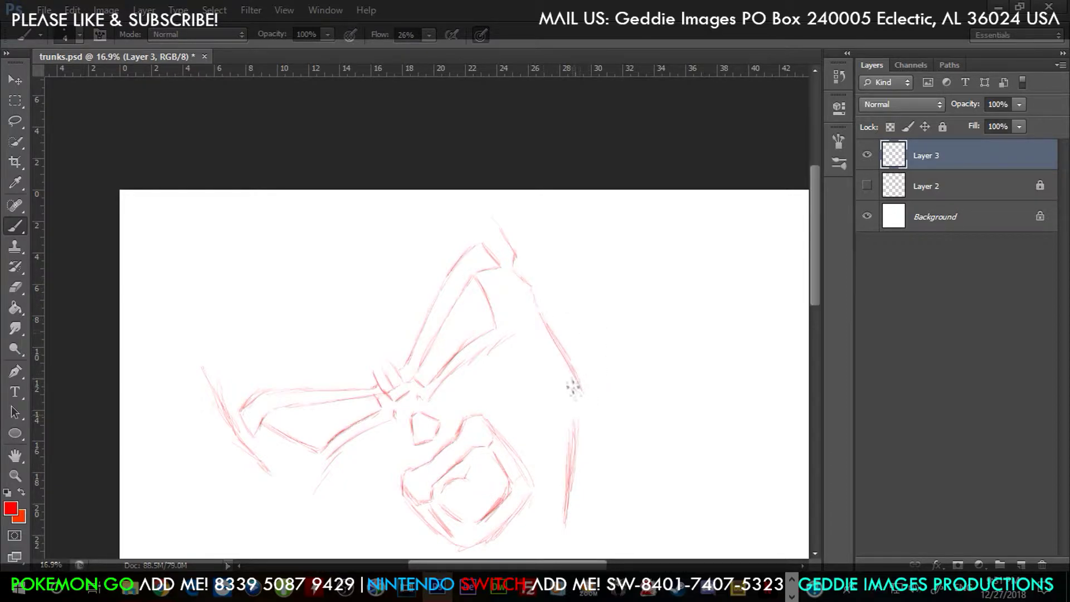
drag(539, 319, 578, 397)
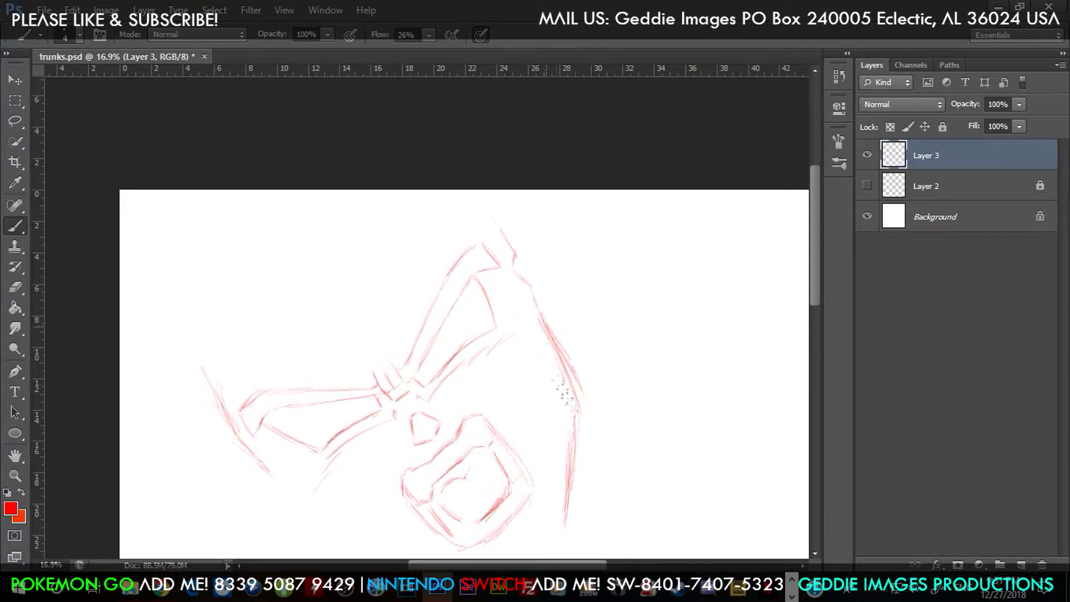
key(e)
drag(578, 350, 600, 394)
Step: Sketch the chin and lower jaw curve below the mouth with short angled neck lines beneath it
key(space)
drag(411, 378, 453, 228)
key(b)
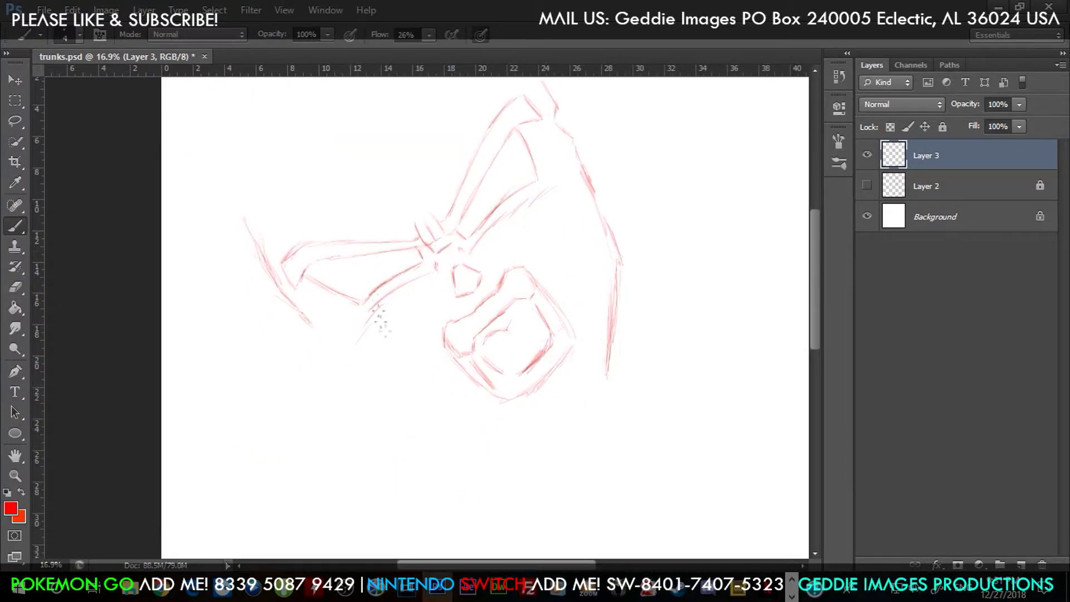
drag(500, 419, 521, 421)
mouse_move(519, 424)
mouse_down()
mouse_move(480, 431)
mouse_move(457, 476)
mouse_up()
drag(547, 440, 568, 397)
drag(374, 402, 486, 439)
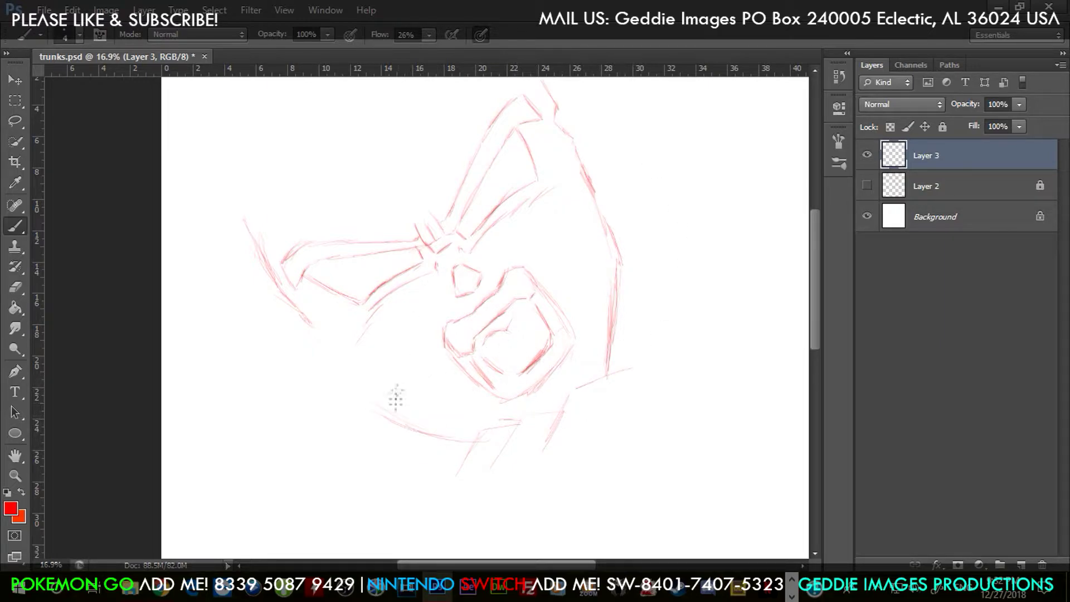
Step: Sketch the neck line below the left jaw and start the inner edges of both ears
drag(305, 430, 334, 413)
mouse_move(294, 305)
mouse_down()
mouse_move(315, 314)
mouse_move(263, 309)
mouse_move(310, 330)
mouse_up()
mouse_move(606, 155)
mouse_down()
mouse_move(557, 225)
mouse_move(522, 167)
mouse_up()
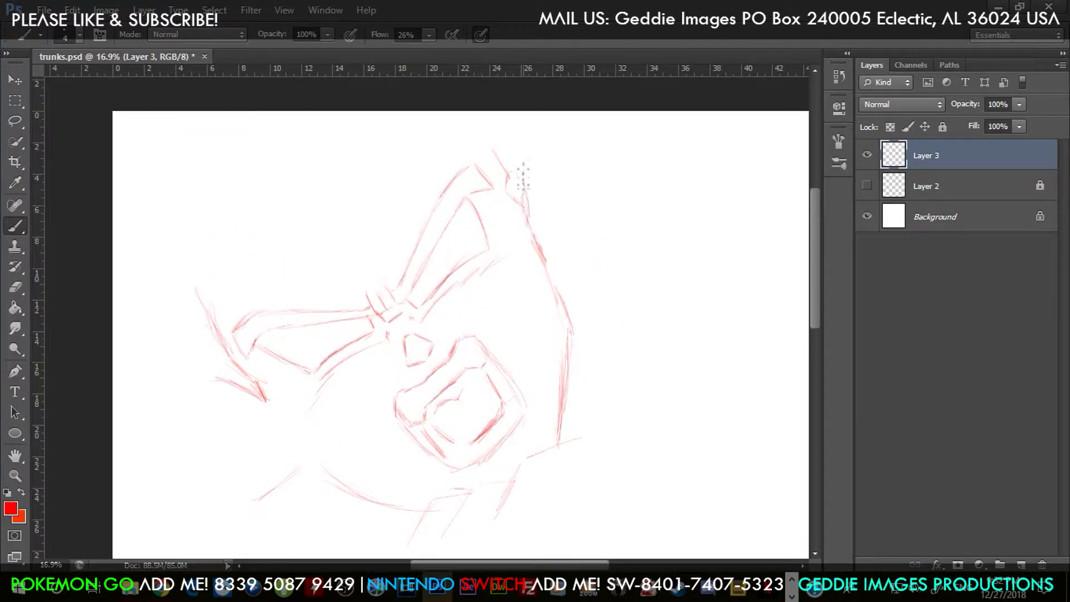
Step: Sketch small irises in both eyes and outline the left ear down to the jaw
scroll(527, 167, down, 2)
scroll(527, 167, left, 3)
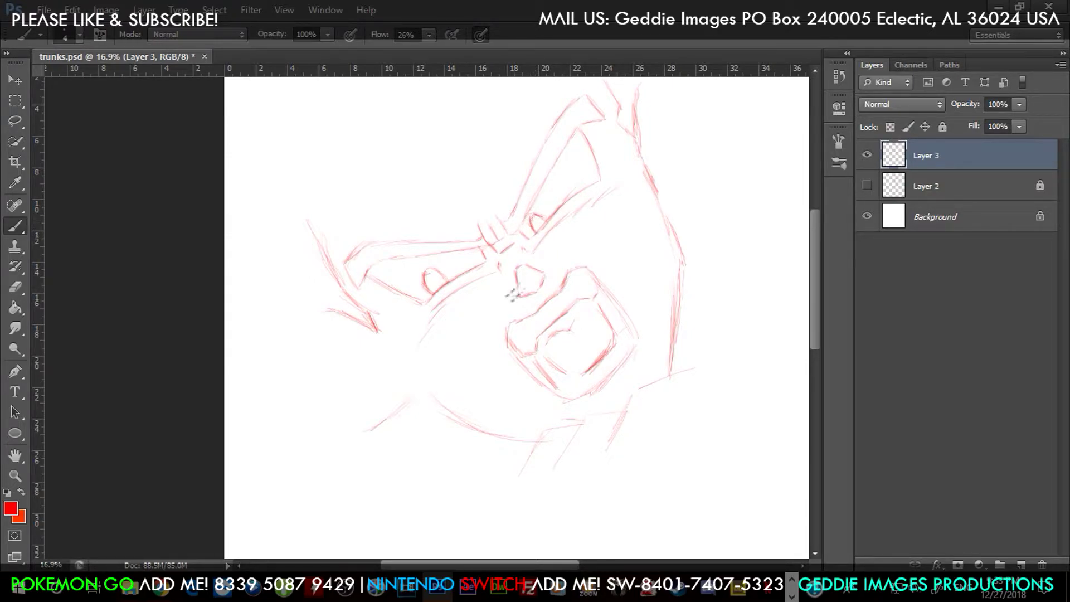
scroll(480, 273, down, 2)
scroll(479, 273, left, 2)
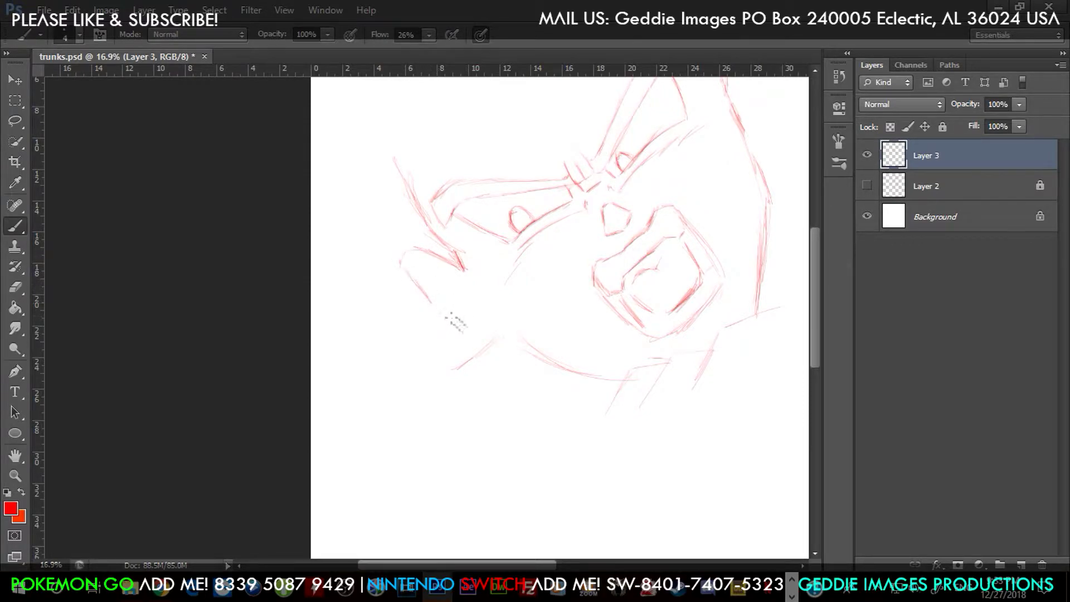
scroll(613, 250, right, 2)
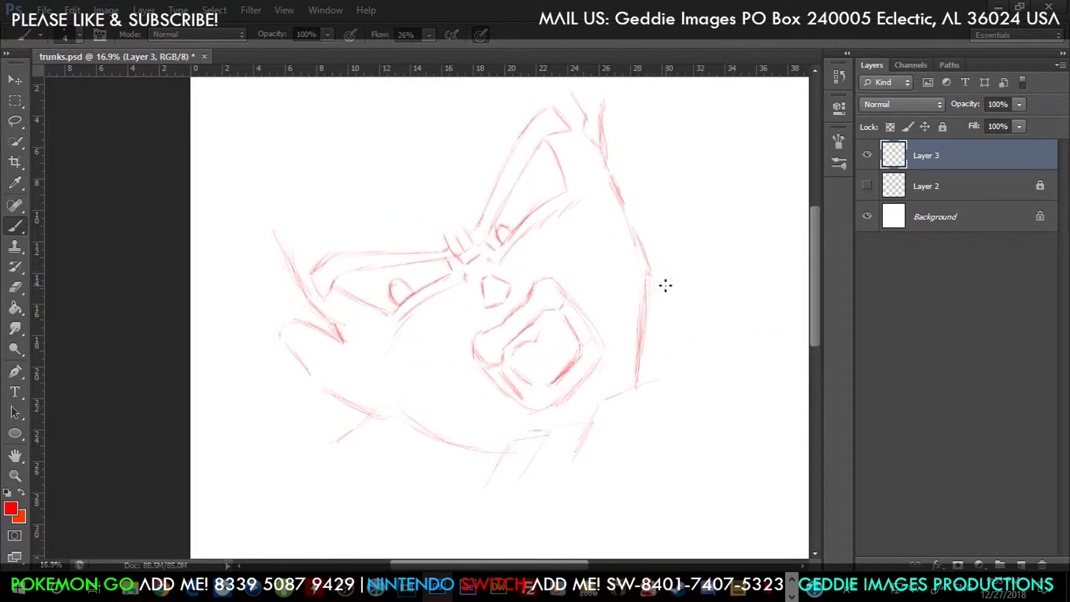
Step: Outline the outer curve and lobe of the right ear and add the inner fold of the left ear
scroll(590, 152, up, 2)
scroll(589, 153, right, 1)
drag(594, 183, 615, 257)
drag(592, 292, 615, 274)
scroll(631, 211, up, 1)
scroll(632, 210, left, 1)
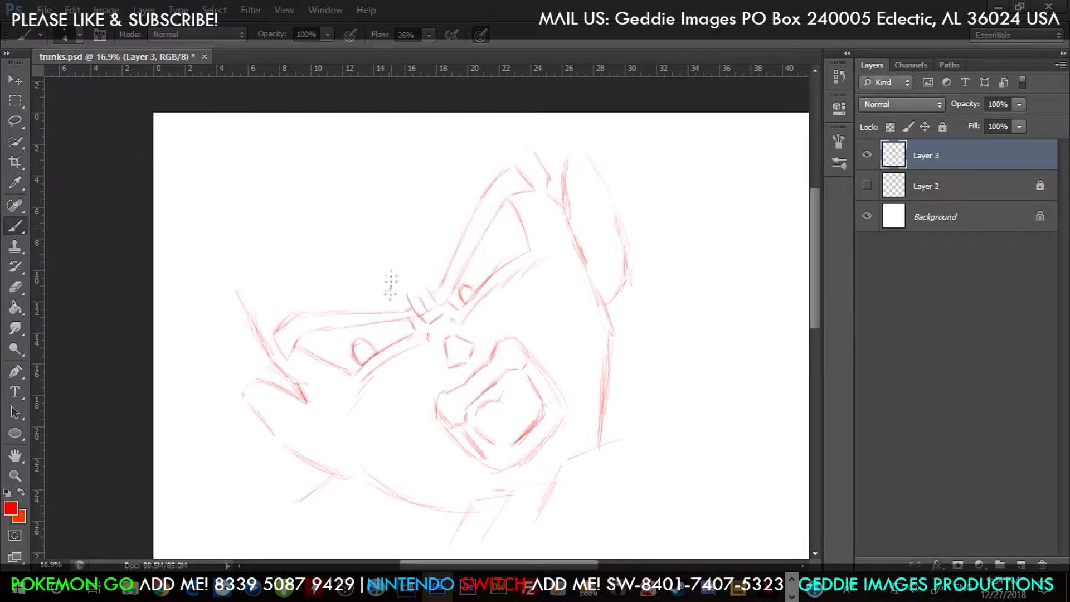
drag(263, 398, 286, 409)
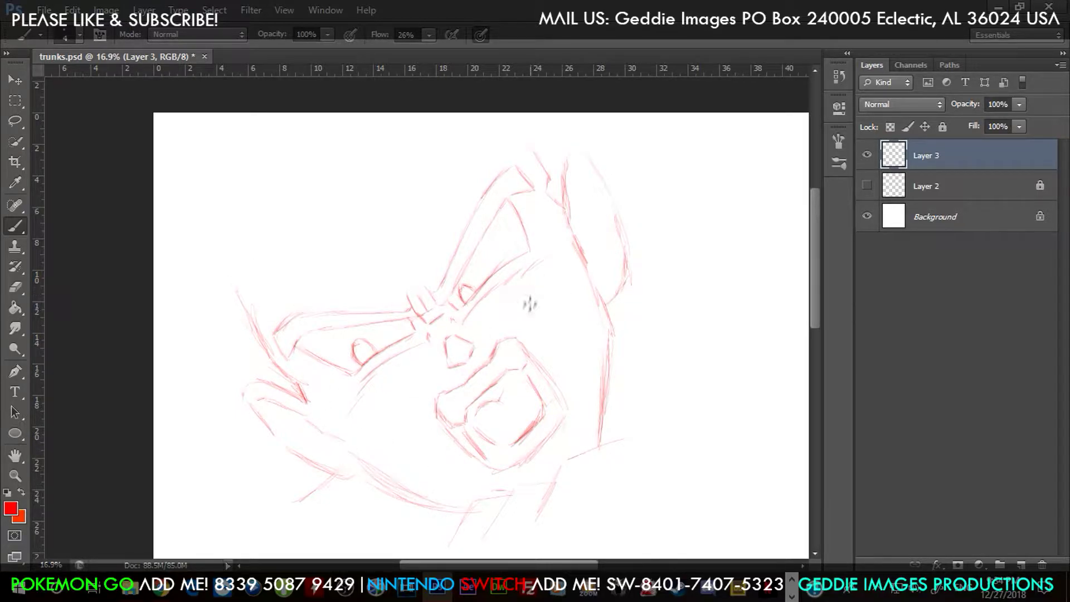
Step: Sketch light curved forehead lines above both brows, undoing the misplaced strokes
scroll(563, 275, up, 3)
scroll(563, 275, left, 2)
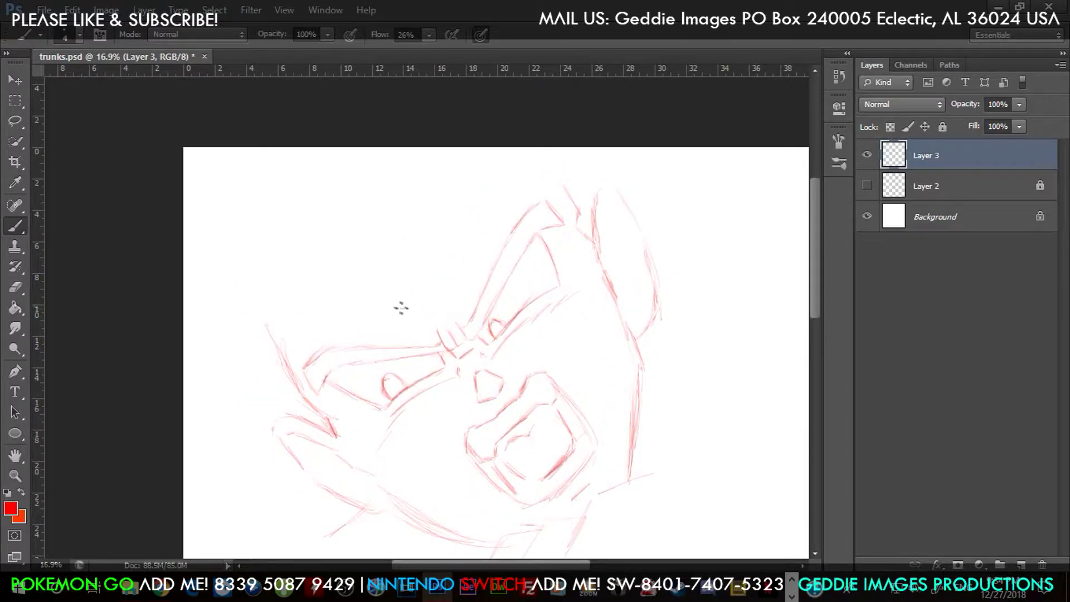
key(ctrl+z)
mouse_move(324, 301)
mouse_down()
mouse_move(427, 309)
mouse_move(382, 293)
mouse_move(467, 186)
mouse_up()
key(ctrl+z)
key(ctrl+z)
drag(507, 308, 526, 225)
Step: Scale the Layer 3 sketch down to about 63%, save the file, and move the sketch up and left on the canvas
click(72, 10)
mouse_move(162, 304)
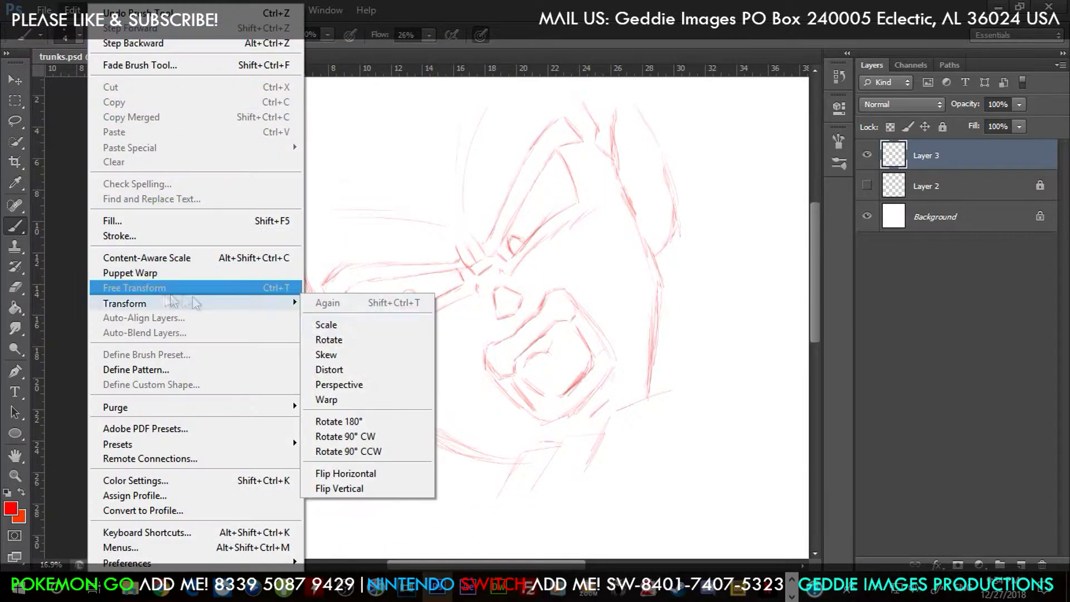
click(338, 354)
drag(284, 89, 411, 264)
click(15, 80)
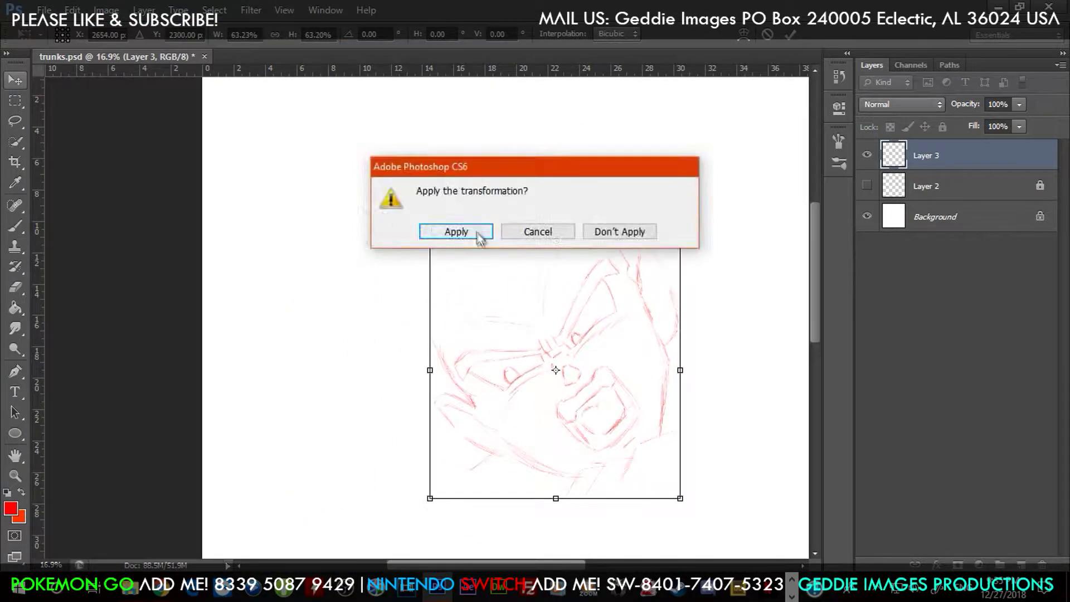
click(473, 232)
key(ctrl+s)
drag(552, 360, 507, 325)
drag(507, 325, 480, 243)
Step: Erase part of the right ear's edge beside the temple and redraw the ear's inner fold line
click(15, 475)
drag(502, 306, 563, 306)
key(b)
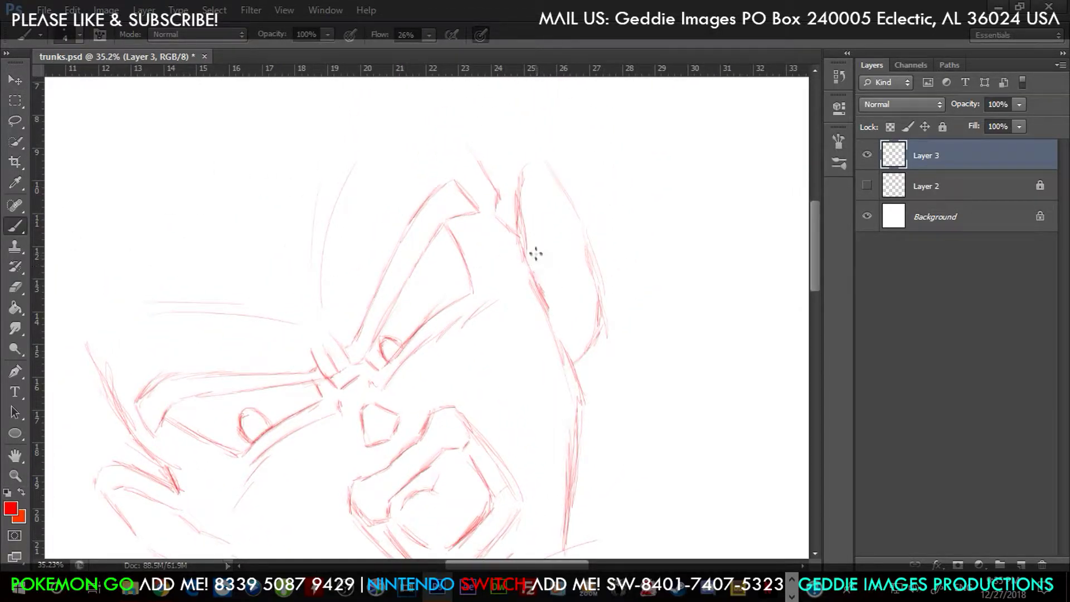
click(15, 287)
right_click(562, 197)
mouse_move(525, 238)
mouse_down()
mouse_move(526, 251)
mouse_move(524, 187)
mouse_up()
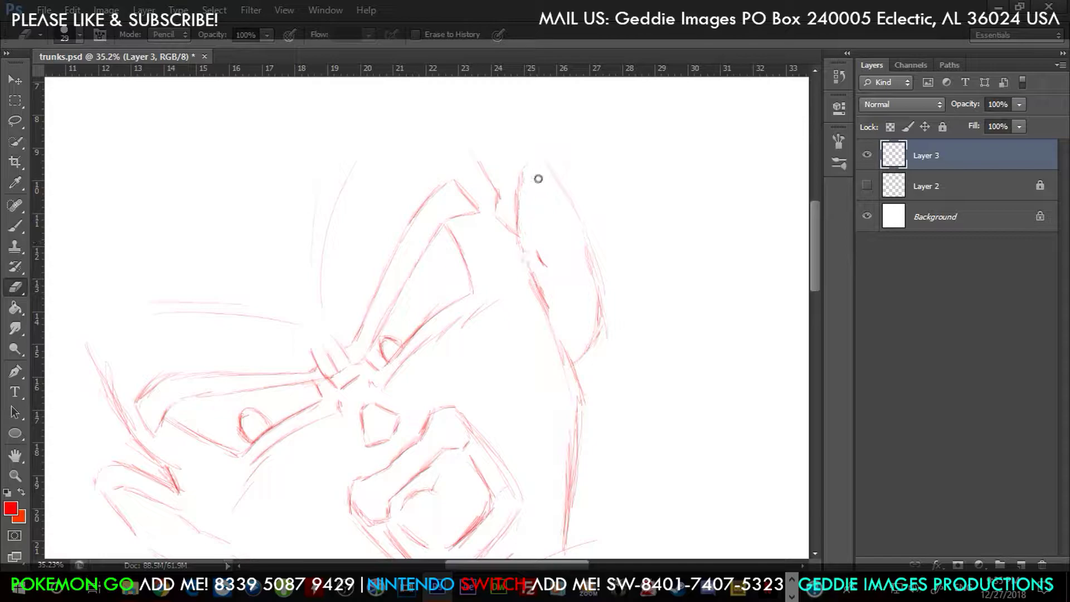
click(15, 225)
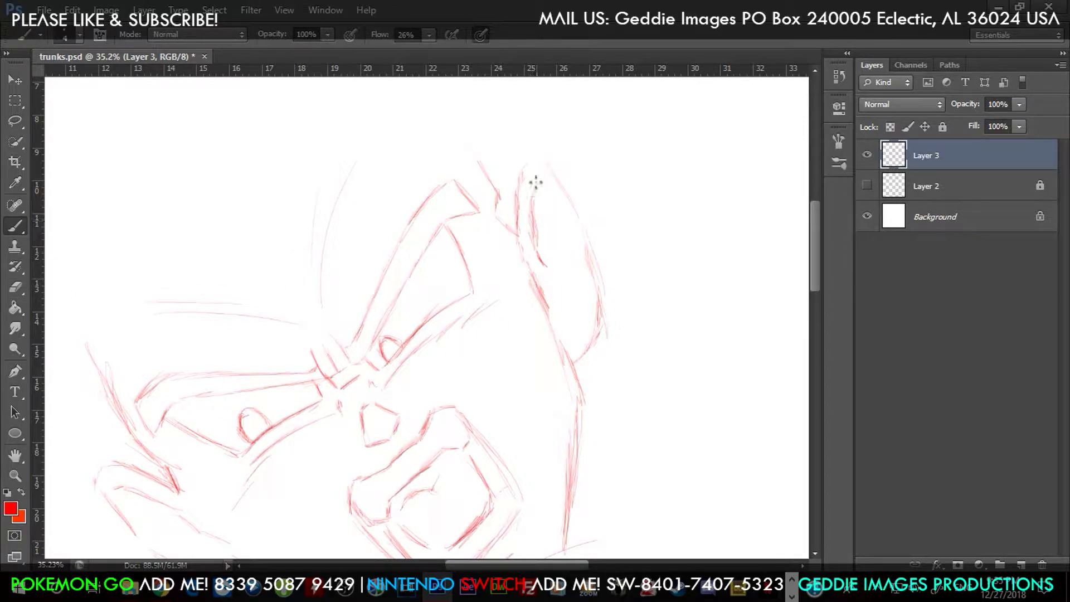
Step: Sketch the skull outline over the forehead to the left temple and add the line behind the left ear
drag(523, 158, 508, 216)
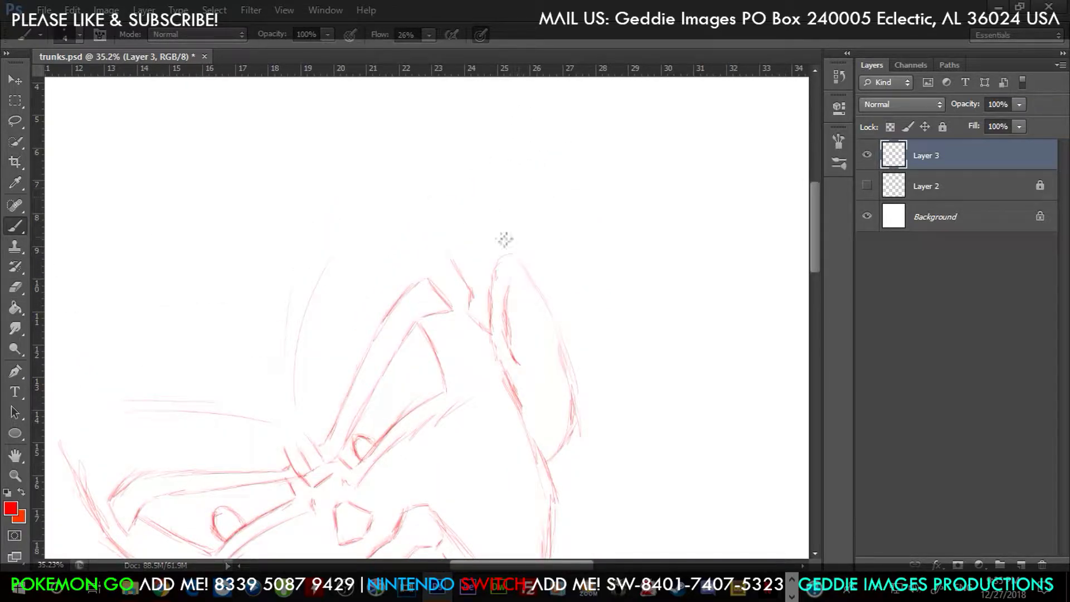
mouse_move(453, 174)
mouse_down()
mouse_move(444, 246)
mouse_move(454, 262)
mouse_move(430, 227)
mouse_move(359, 198)
mouse_move(272, 213)
mouse_move(433, 130)
mouse_up()
drag(360, 160, 319, 197)
drag(318, 199, 194, 266)
drag(164, 299, 187, 396)
mouse_move(279, 350)
mouse_down()
mouse_move(325, 234)
mouse_move(452, 140)
mouse_up()
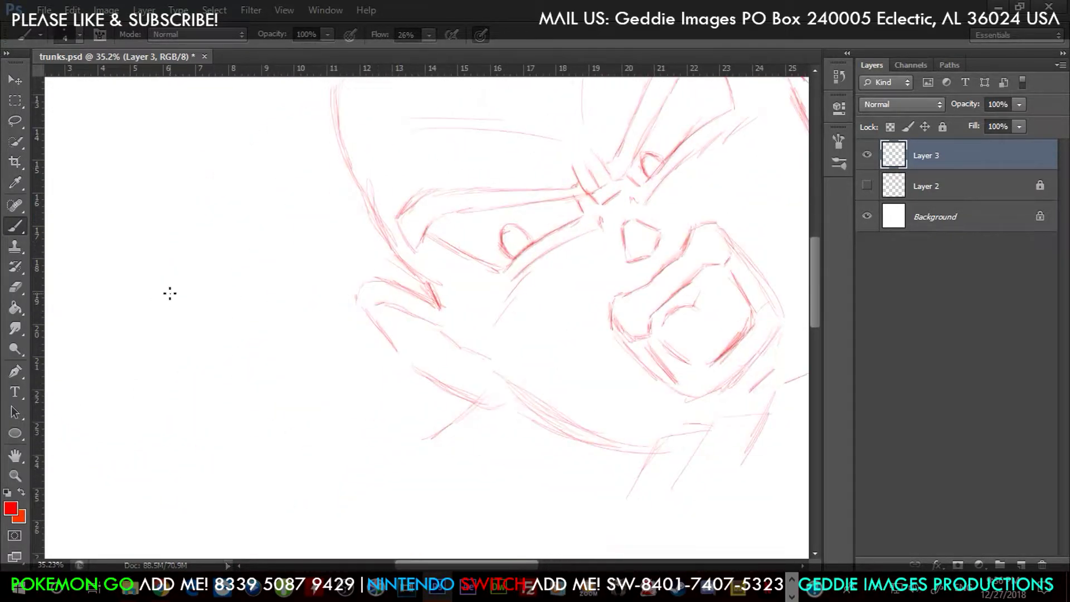
drag(339, 246, 369, 274)
drag(308, 231, 347, 254)
Step: Sketch the inner folds of the right ear and save the file
drag(806, 78, 591, 198)
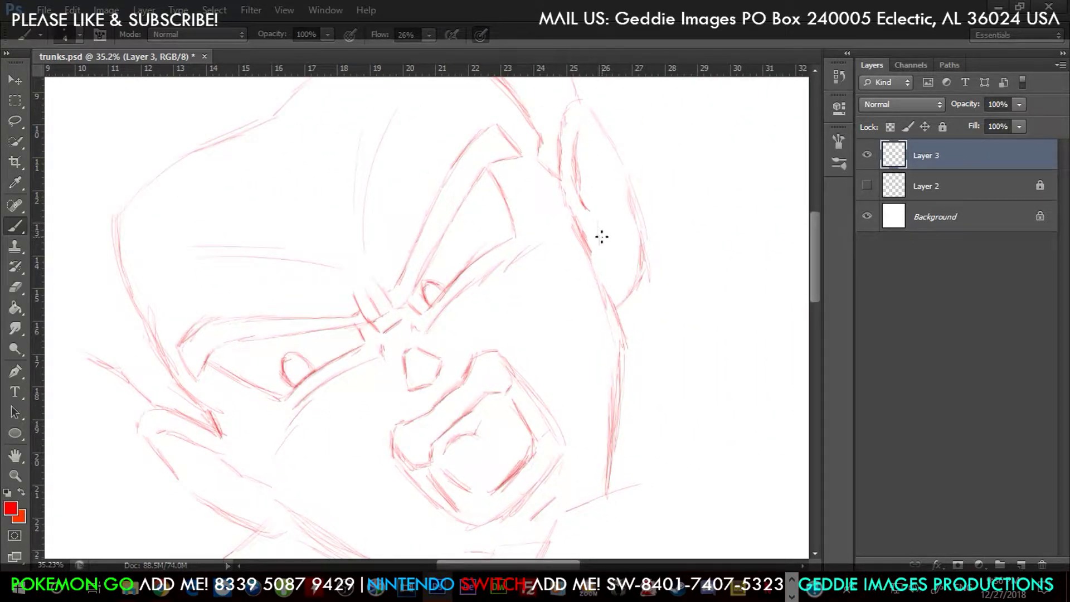
mouse_move(586, 131)
mouse_down()
mouse_move(604, 148)
mouse_move(596, 165)
mouse_up()
mouse_move(625, 238)
mouse_down()
mouse_move(613, 273)
mouse_move(617, 263)
mouse_up()
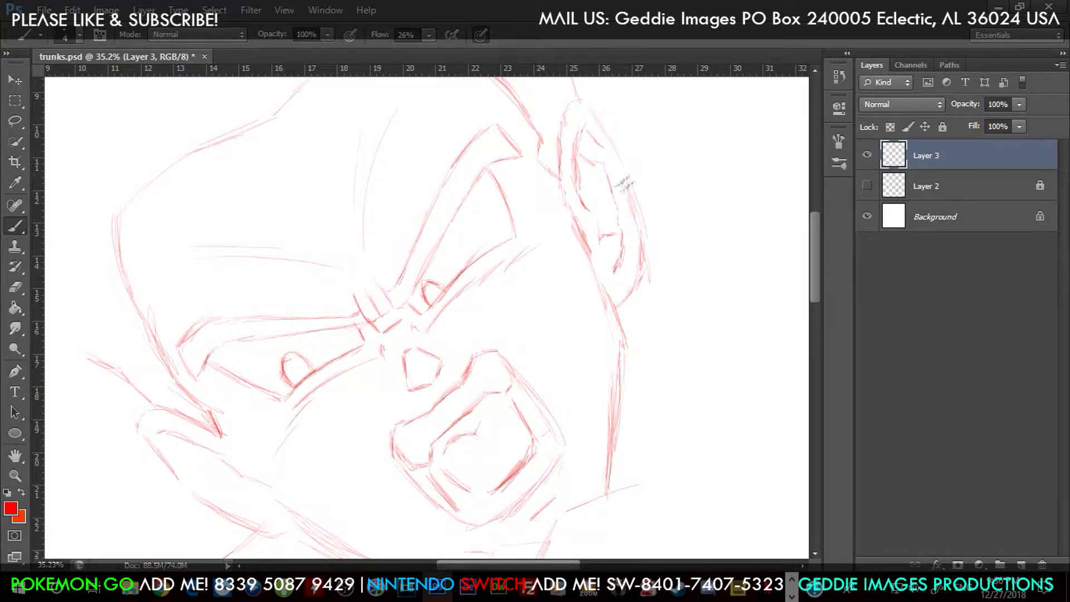
drag(589, 194, 605, 190)
click(16, 475)
drag(623, 370, 334, 362)
click(15, 226)
key(ctrl+s)
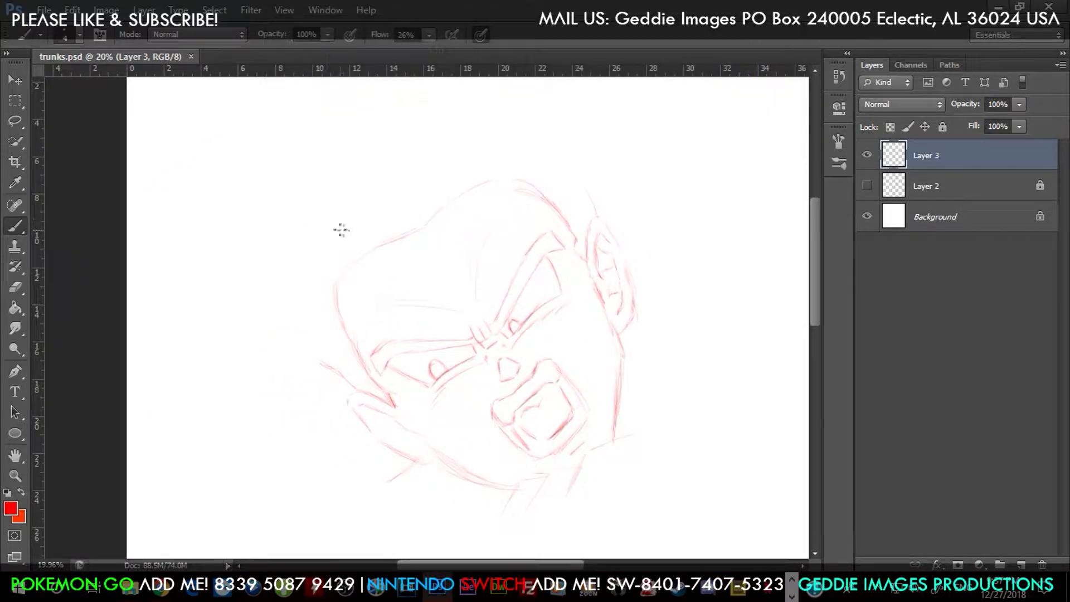
Step: Sketch the curved bang over the forehead, short strands at the left hairline and a large pointed hair spike above them
mouse_move(425, 231)
mouse_down()
mouse_move(359, 227)
mouse_move(477, 295)
mouse_up()
drag(420, 230, 545, 246)
mouse_move(288, 353)
mouse_down()
mouse_move(319, 329)
mouse_move(306, 315)
mouse_move(335, 272)
mouse_move(370, 247)
mouse_up()
mouse_move(277, 242)
mouse_down()
mouse_move(297, 247)
mouse_move(225, 149)
mouse_move(299, 213)
mouse_up()
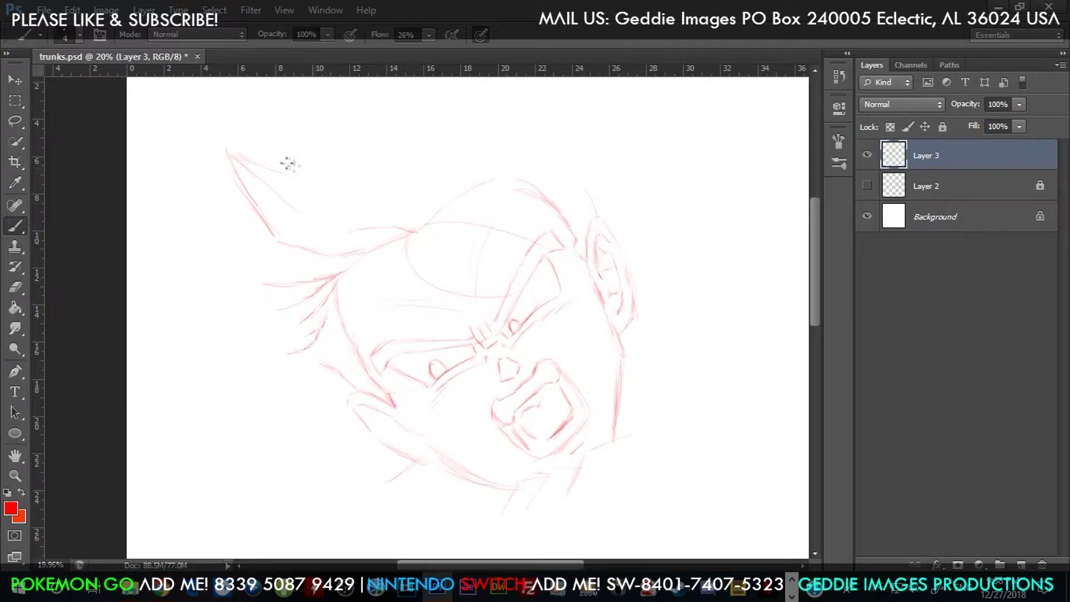
Step: Sketch the upper hair spikes, including a large curved one rising to the right, with short strands at the hairline
mouse_move(390, 138)
mouse_down()
mouse_move(321, 261)
mouse_move(300, 178)
mouse_up()
mouse_move(366, 265)
mouse_down()
mouse_move(369, 237)
mouse_move(418, 229)
mouse_move(478, 179)
mouse_up()
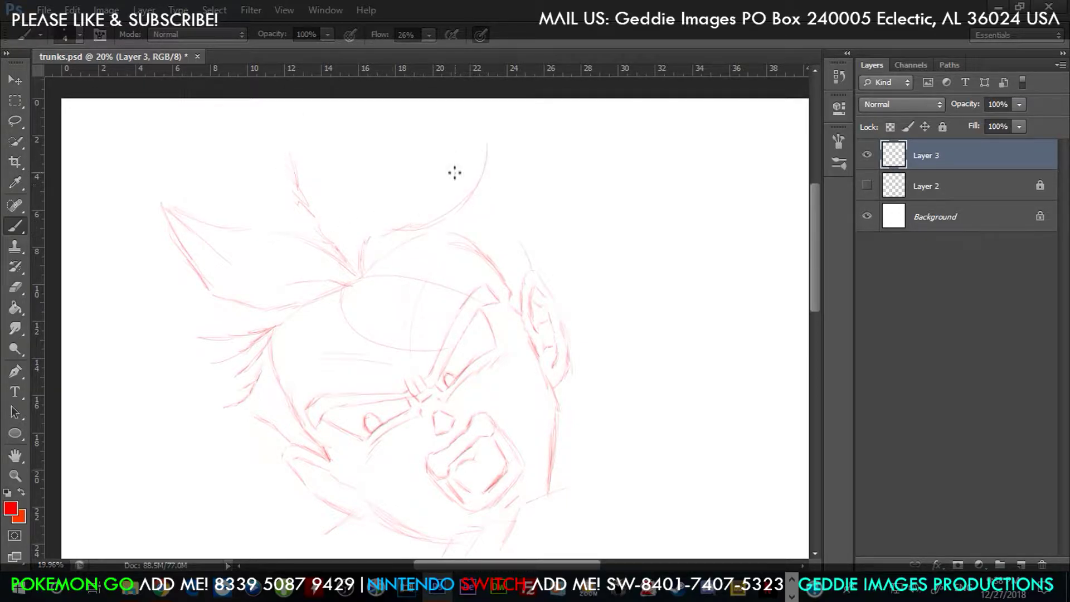
mouse_move(354, 272)
mouse_down()
mouse_move(357, 221)
mouse_move(394, 202)
mouse_move(384, 195)
mouse_move(392, 188)
mouse_up()
drag(414, 172, 473, 115)
drag(489, 159, 473, 116)
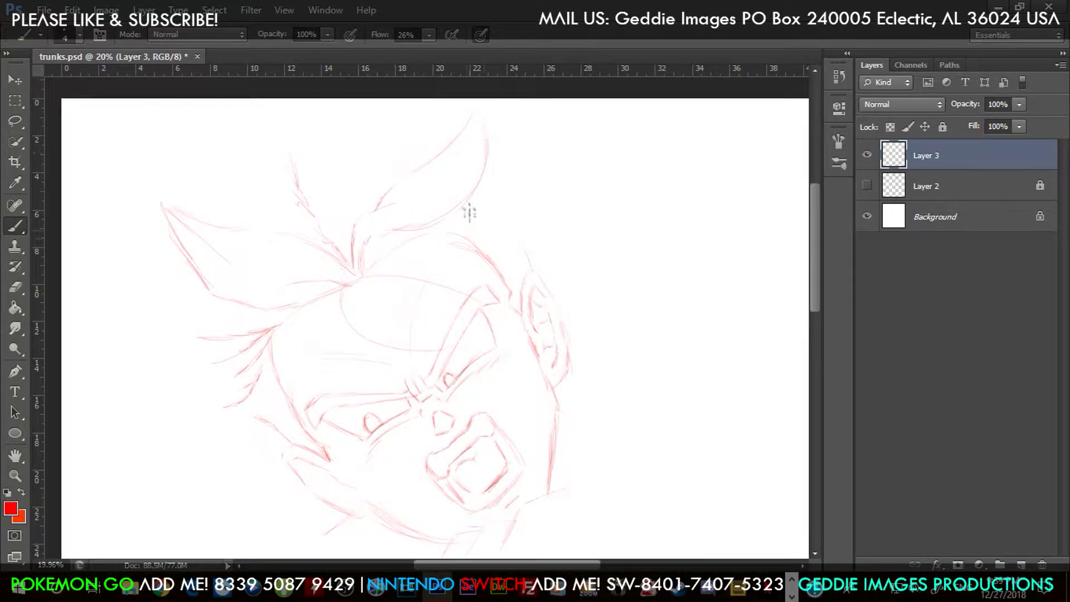
drag(370, 245, 377, 267)
drag(483, 233, 410, 317)
Step: Move the whole head sketch lower on the canvas to leave more room above the hair
click(15, 80)
drag(309, 352, 456, 184)
drag(456, 184, 460, 306)
key(z)
mouse_move(423, 322)
mouse_down()
mouse_move(409, 309)
mouse_move(507, 310)
mouse_up()
key(b)
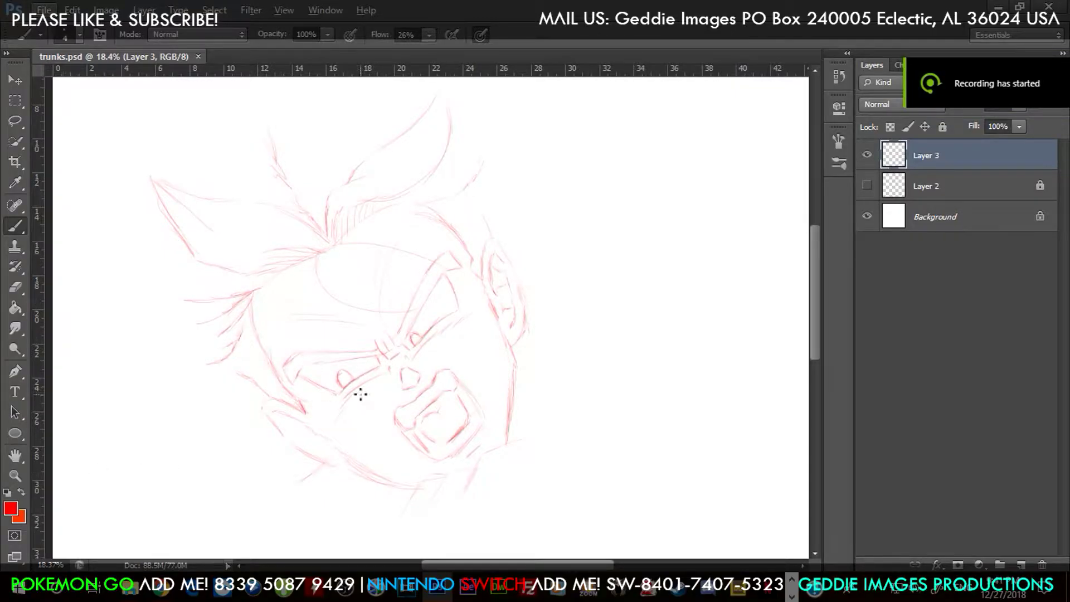
Step: Sketch the right neck muscle lines from the jaw below the ear down to the start of the shoulder
mouse_move(596, 357)
mouse_down()
mouse_move(571, 267)
mouse_move(621, 174)
mouse_up()
drag(525, 212, 517, 245)
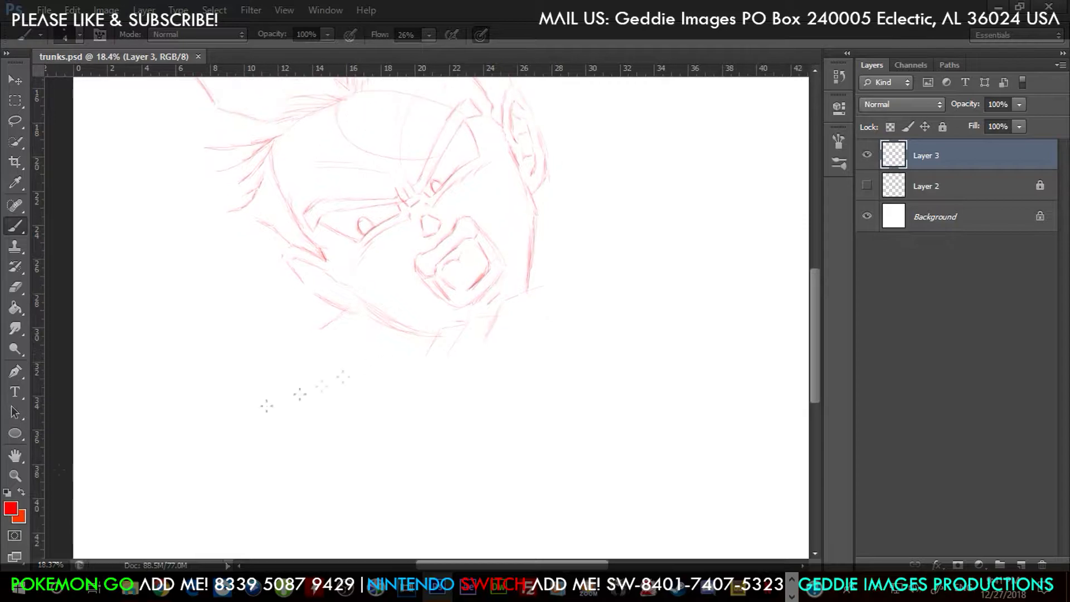
click(15, 476)
mouse_move(418, 312)
mouse_down()
mouse_move(530, 318)
mouse_move(513, 321)
mouse_move(571, 412)
mouse_up()
click(15, 226)
mouse_move(506, 351)
mouse_down()
mouse_move(524, 421)
mouse_move(506, 465)
mouse_up()
mouse_move(516, 430)
mouse_down()
mouse_move(575, 415)
mouse_move(583, 464)
mouse_up()
drag(570, 400, 594, 385)
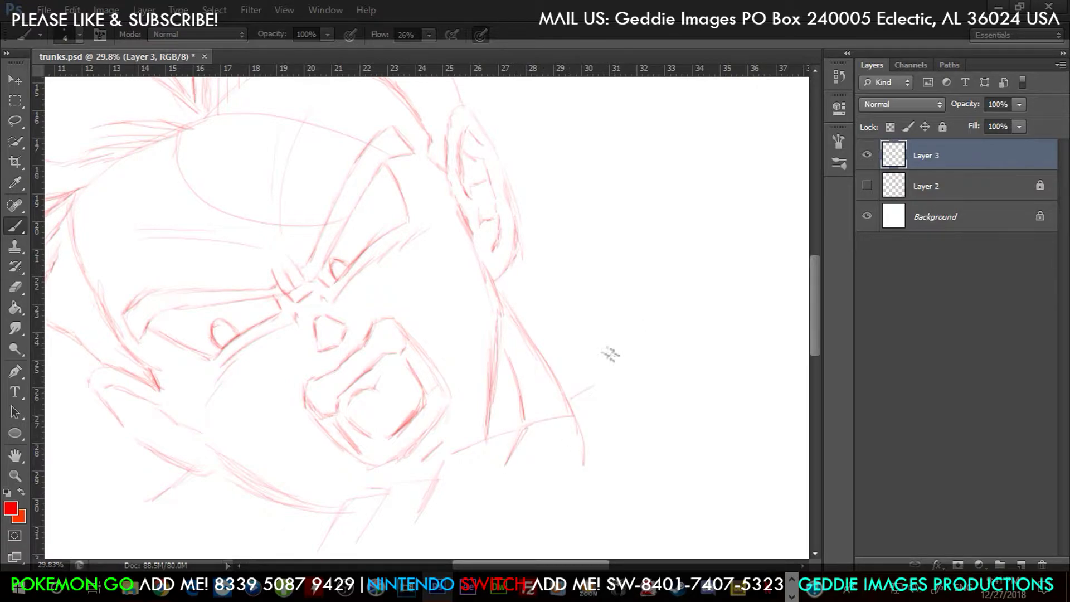
Step: Sketch the raised jacket collar to the right of the neck and the pointed collar folds below the left jaw
mouse_move(516, 187)
mouse_down()
mouse_move(574, 158)
mouse_move(588, 268)
mouse_up()
mouse_move(583, 229)
mouse_down()
mouse_move(592, 341)
mouse_move(643, 323)
mouse_up()
mouse_move(251, 446)
mouse_down()
mouse_move(387, 318)
mouse_move(508, 246)
mouse_up()
mouse_move(441, 274)
mouse_down()
mouse_move(379, 330)
mouse_move(537, 263)
mouse_move(577, 348)
mouse_move(502, 357)
mouse_move(536, 346)
mouse_up()
drag(379, 338, 435, 358)
drag(376, 412, 426, 363)
Step: Sketch a curved hair lock rising behind the head just above the right ear
key(z)
drag(461, 309, 402, 309)
mouse_move(478, 259)
mouse_down()
mouse_move(515, 220)
mouse_move(518, 271)
mouse_up()
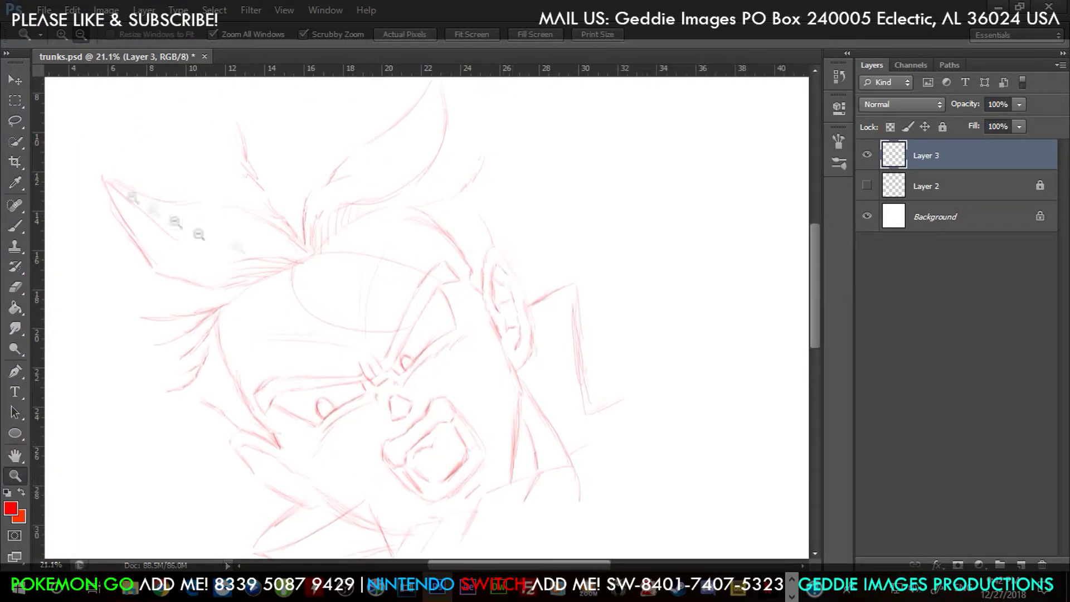
key(b)
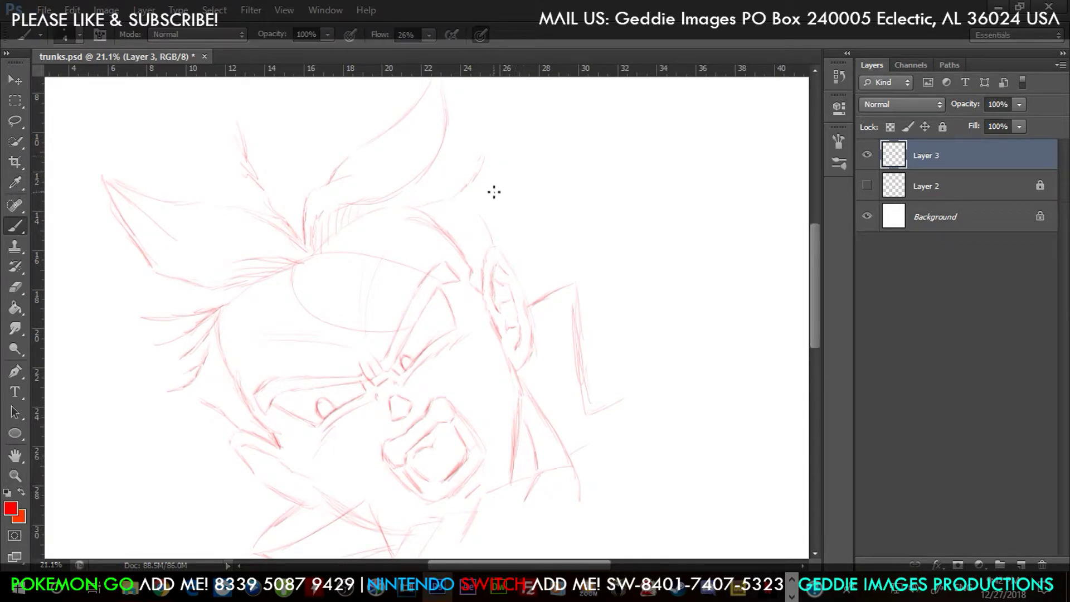
drag(504, 150, 495, 225)
Step: Sketch the large pointed hair spikes sweeping outward from the left hairline, one low and one above it
drag(343, 318, 490, 203)
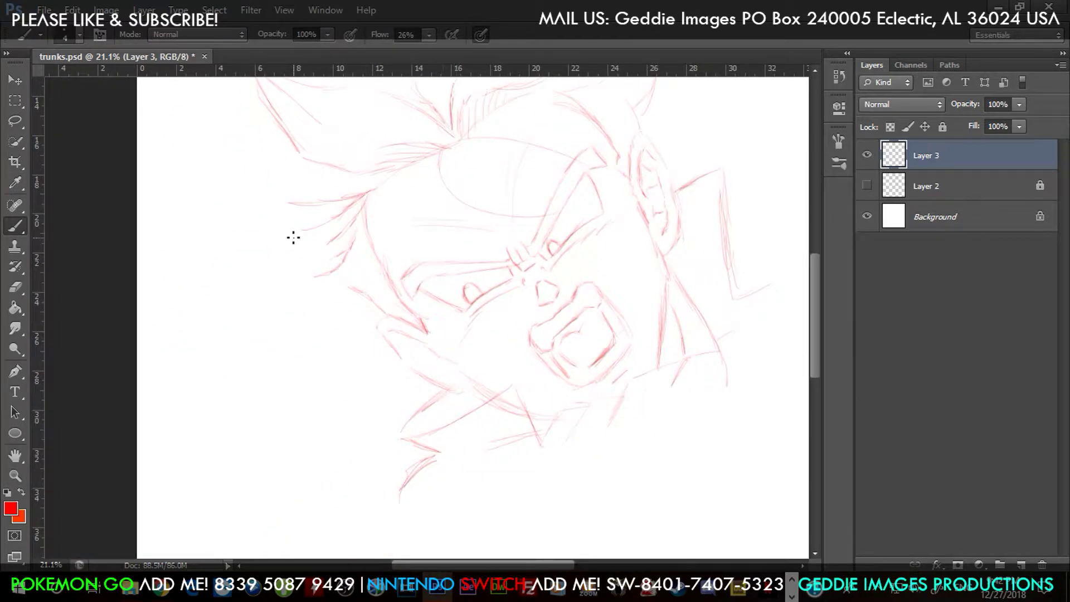
drag(337, 269, 257, 273)
drag(282, 201, 196, 247)
drag(278, 251, 326, 273)
drag(216, 203, 261, 215)
drag(237, 208, 281, 211)
drag(353, 193, 344, 223)
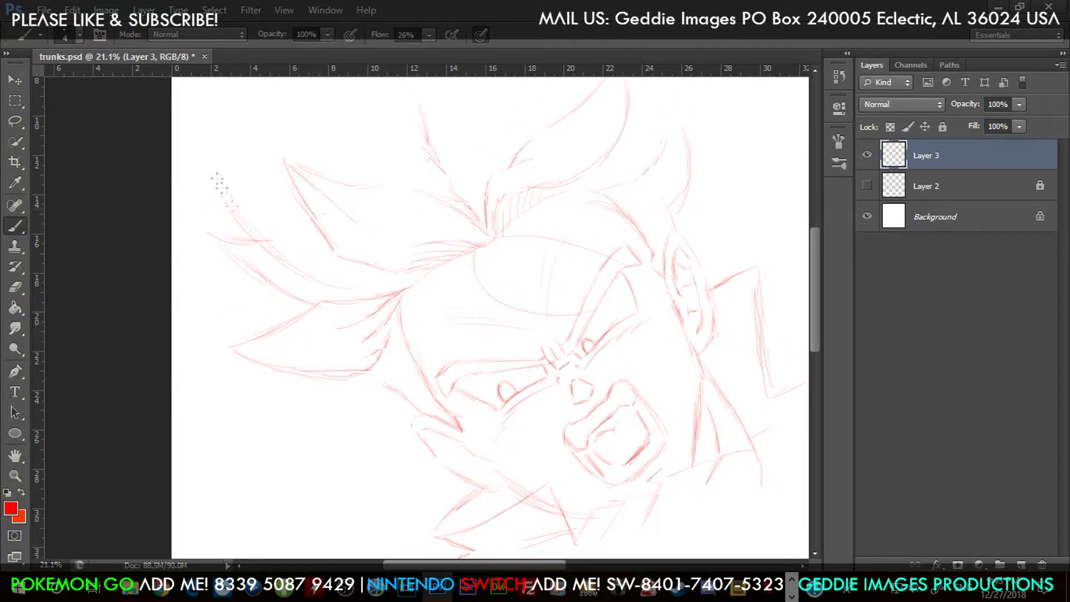
Step: Add taller curved hair spikes at the upper left, with a line along the top of the inner spike
drag(216, 164, 257, 231)
drag(240, 178, 299, 201)
drag(327, 160, 330, 225)
mouse_move(208, 168)
mouse_down()
mouse_move(225, 222)
mouse_move(210, 146)
mouse_move(256, 176)
mouse_up()
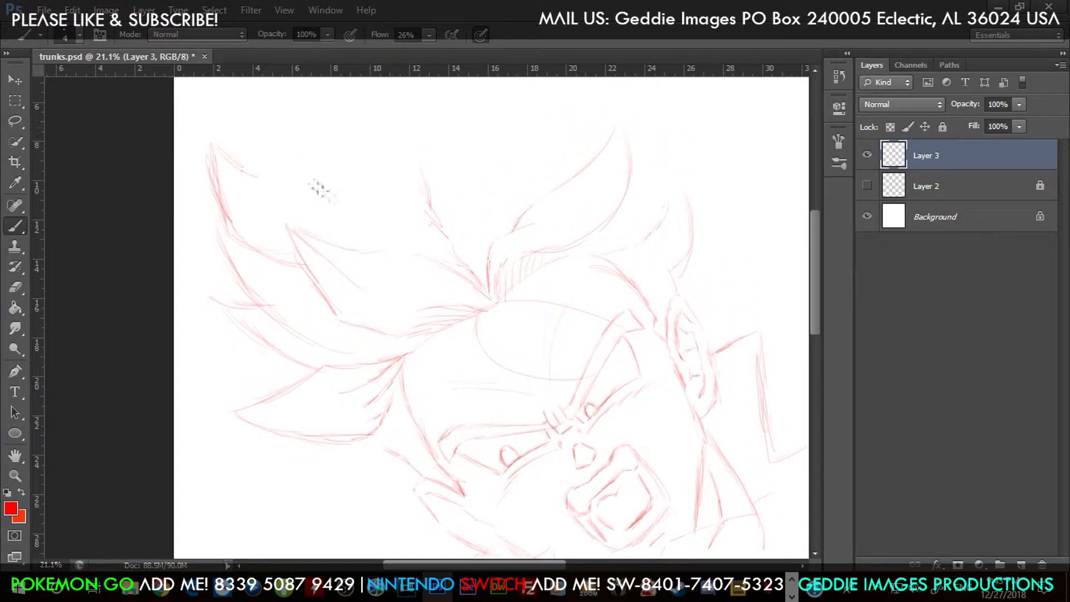
drag(287, 216, 280, 198)
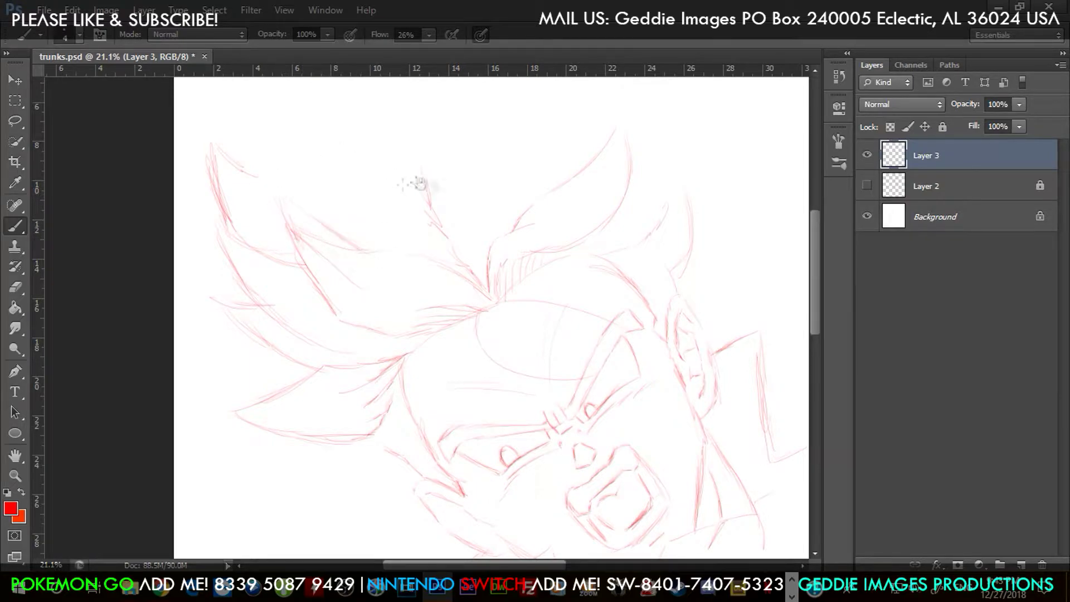
Step: Sketch the tall overlapping hair spikes rising from the parting and curving up to the right
drag(519, 232, 497, 251)
mouse_move(434, 245)
mouse_down()
mouse_move(448, 201)
mouse_move(525, 145)
mouse_up()
drag(566, 169, 503, 249)
mouse_move(446, 229)
mouse_down()
mouse_move(489, 161)
mouse_move(486, 134)
mouse_up()
mouse_move(505, 177)
mouse_down()
mouse_move(514, 214)
mouse_move(567, 193)
mouse_move(576, 176)
mouse_up()
drag(585, 231, 585, 274)
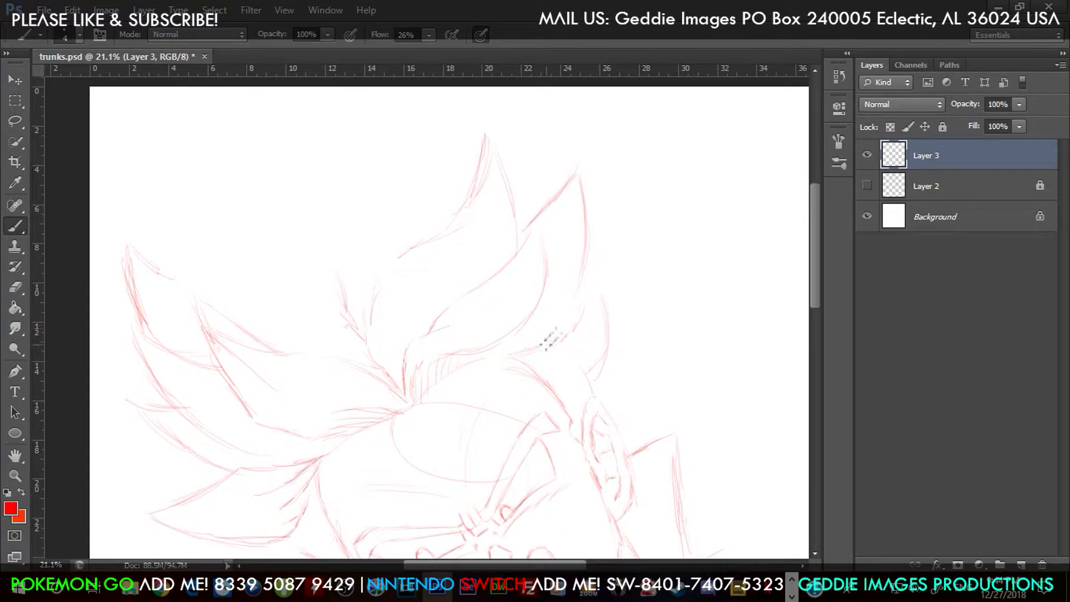
Step: Add a spike behind the tall hair tuft, strengthen the strands above the ear and outline the tuft's left side
scroll(390, 412, down, 3)
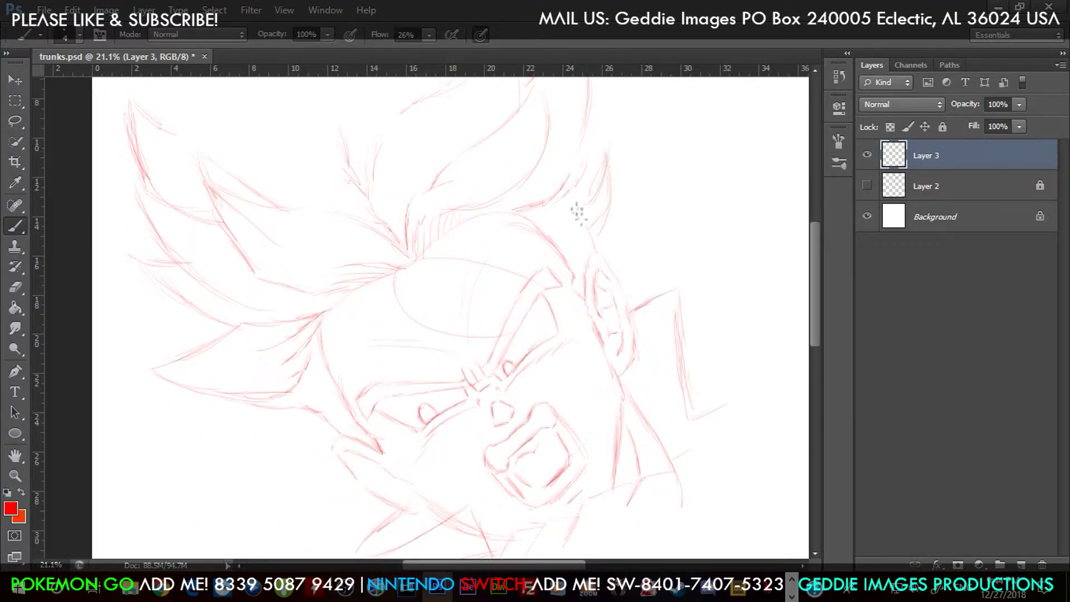
scroll(616, 229, up, 1)
scroll(634, 289, up, 2)
drag(563, 176, 574, 256)
mouse_move(530, 156)
mouse_down()
mouse_move(544, 214)
mouse_move(538, 184)
mouse_move(497, 215)
mouse_up()
mouse_move(328, 333)
mouse_down()
mouse_move(325, 291)
mouse_move(346, 249)
mouse_move(357, 256)
mouse_move(368, 227)
mouse_move(390, 218)
mouse_move(361, 241)
mouse_move(379, 225)
mouse_up()
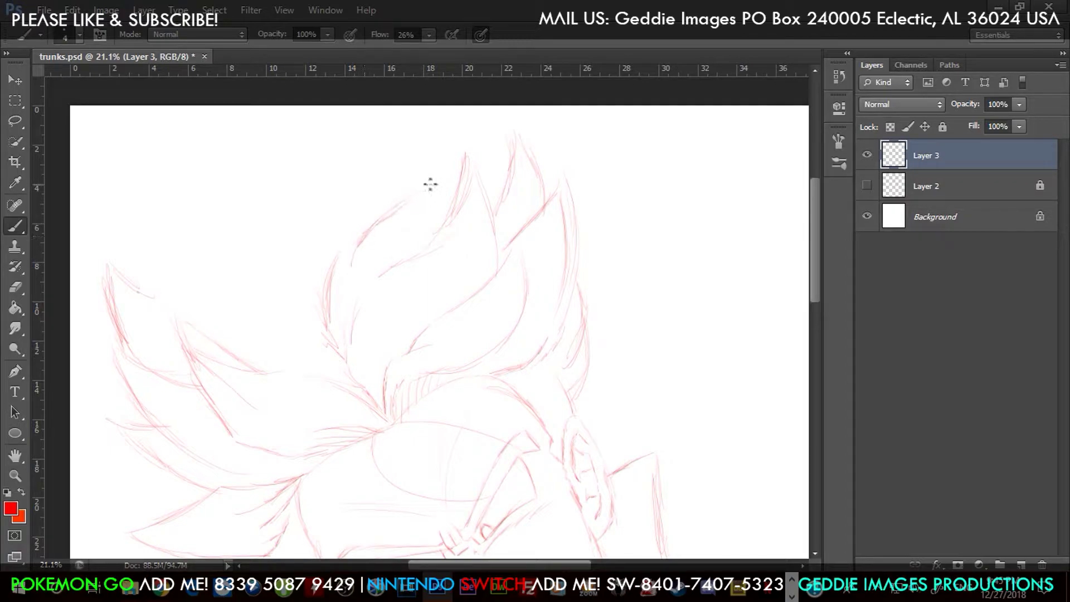
Step: Draw the topmost hair spike, small pointed tufts down its left contour and a short strand near the parting
mouse_move(445, 177)
mouse_down()
mouse_move(469, 116)
mouse_move(499, 170)
mouse_up()
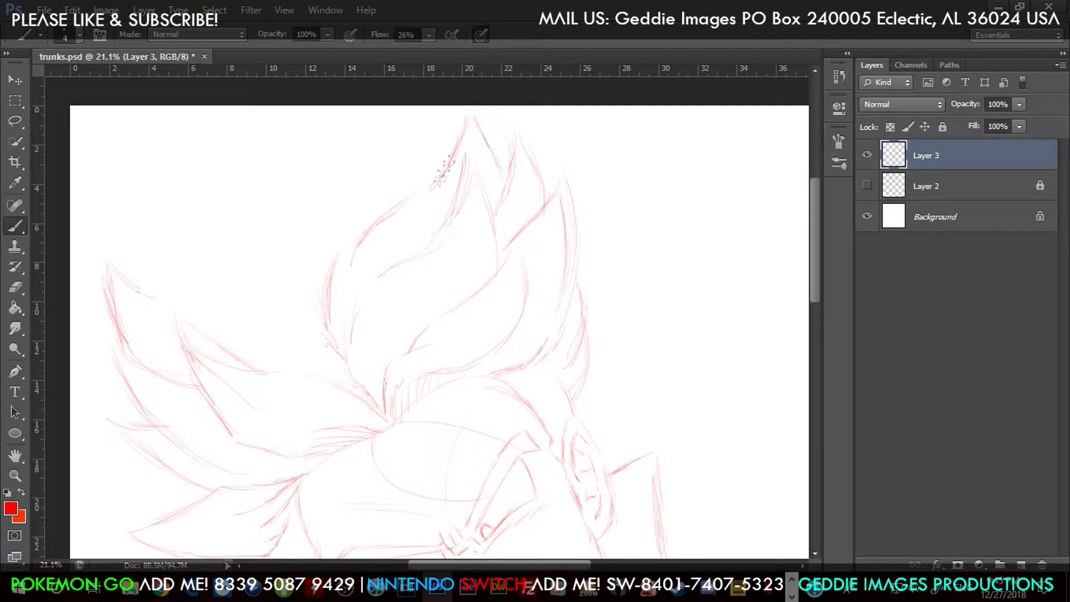
mouse_move(397, 210)
mouse_down()
mouse_move(413, 160)
mouse_move(438, 179)
mouse_up()
mouse_move(352, 206)
mouse_down()
mouse_move(344, 202)
mouse_move(344, 248)
mouse_move(402, 163)
mouse_up()
drag(322, 216, 380, 223)
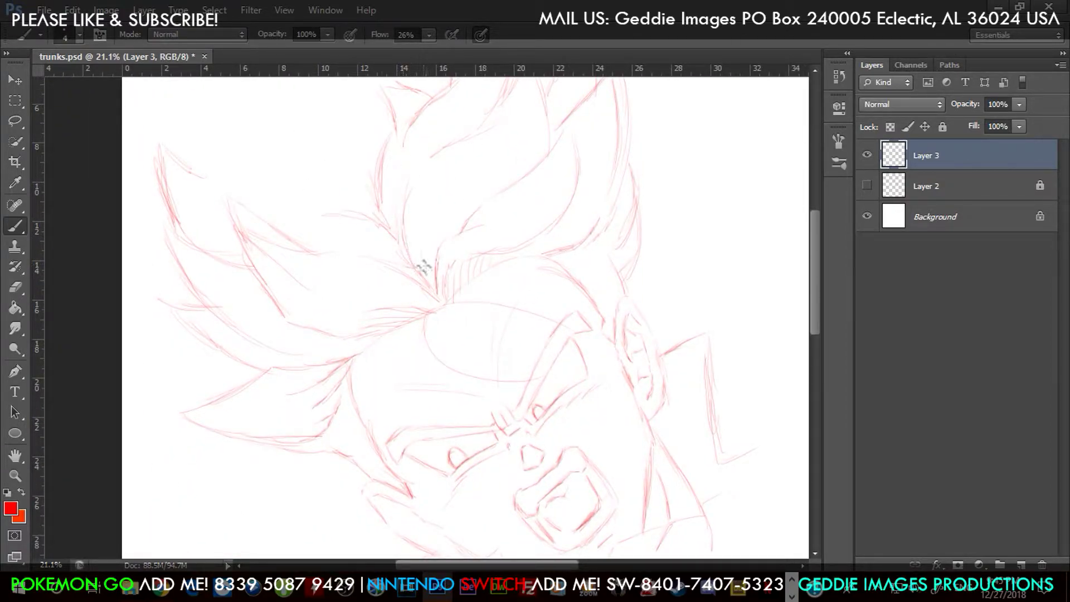
Step: Sketch the remaining back hair spikes between the left side and the central tuft, and save the document
scroll(413, 227, up, 3)
scroll(413, 227, left, 3)
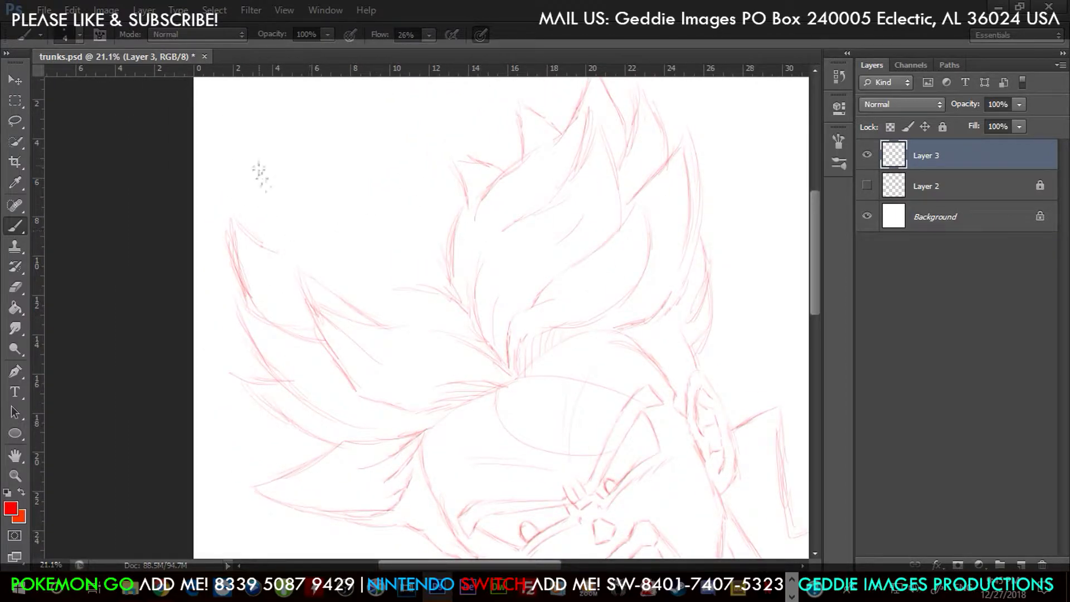
mouse_move(273, 247)
mouse_down()
mouse_move(267, 195)
mouse_move(286, 221)
mouse_move(304, 200)
mouse_move(286, 217)
mouse_up()
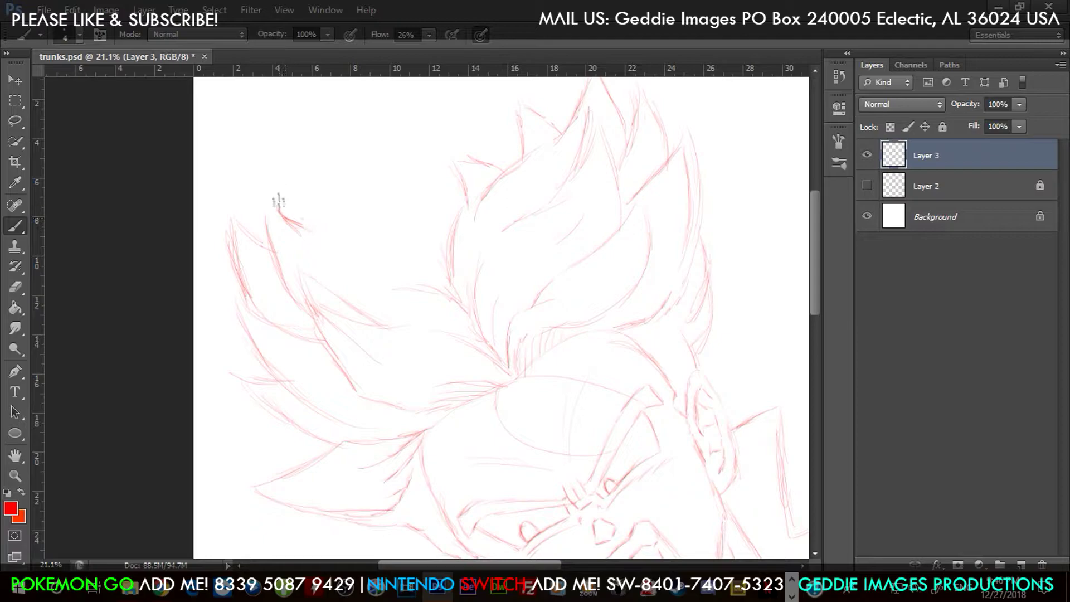
mouse_move(329, 217)
mouse_down()
mouse_move(374, 212)
mouse_move(357, 230)
mouse_move(431, 244)
mouse_up()
mouse_move(322, 186)
mouse_down()
mouse_move(346, 178)
mouse_move(331, 179)
mouse_move(391, 196)
mouse_move(437, 248)
mouse_up()
drag(515, 477, 546, 310)
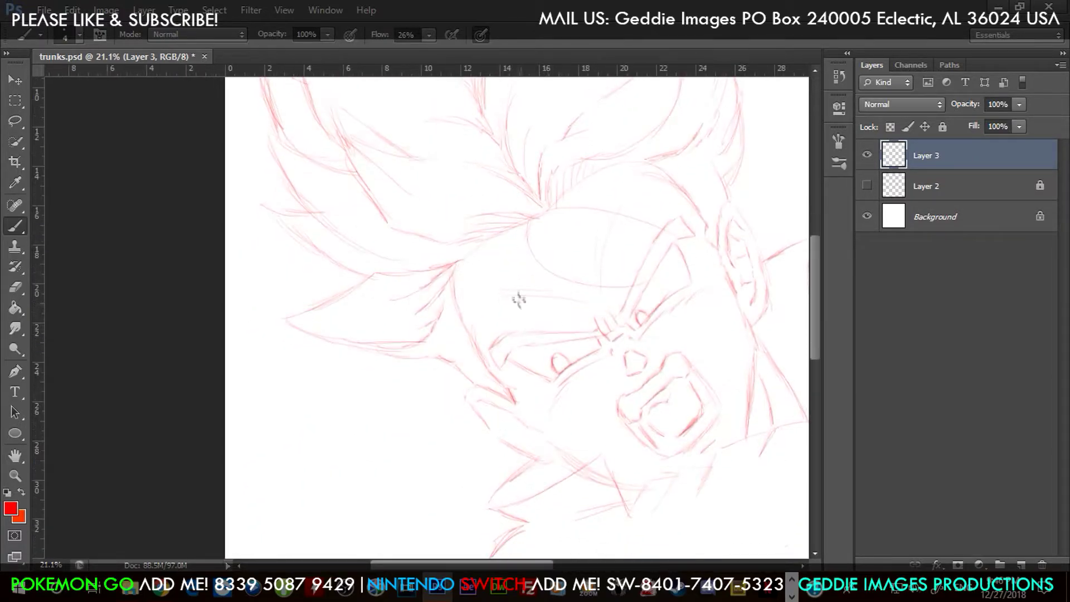
key(z)
drag(635, 296, 581, 297)
key(ctrl+s)
Step: Scale the sketch on Layer 3 down proportionally to about 72.73%
drag(329, 318, 390, 309)
click(72, 10)
mouse_move(268, 301)
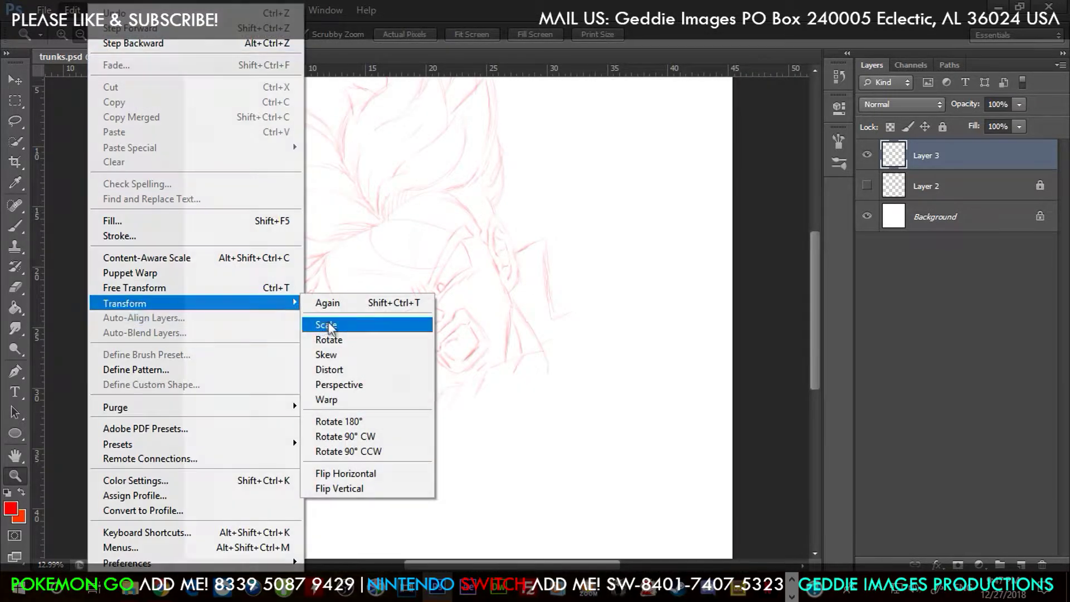
click(359, 326)
drag(572, 445, 473, 332)
click(15, 80)
key(Return)
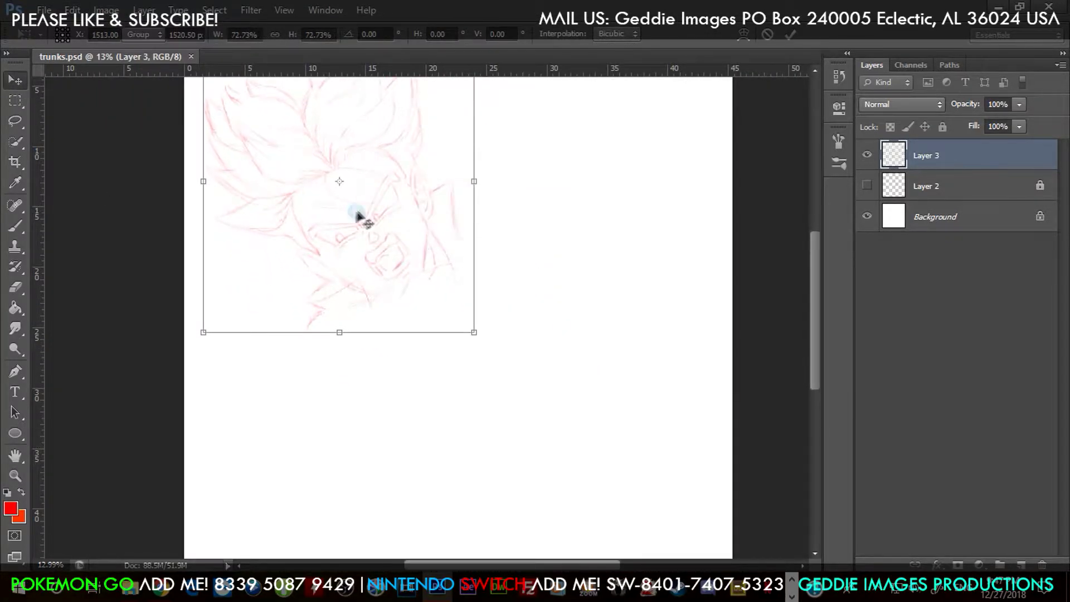
Step: Move the scaled sketch down and right toward the middle of the canvas, and save the document
drag(359, 215, 462, 353)
key(ctrl+s)
key(z)
drag(479, 522, 574, 211)
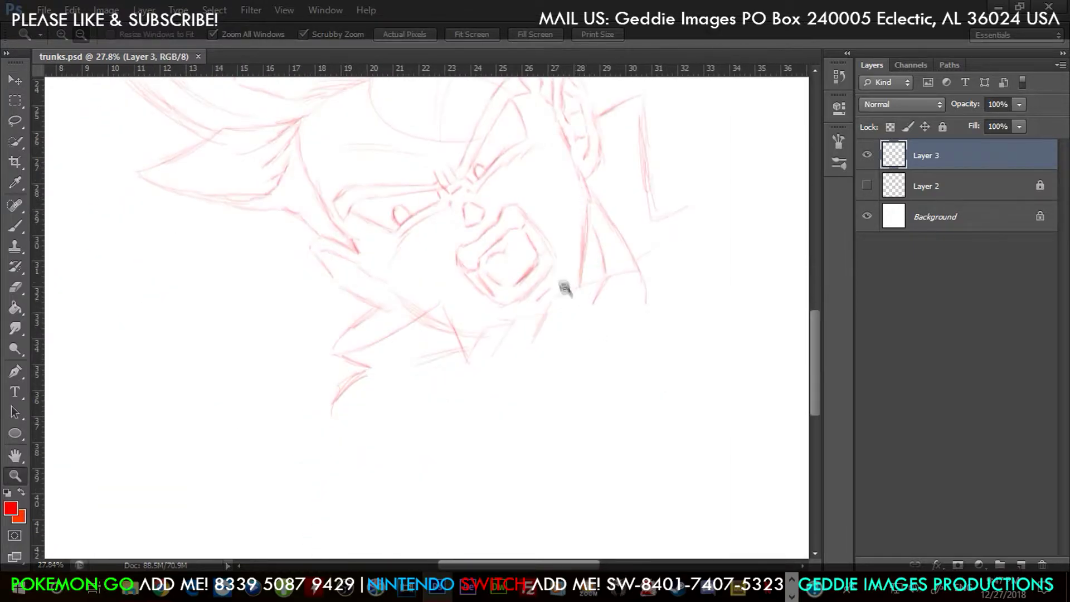
drag(563, 285, 377, 407)
Step: Touch up the line at the right ear and erase stray overlapping lines in the hair spikes
key(b)
mouse_move(471, 176)
mouse_down()
mouse_move(459, 277)
mouse_move(478, 191)
mouse_up()
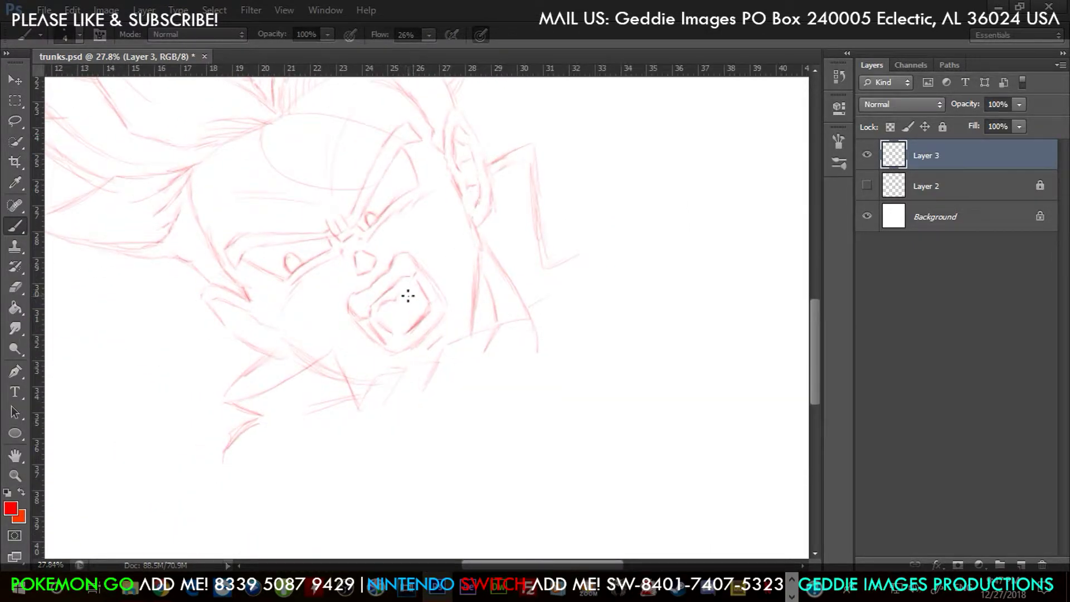
mouse_move(351, 154)
mouse_down()
mouse_move(343, 194)
mouse_move(375, 260)
mouse_move(324, 365)
mouse_up()
click(15, 287)
drag(418, 206, 413, 116)
drag(390, 142, 394, 215)
drag(162, 346, 301, 281)
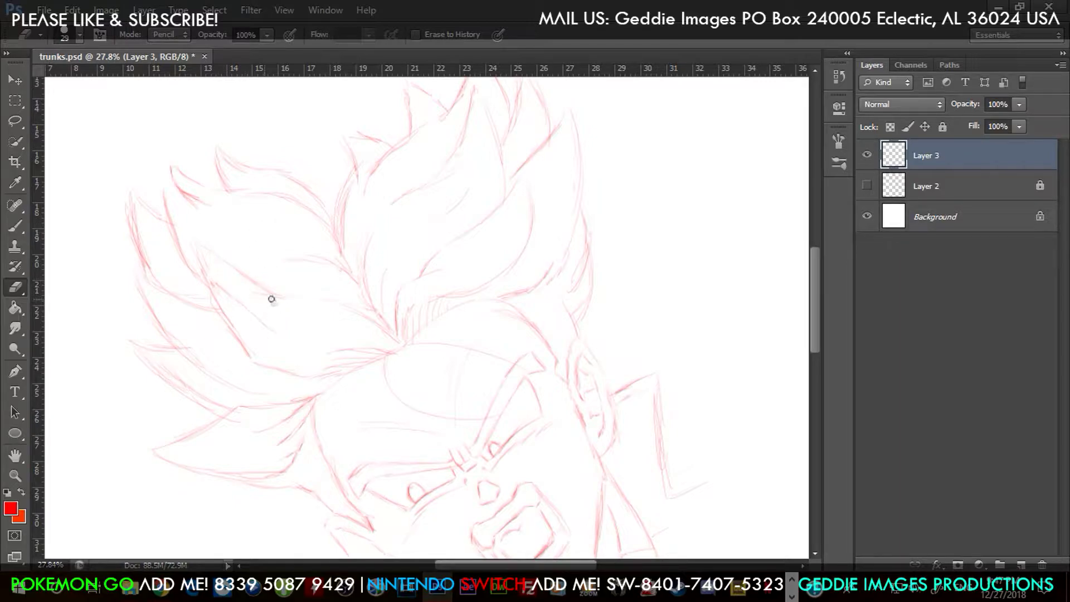
Step: Add flowing strands inside the left hair mass and redraw the curved bang from the parting across the forehead
click(15, 225)
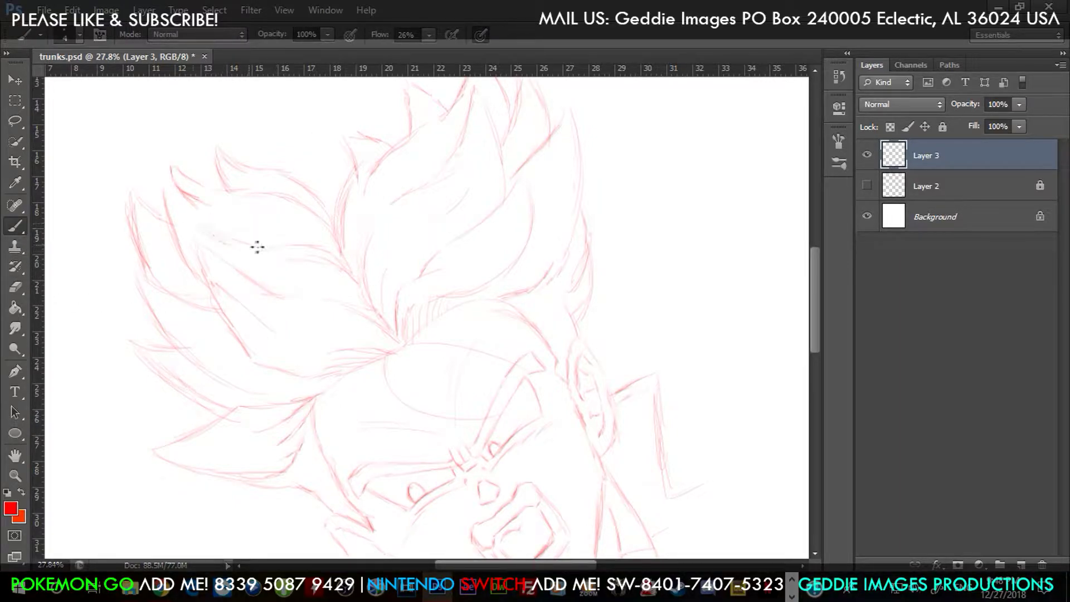
drag(378, 397, 343, 259)
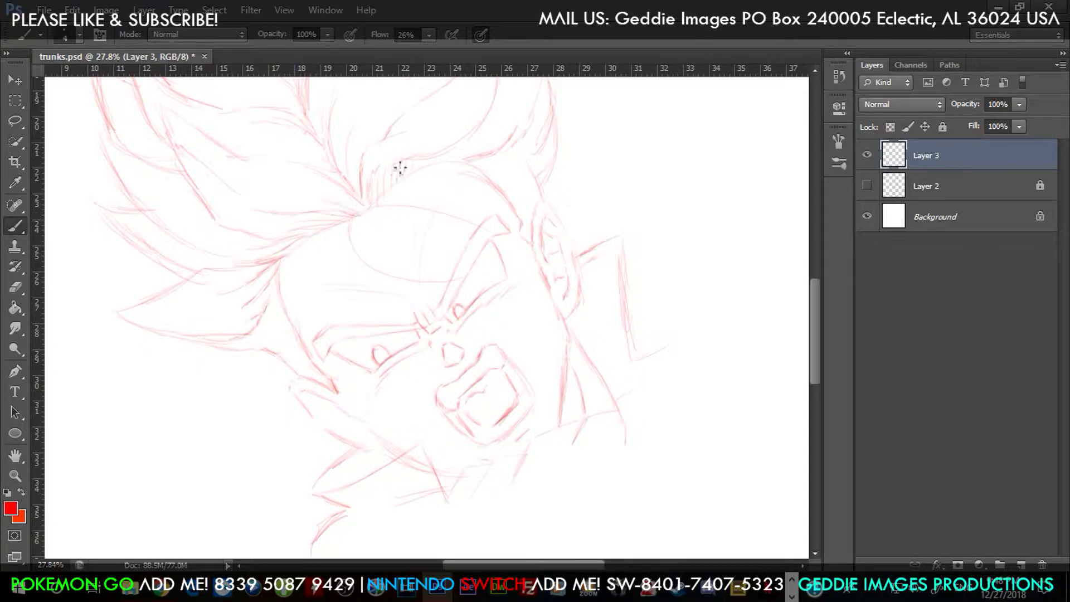
drag(357, 226, 470, 259)
key(ctrl+z)
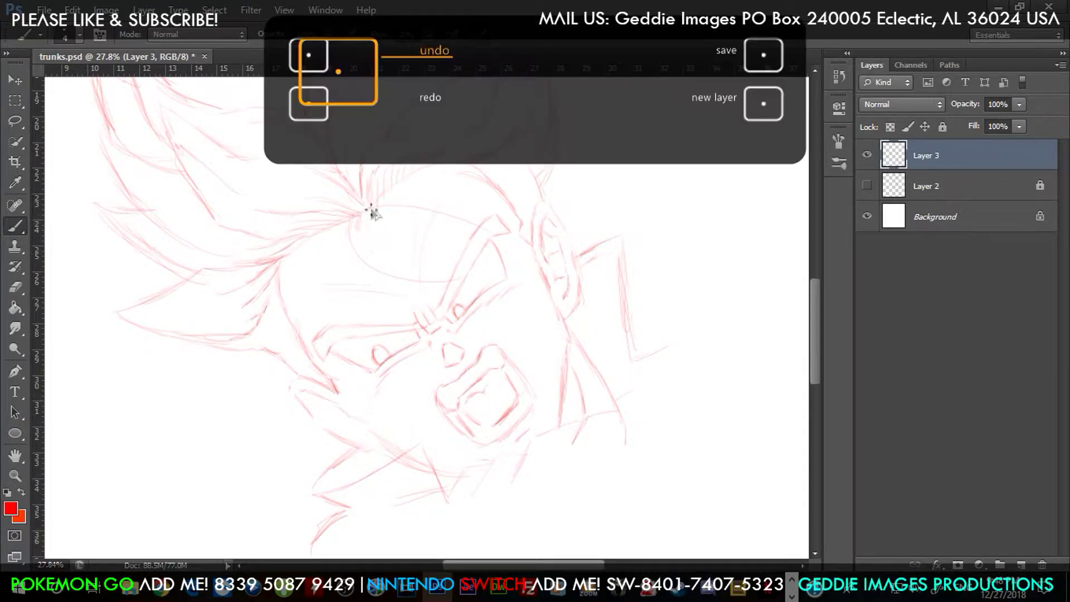
mouse_move(361, 223)
mouse_down()
mouse_move(427, 280)
mouse_move(383, 266)
mouse_up()
drag(376, 206, 502, 229)
Step: Save the document with the reworked hair sketch
drag(497, 297, 491, 176)
click(16, 476)
click(433, 159)
click(433, 159)
key(ctrl+s)
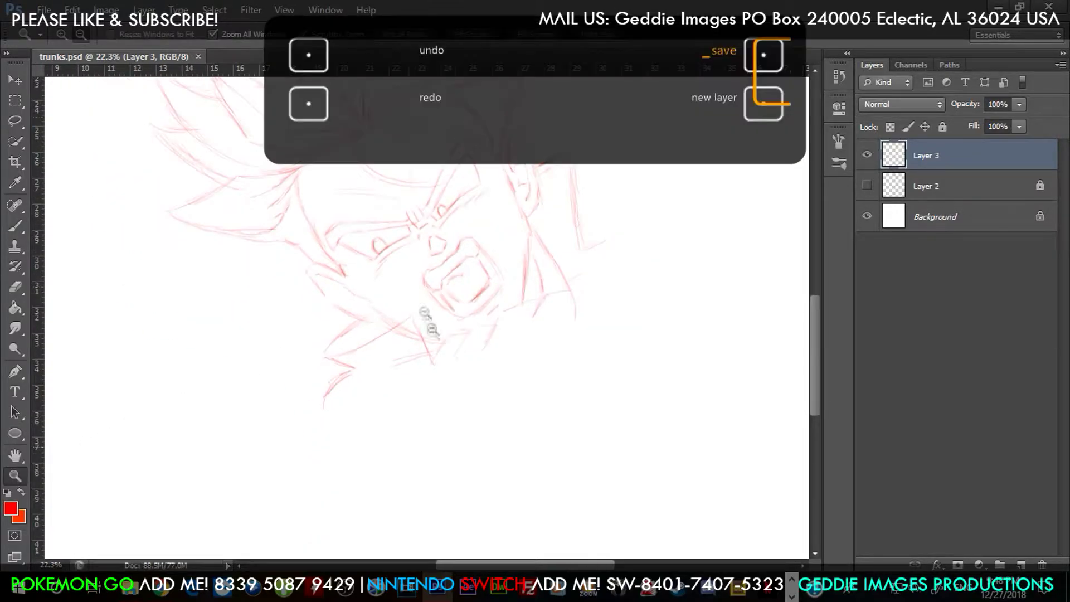
Step: Sketch the left shoulder curves, the jacket edge running down the chest and a long line sweeping up to the right
key(b)
drag(370, 305, 361, 317)
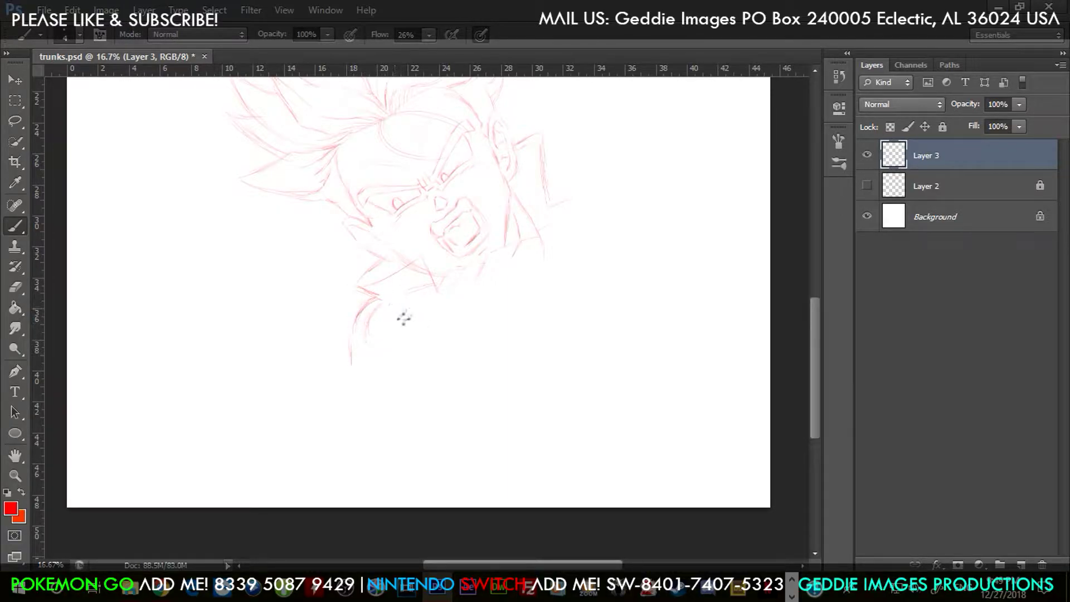
drag(385, 308, 421, 411)
key(space)
mouse_move(432, 306)
mouse_down()
mouse_move(483, 280)
mouse_move(416, 277)
mouse_move(491, 259)
mouse_up()
mouse_move(451, 333)
mouse_down()
mouse_move(519, 315)
mouse_move(676, 195)
mouse_up()
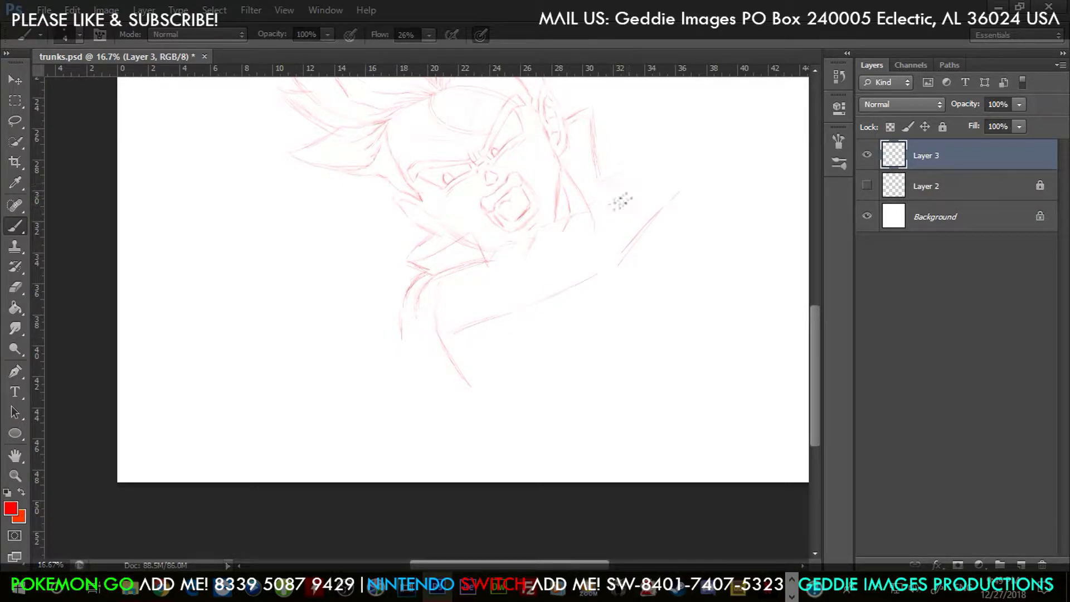
Step: Sketch a small round button at the tip of the right collar, with a line rising diagonally from it
drag(711, 129, 630, 208)
mouse_move(532, 256)
mouse_down()
mouse_move(520, 265)
mouse_move(529, 245)
mouse_up()
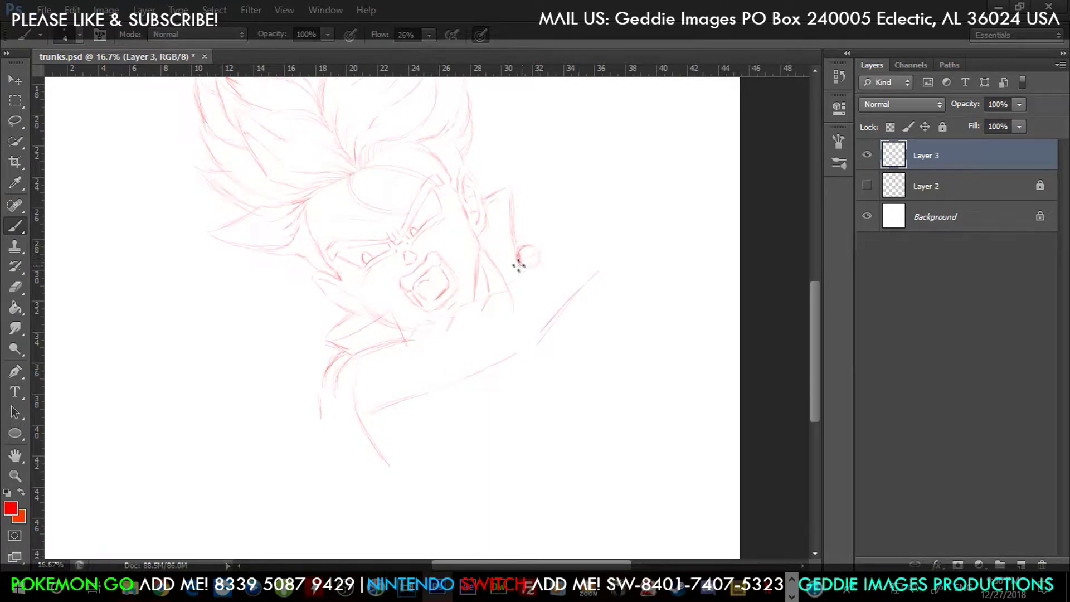
drag(530, 244, 558, 200)
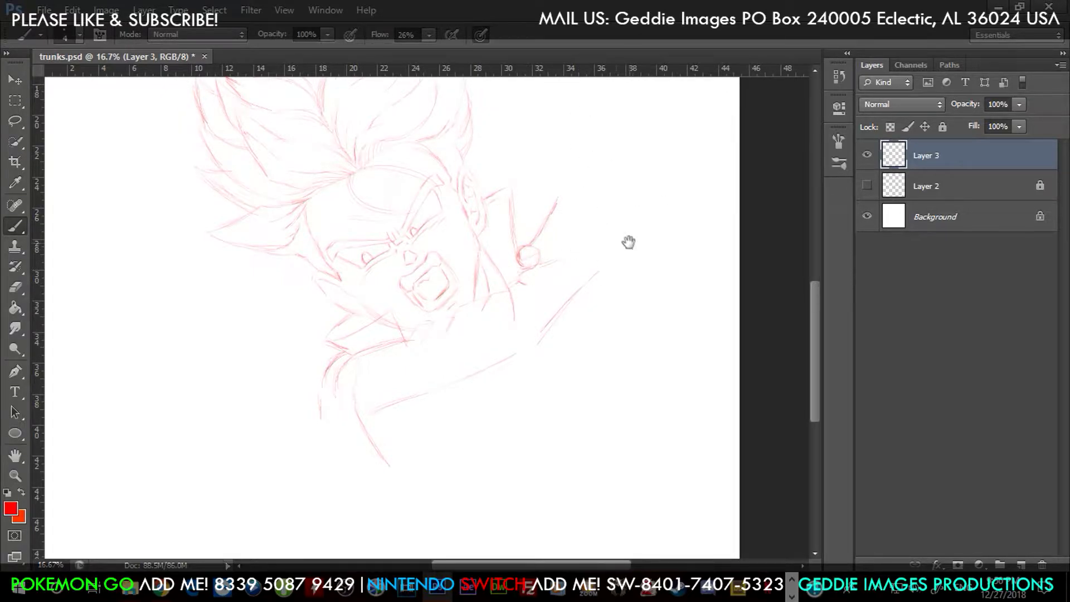
Step: Double the jacket edge on the chest and sketch the long lower contour sweeping up to the right
scroll(474, 341, down, 3)
drag(384, 357, 413, 398)
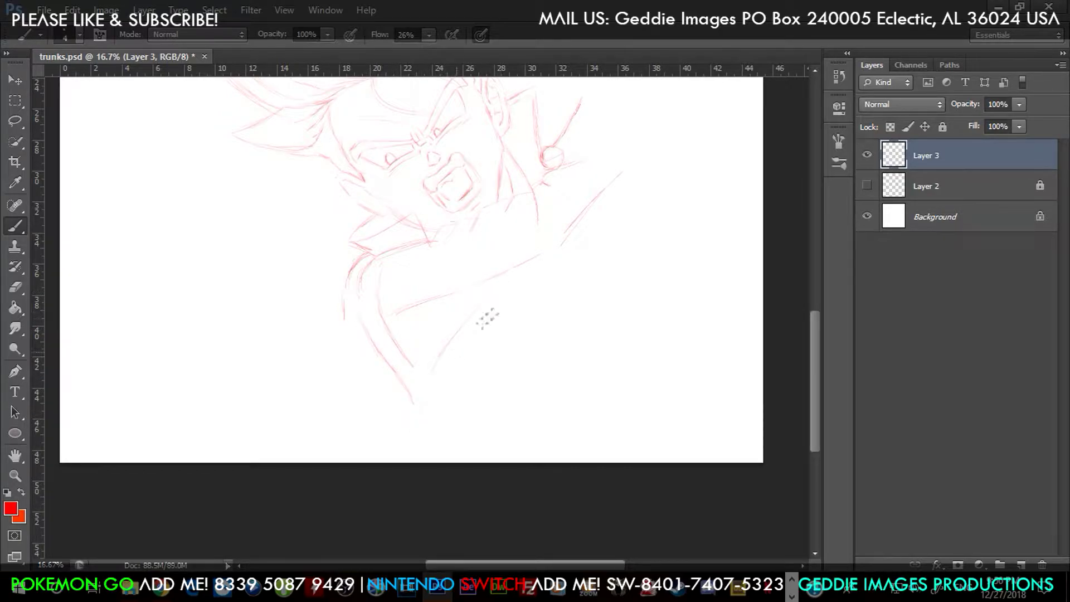
drag(484, 340, 588, 286)
drag(702, 182, 600, 256)
drag(483, 361, 539, 314)
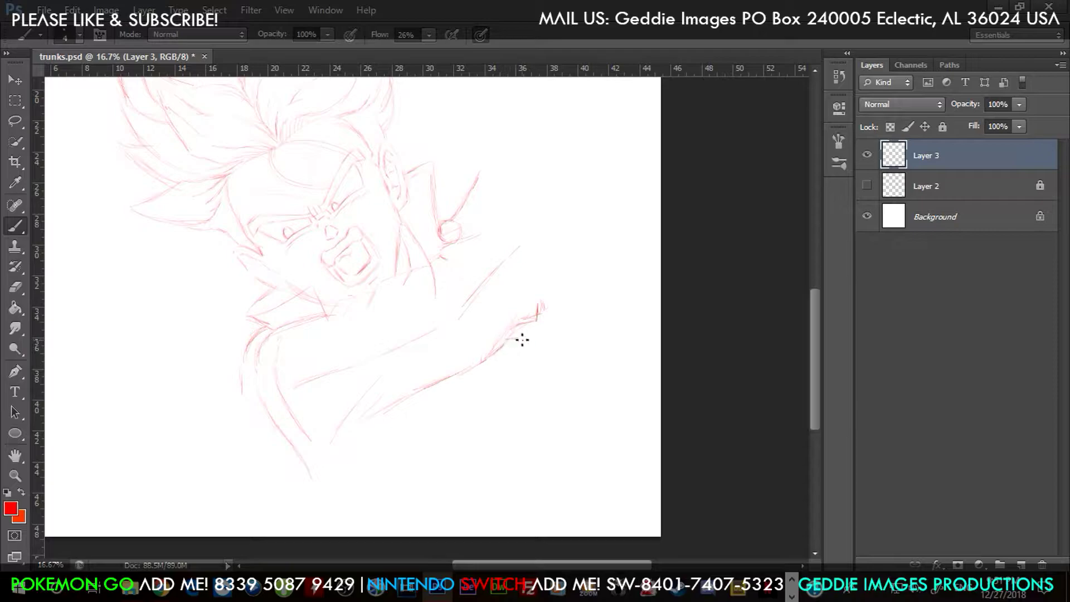
Step: Erase the end of the lower contour, redraw it as a small pointed notch and extend the edge upward
key(e)
mouse_move(534, 327)
mouse_down()
mouse_move(531, 336)
mouse_move(579, 243)
mouse_up()
key(b)
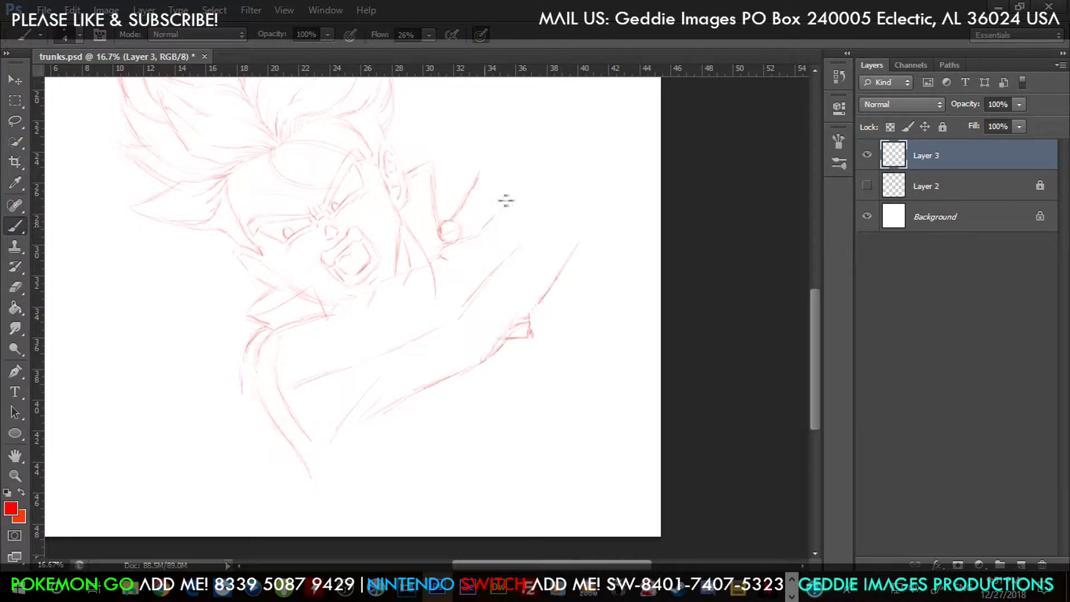
Step: Move the whole sketch up and to the left on the canvas, and save the document
key(ctrl+0)
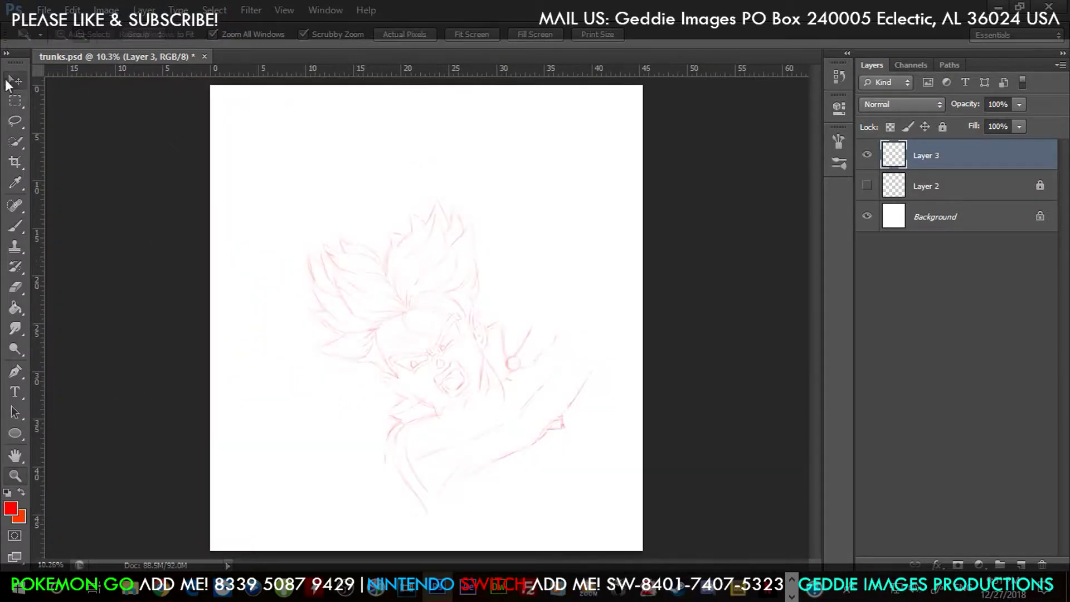
key(z)
drag(485, 343, 540, 334)
key(ctrl+1)
drag(406, 219, 272, 283)
Step: Join the chest lines in a V and sketch the curved contour descending below it with a rounded lower edge
key(b)
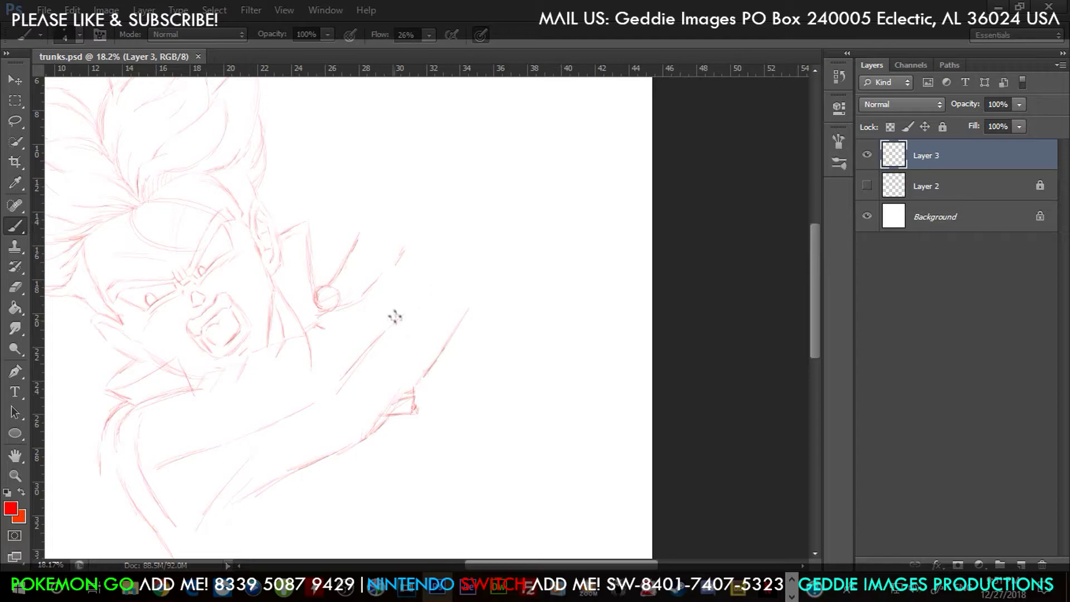
drag(267, 366, 228, 419)
drag(234, 460, 249, 451)
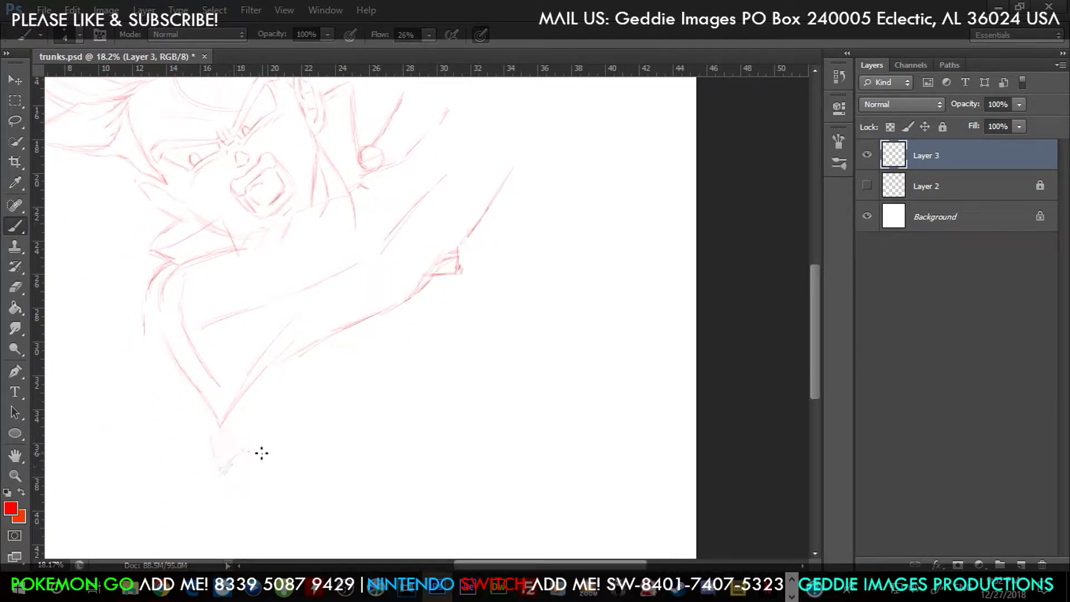
mouse_move(294, 333)
mouse_down()
mouse_move(282, 382)
mouse_move(292, 442)
mouse_move(260, 489)
mouse_up()
drag(184, 514, 223, 538)
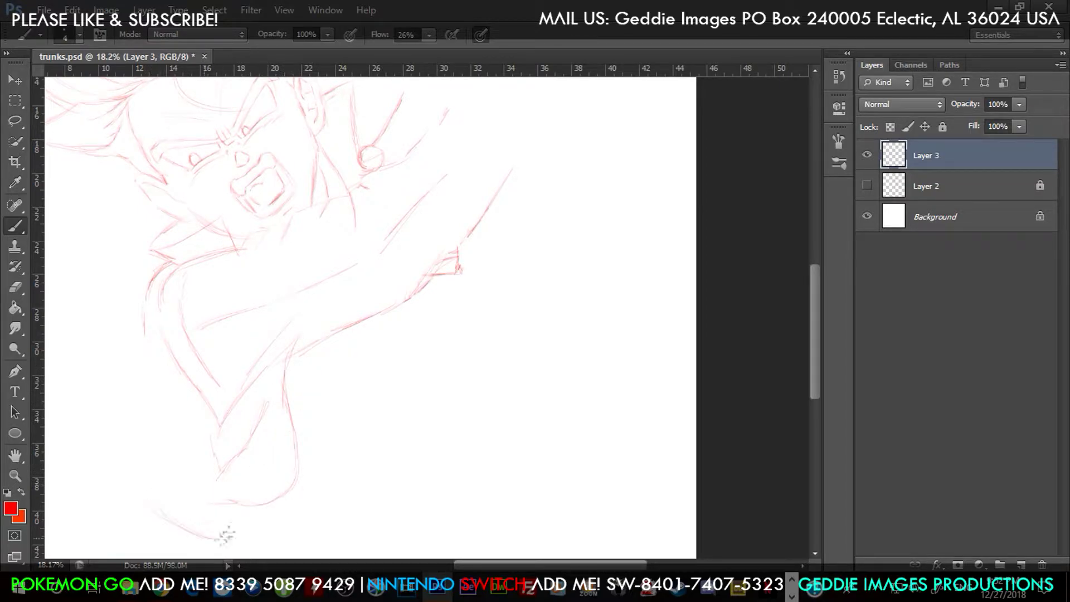
Step: Outline the left and bottom edges of the rounded form below the V and add a slanted line to its right
drag(283, 454, 322, 384)
mouse_move(167, 425)
mouse_down()
mouse_move(196, 438)
mouse_move(191, 386)
mouse_move(261, 341)
mouse_up()
mouse_move(252, 448)
mouse_down()
mouse_move(266, 456)
mouse_move(289, 435)
mouse_up()
drag(340, 411, 355, 401)
drag(379, 337, 340, 405)
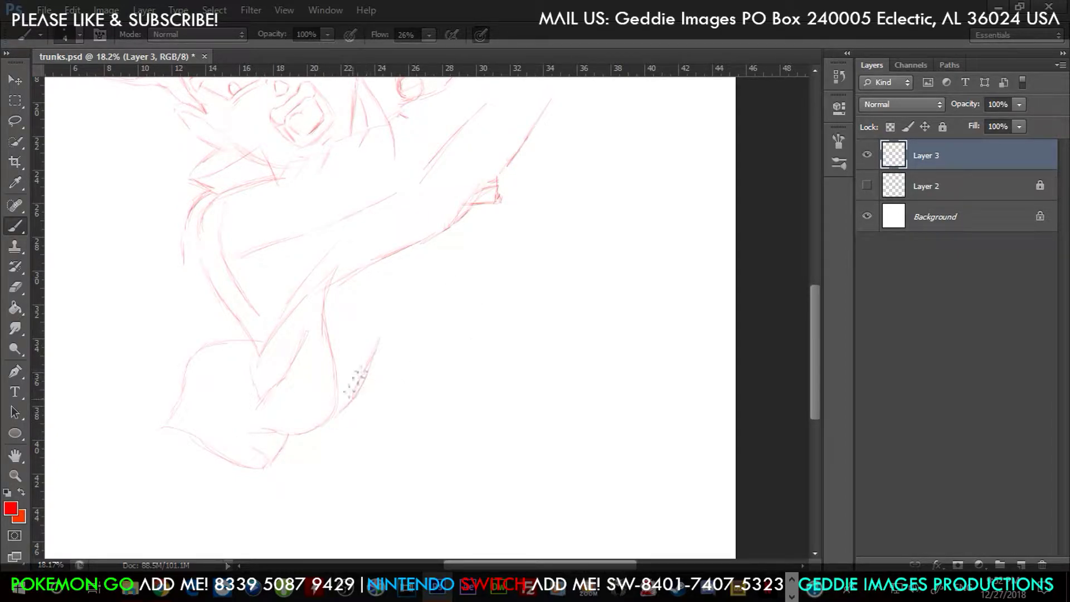
Step: Sketch a curved fold under the arm, the torso's side line, and a belt ending in a rectangular buckle
drag(341, 269, 373, 304)
drag(408, 251, 389, 332)
mouse_move(404, 252)
mouse_down()
mouse_move(449, 267)
mouse_move(501, 263)
mouse_move(478, 244)
mouse_move(438, 246)
mouse_up()
drag(502, 272, 541, 266)
mouse_move(503, 236)
mouse_down()
mouse_move(533, 228)
mouse_move(545, 258)
mouse_move(533, 233)
mouse_up()
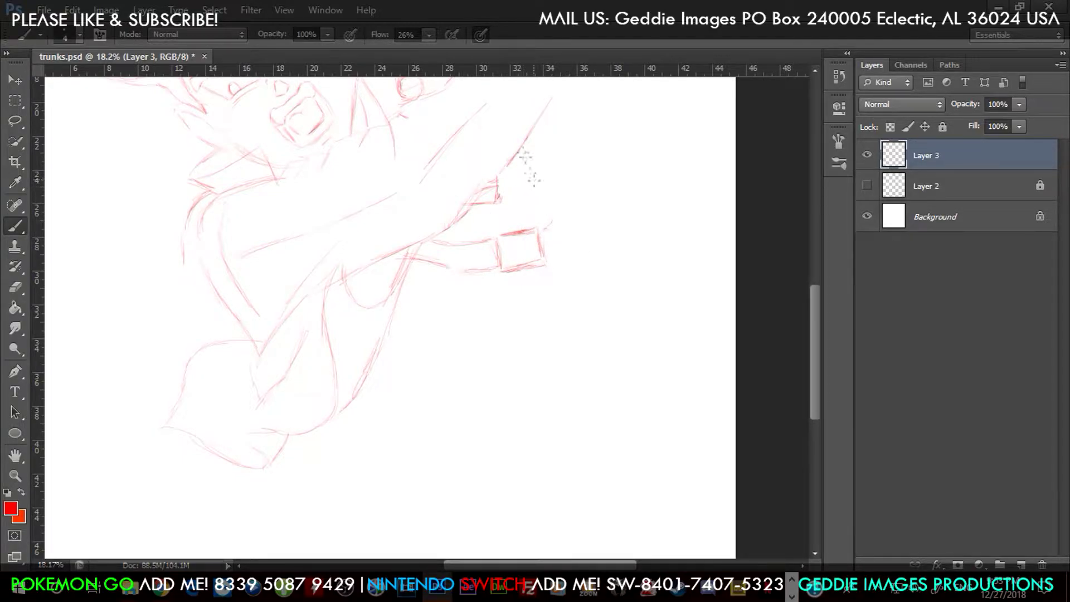
Step: Sketch the body's contour above and below the buckle and add a slanted fold line running down from the belt
drag(523, 159, 537, 222)
drag(560, 314, 545, 269)
drag(562, 328, 525, 384)
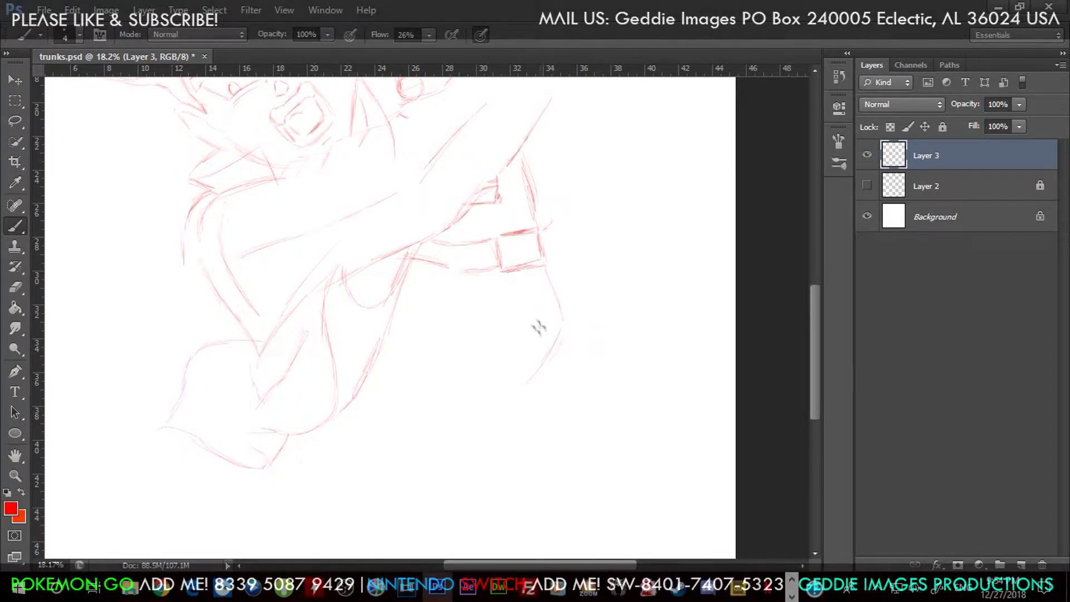
mouse_move(446, 338)
mouse_down()
mouse_move(416, 355)
mouse_move(515, 273)
mouse_move(534, 243)
mouse_move(510, 245)
mouse_up()
Step: Extend the belt past the buckle with a rounded end and draw the curved jacket form above it
drag(510, 170, 553, 192)
drag(540, 227, 600, 158)
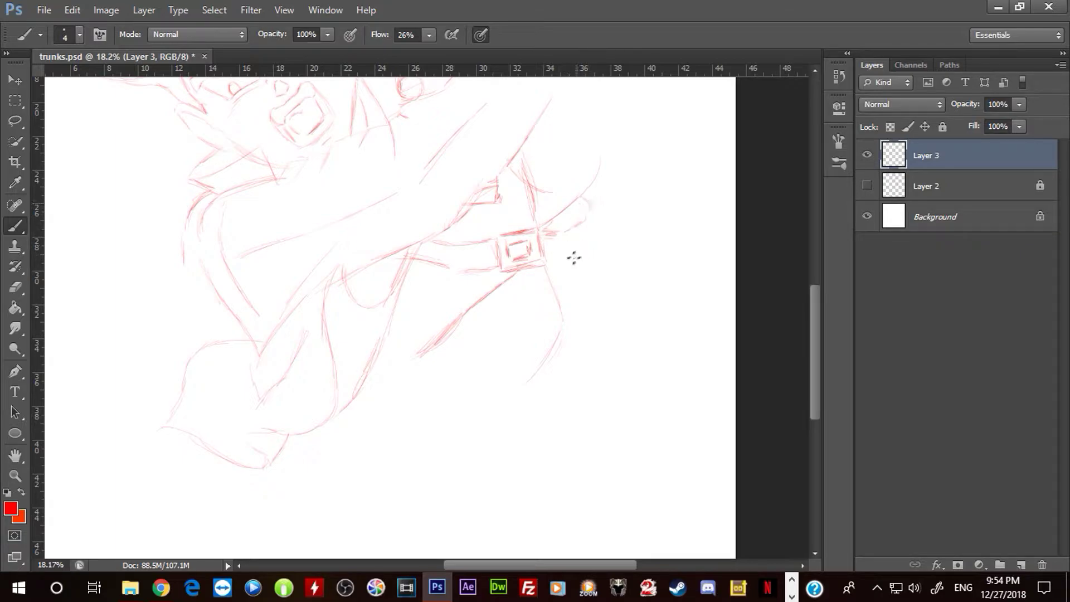
drag(569, 260, 597, 224)
drag(535, 167, 628, 130)
Step: Strengthen the collar's lower point and build up the tapered sword guard rising diagonally from the small circle
scroll(627, 167, up, 3)
scroll(625, 212, up, 3)
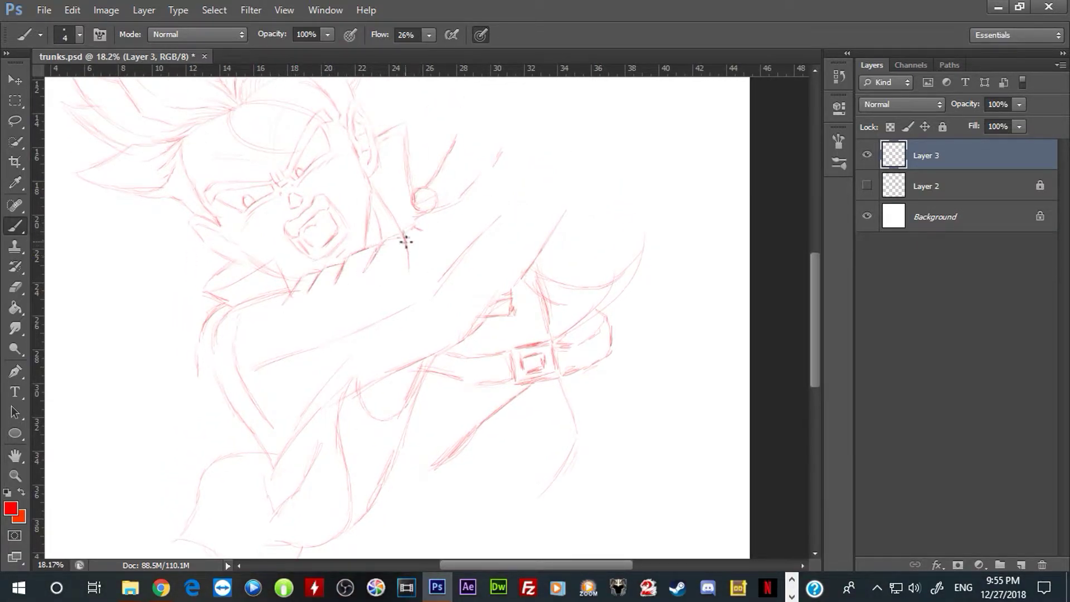
drag(400, 234, 419, 225)
mouse_move(467, 168)
mouse_down()
mouse_move(479, 254)
mouse_move(495, 211)
mouse_up()
drag(534, 166, 537, 162)
mouse_move(474, 217)
mouse_down()
mouse_move(541, 144)
mouse_move(529, 202)
mouse_up()
Step: Sketch a boxy banded form extending from the forward shoulder, with a narrow diamond-shaped slot in its outer end
drag(298, 422, 399, 325)
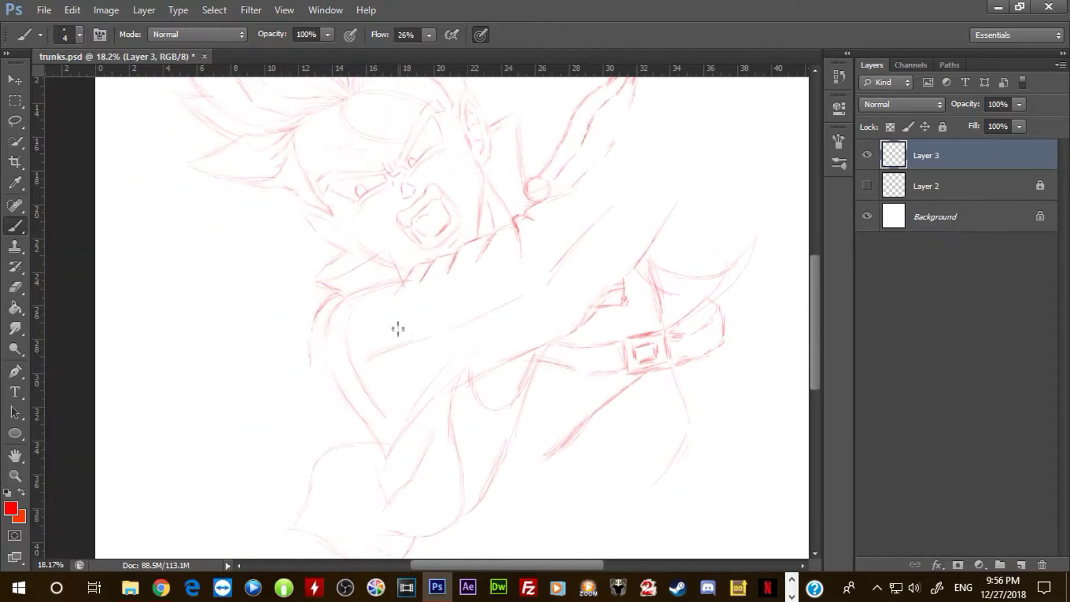
drag(311, 323, 277, 324)
mouse_move(312, 384)
mouse_down()
mouse_move(314, 419)
mouse_move(365, 428)
mouse_up()
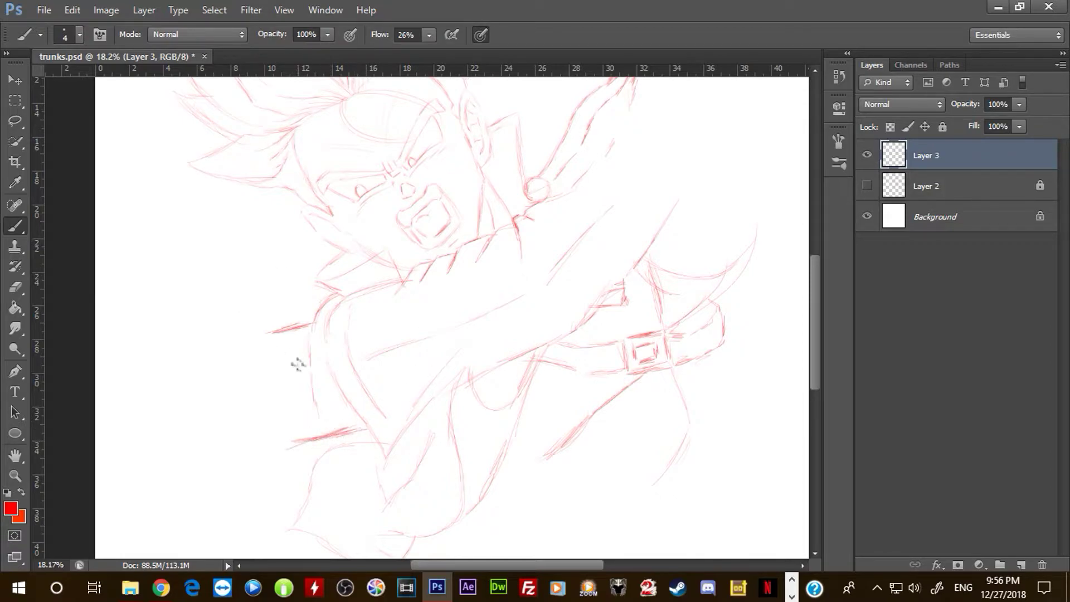
drag(277, 349, 292, 439)
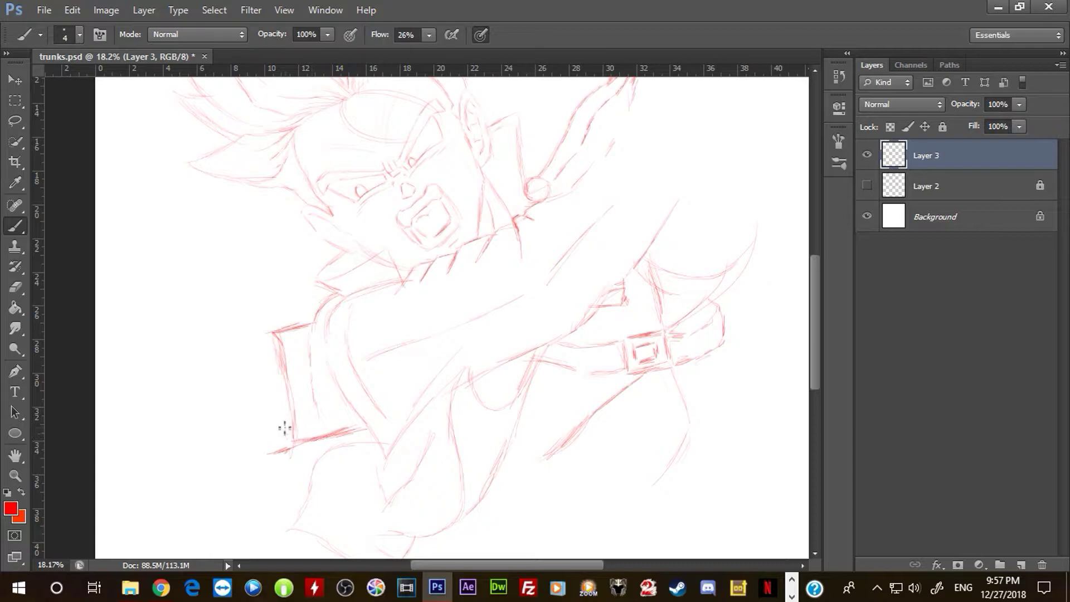
mouse_move(265, 453)
mouse_down()
mouse_move(235, 357)
mouse_move(239, 339)
mouse_move(272, 334)
mouse_up()
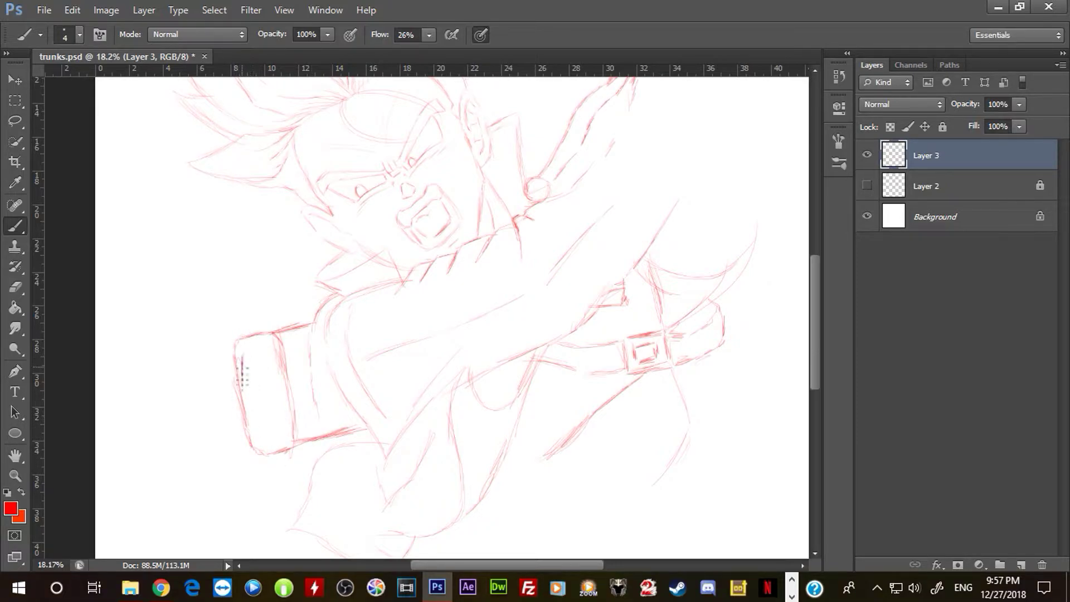
mouse_move(242, 390)
mouse_down()
mouse_move(259, 430)
mouse_move(262, 376)
mouse_move(258, 354)
mouse_up()
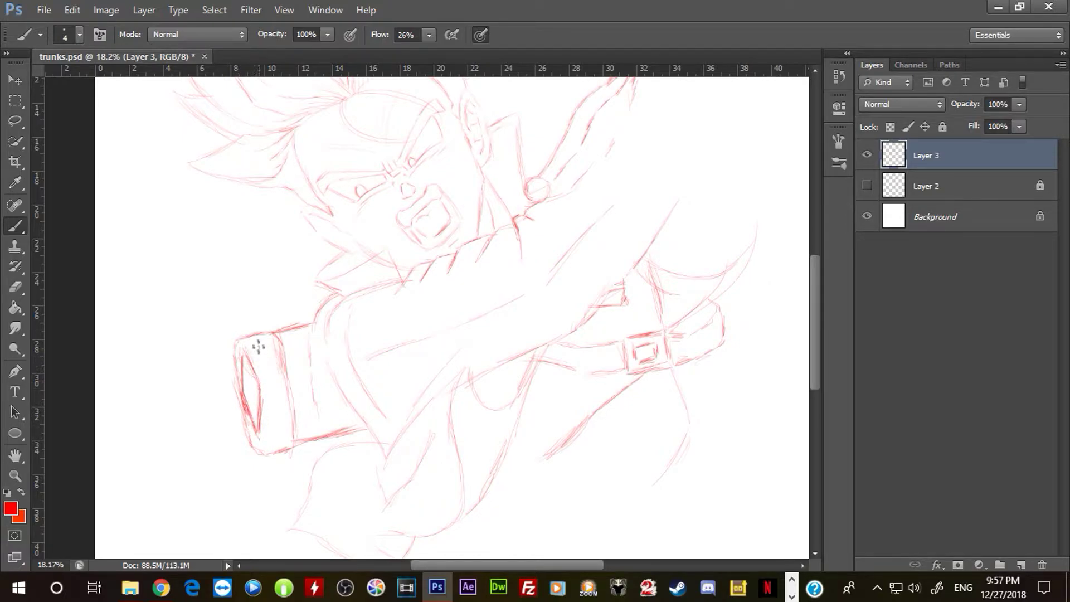
mouse_move(315, 322)
mouse_down()
mouse_move(335, 366)
mouse_move(318, 406)
mouse_up()
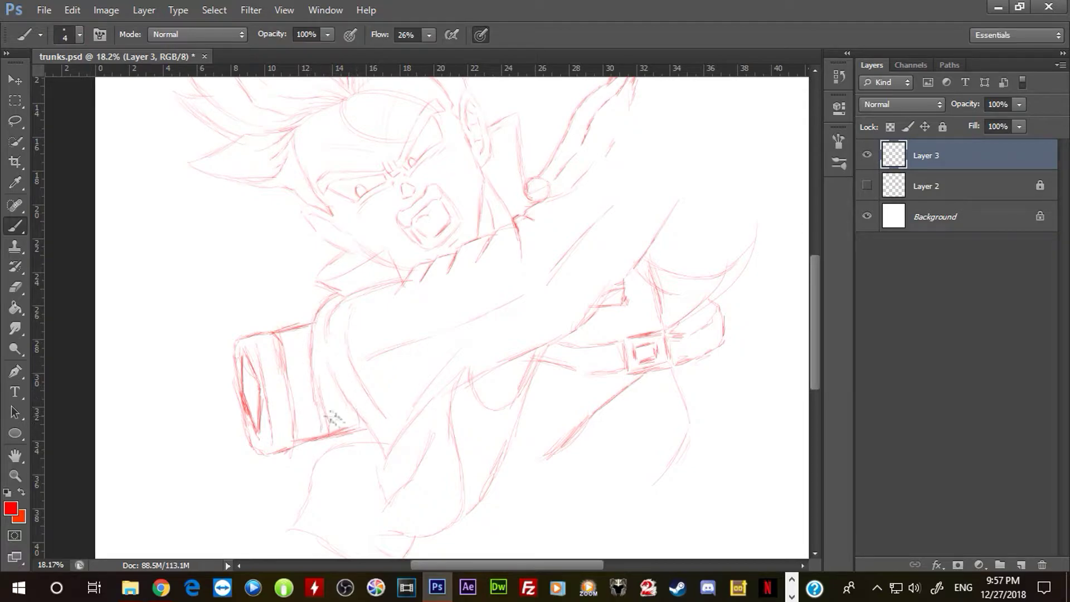
Step: Draw the long curved lower contour of the torso up to the side line, add short hem strokes, and save the document
click(15, 475)
drag(424, 371, 379, 372)
key(ctrl+s)
mouse_move(431, 408)
mouse_down()
mouse_move(467, 398)
mouse_move(409, 252)
mouse_up()
click(15, 226)
drag(318, 346, 387, 391)
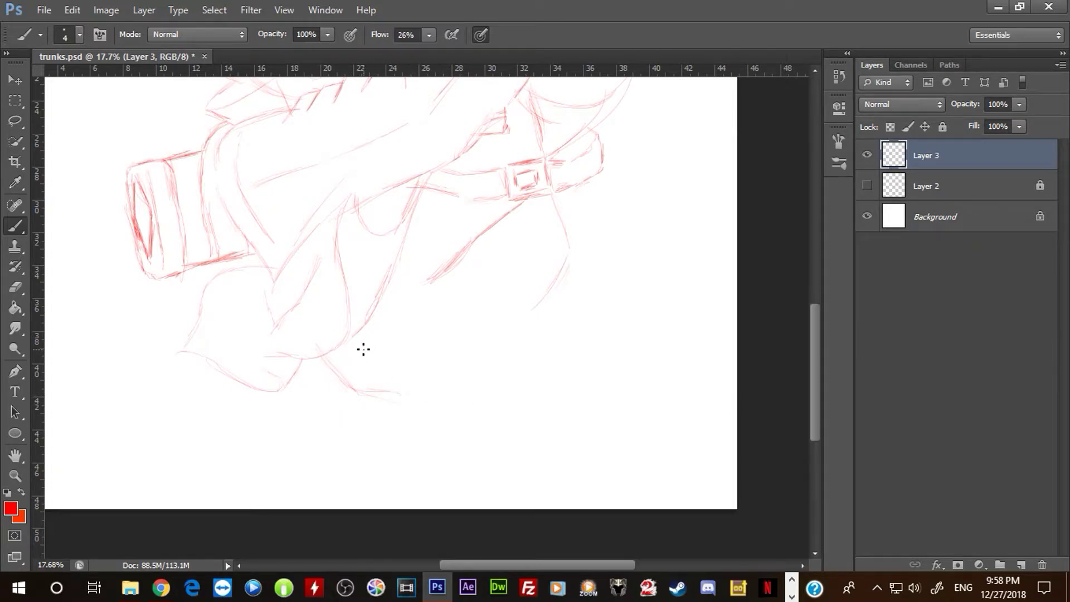
drag(392, 390, 469, 380)
mouse_move(565, 270)
mouse_down()
mouse_move(521, 333)
mouse_move(435, 397)
mouse_up()
drag(560, 291, 570, 321)
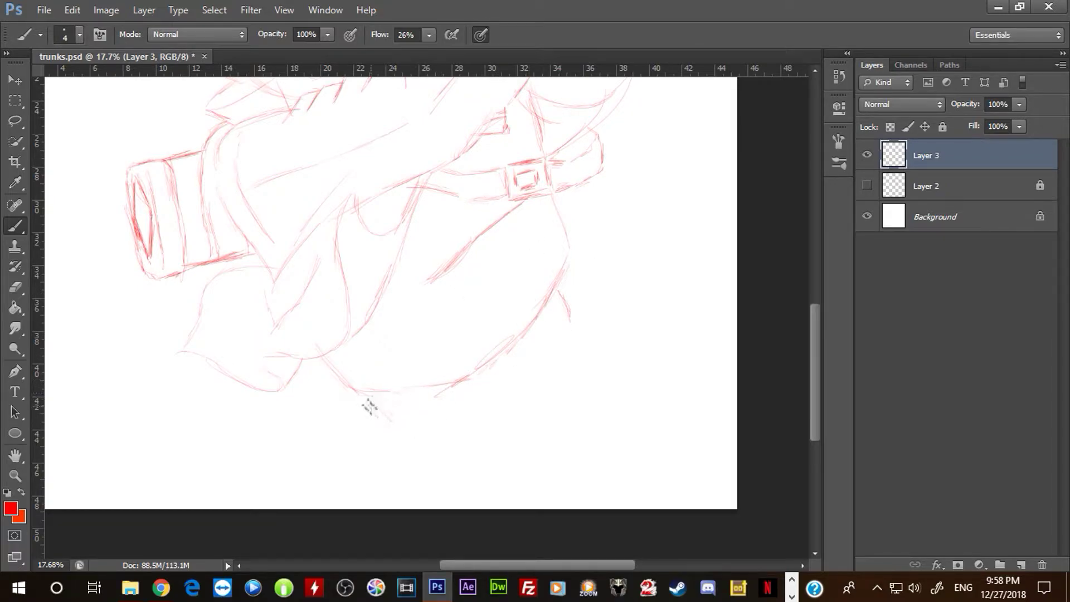
drag(552, 243, 499, 407)
key(ctrl+s)
Step: Scale the whole sketch layer down to about 74% and reposition it on the canvas
click(71, 10)
mouse_move(134, 303)
click(372, 385)
click(15, 476)
drag(335, 326, 321, 297)
click(71, 10)
mouse_move(223, 304)
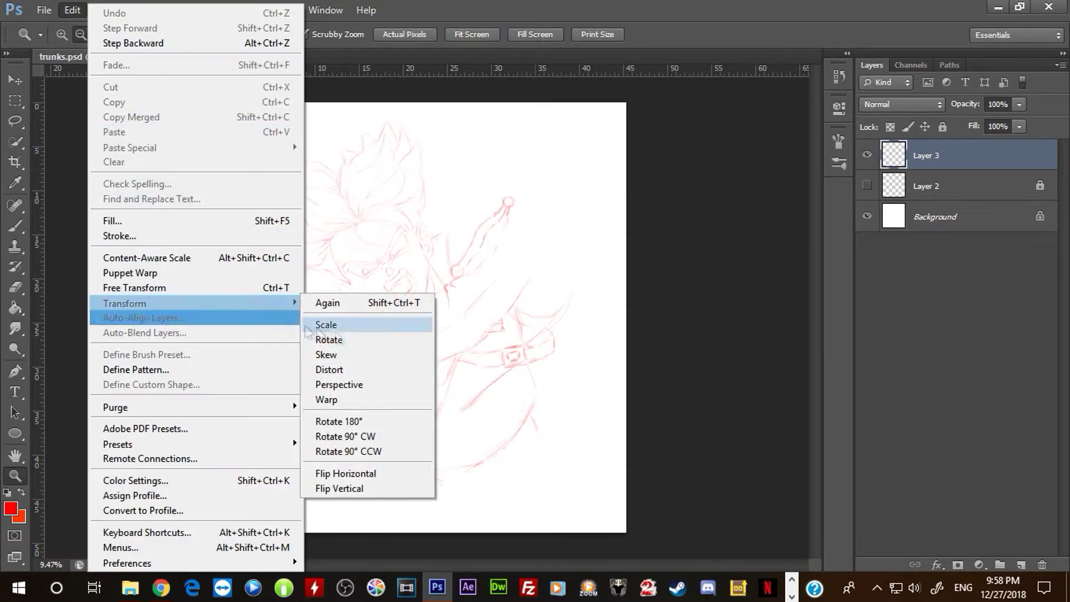
click(326, 325)
click(15, 80)
click(72, 10)
click(318, 326)
drag(266, 119, 377, 202)
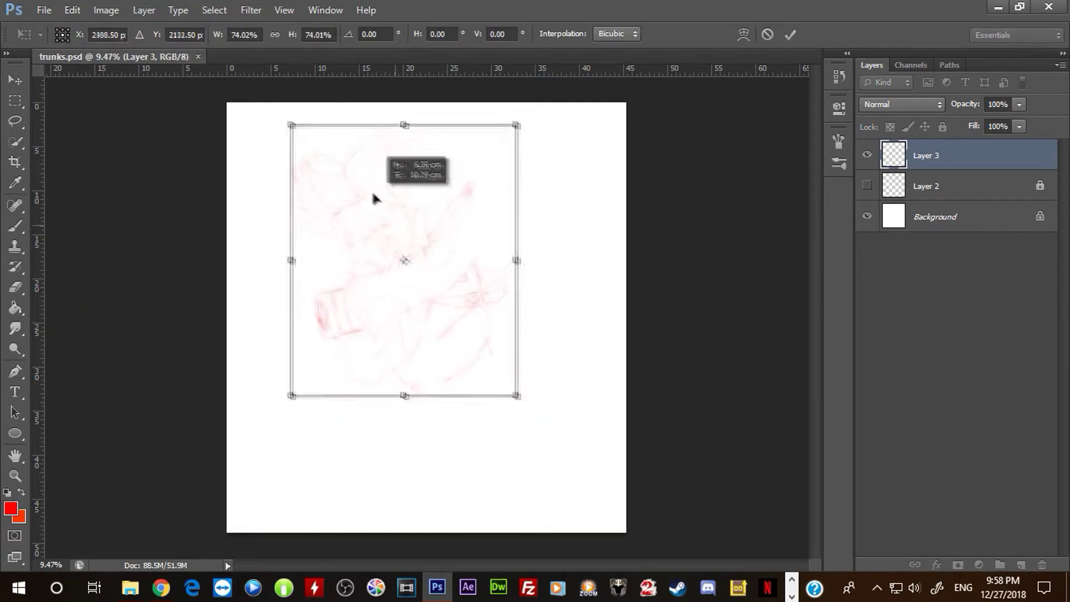
key(v)
key(Return)
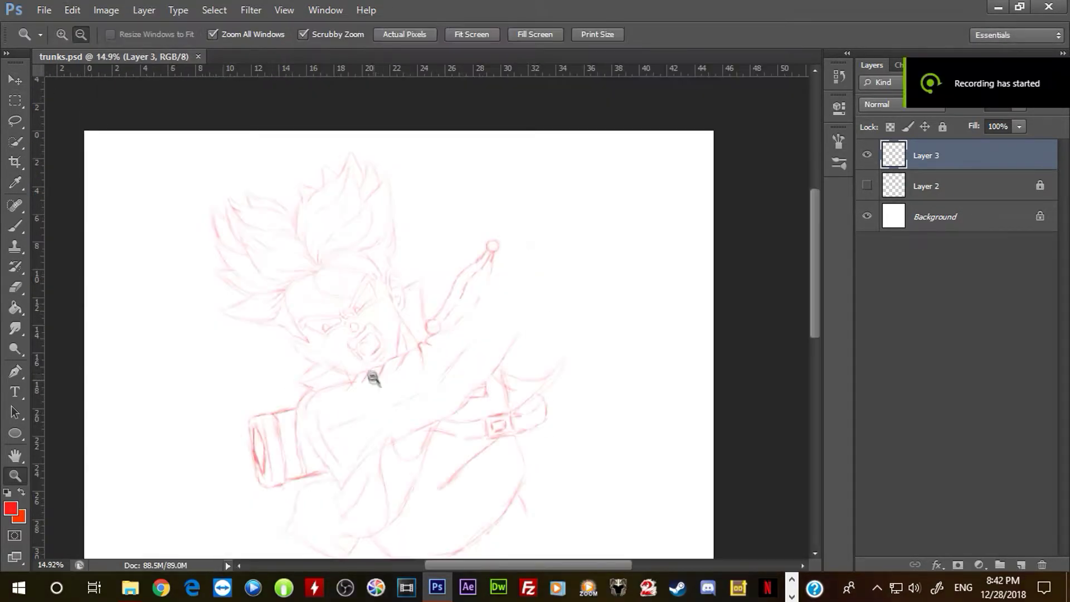
Step: Scale the sketch layer down again to about 86% and apply the transformation
click(75, 10)
mouse_move(167, 303)
click(325, 326)
drag(211, 150, 251, 221)
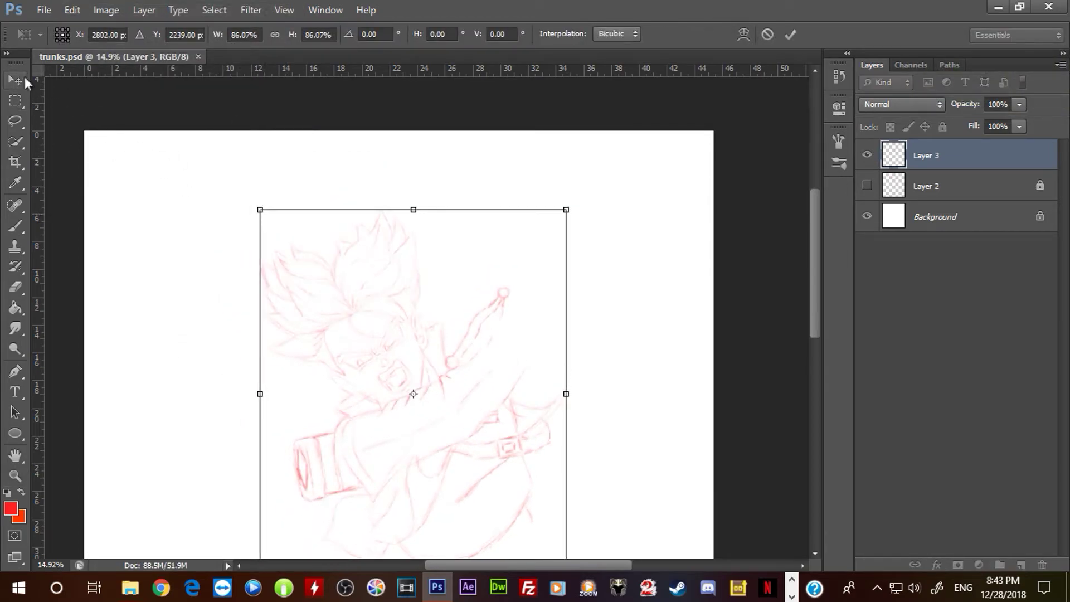
click(15, 80)
key(Return)
Step: Sketch a pointed sword blade emerging above the hair, continue its edge behind the head to the guard, and save
click(15, 475)
drag(339, 418, 390, 418)
drag(445, 265, 422, 322)
click(19, 225)
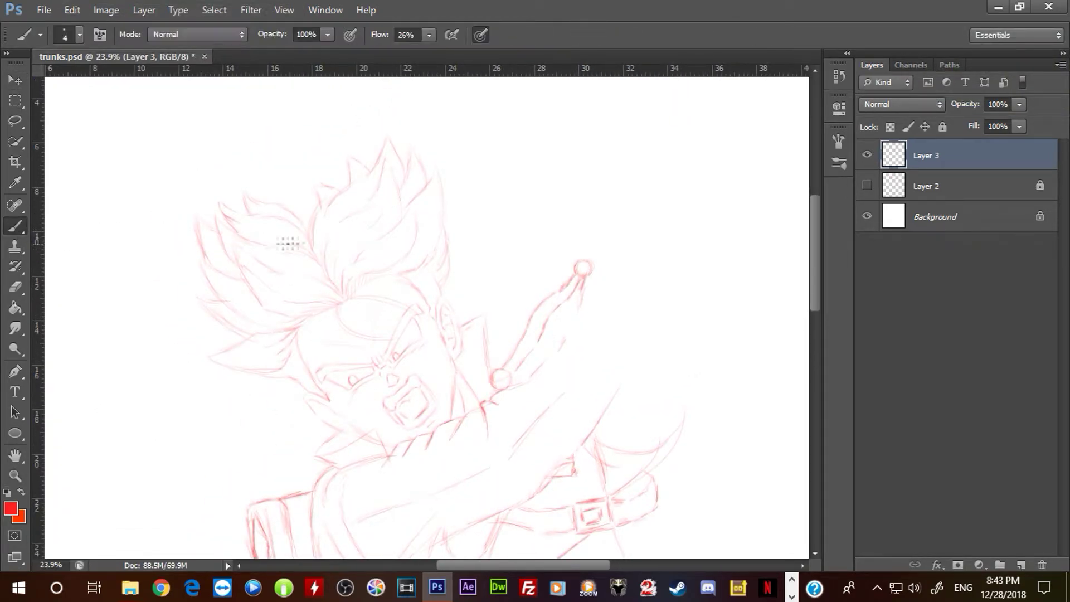
mouse_move(529, 325)
mouse_down()
mouse_move(529, 310)
mouse_move(554, 298)
mouse_move(596, 437)
mouse_up()
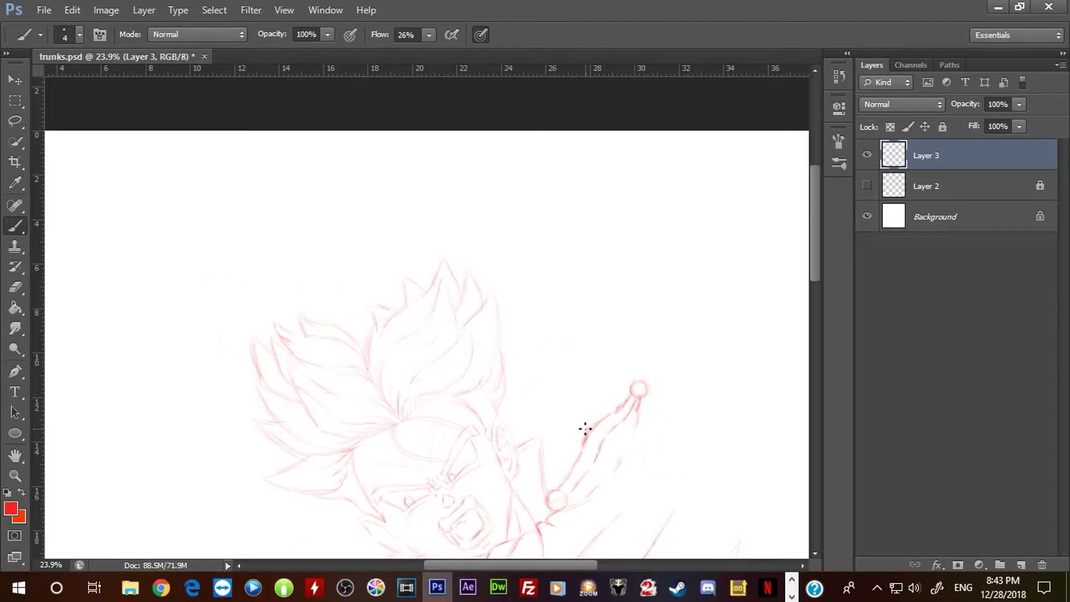
mouse_move(303, 251)
mouse_down()
mouse_move(268, 94)
mouse_move(364, 211)
mouse_move(402, 226)
mouse_up()
drag(337, 184, 369, 159)
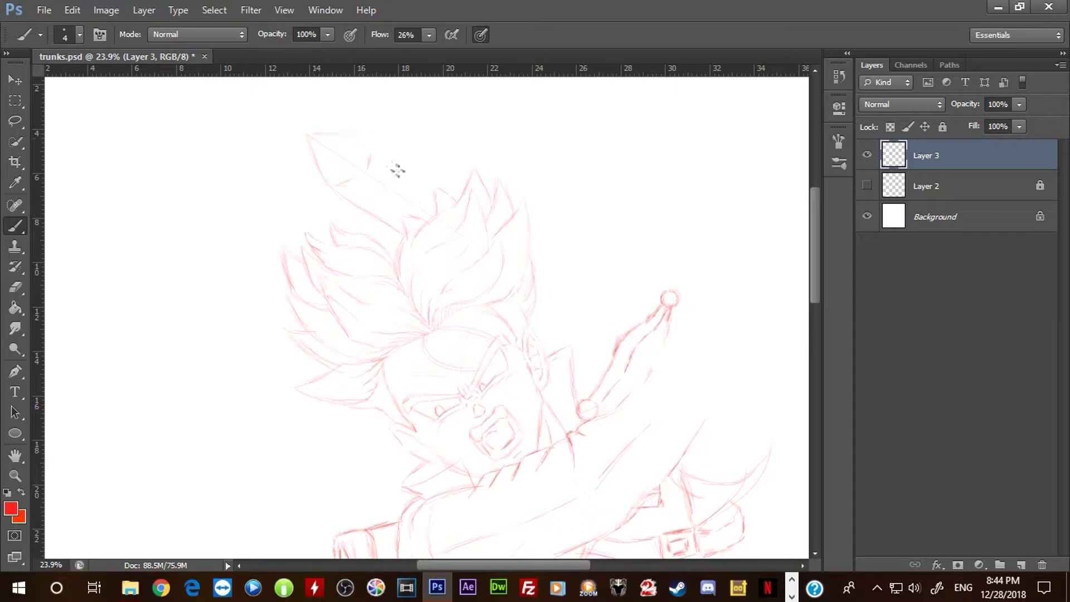
drag(567, 292, 427, 213)
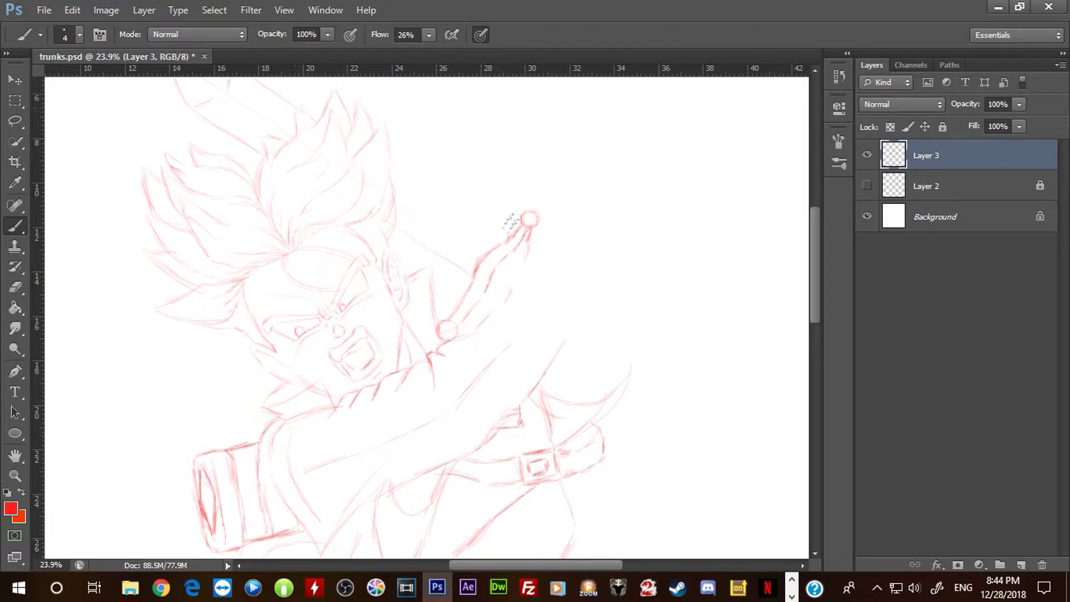
key(ctrl+s)
Step: Refine the guard's lower edge, sketch the hand and cuff at the arm's end, and add a slanted line behind them
drag(491, 314, 510, 292)
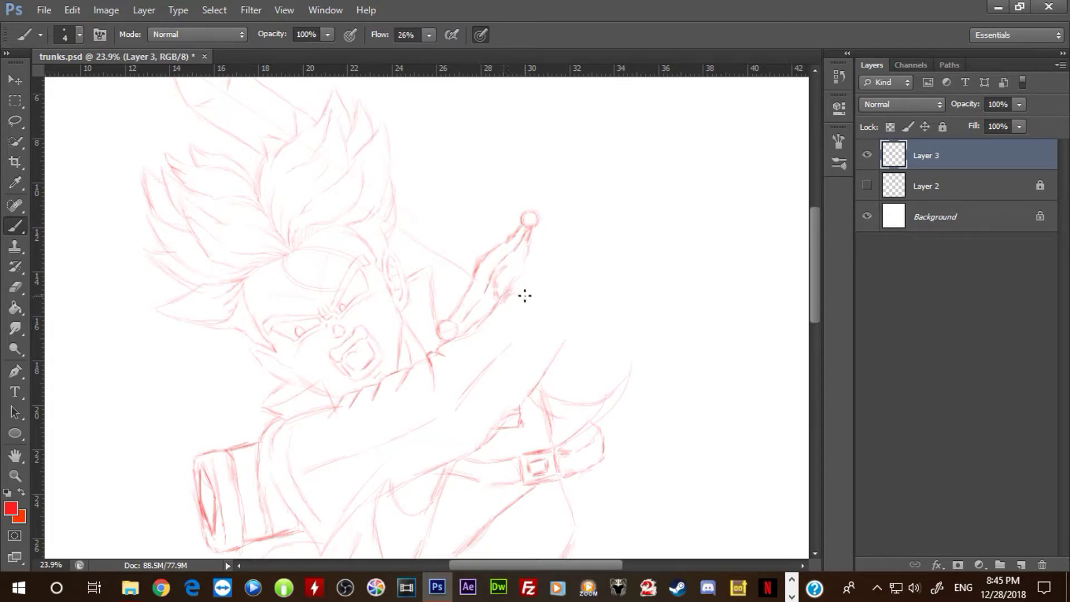
mouse_move(528, 304)
mouse_down()
mouse_move(496, 309)
mouse_move(566, 275)
mouse_move(547, 354)
mouse_move(577, 334)
mouse_up()
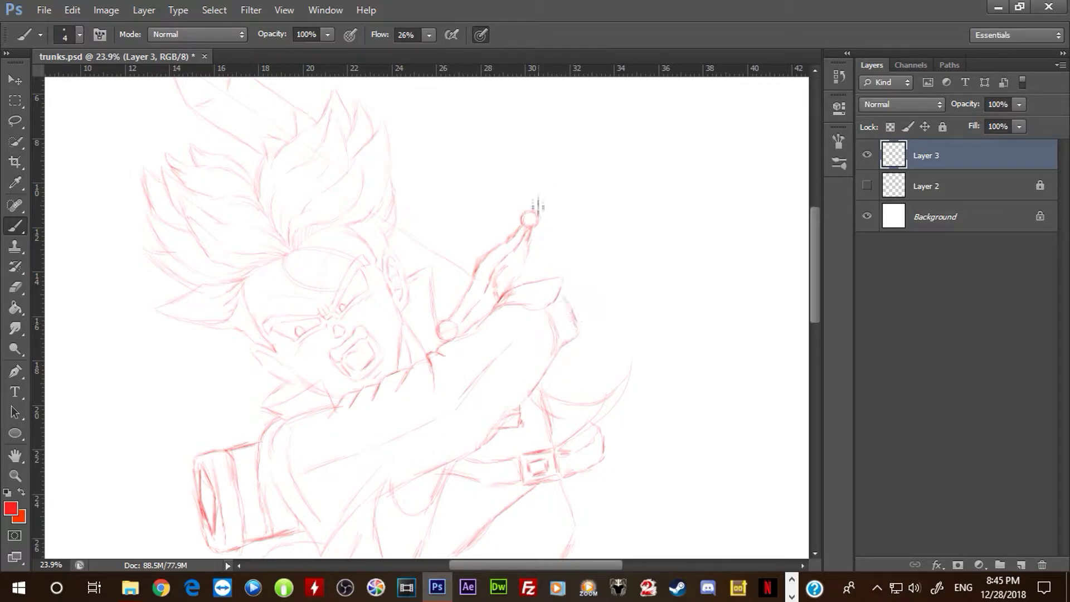
drag(517, 286, 526, 262)
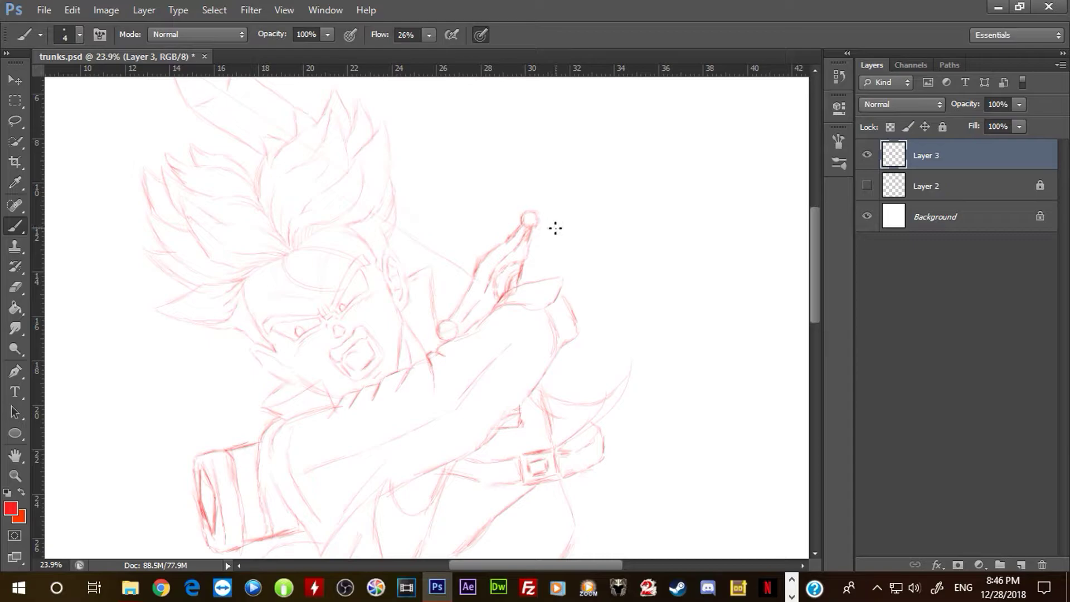
scroll(555, 227, down, 3)
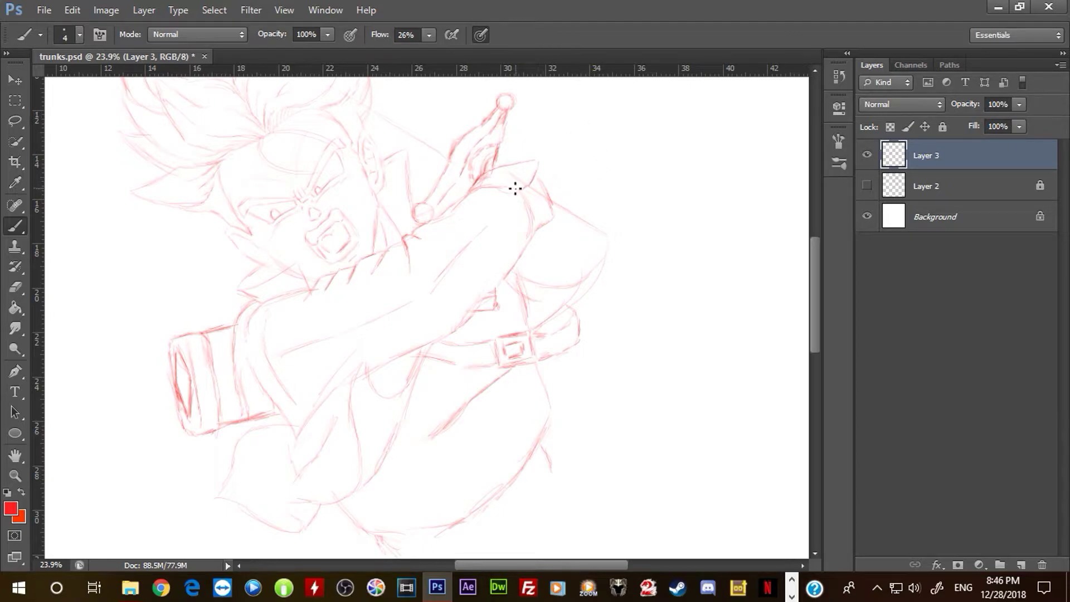
drag(435, 217, 494, 252)
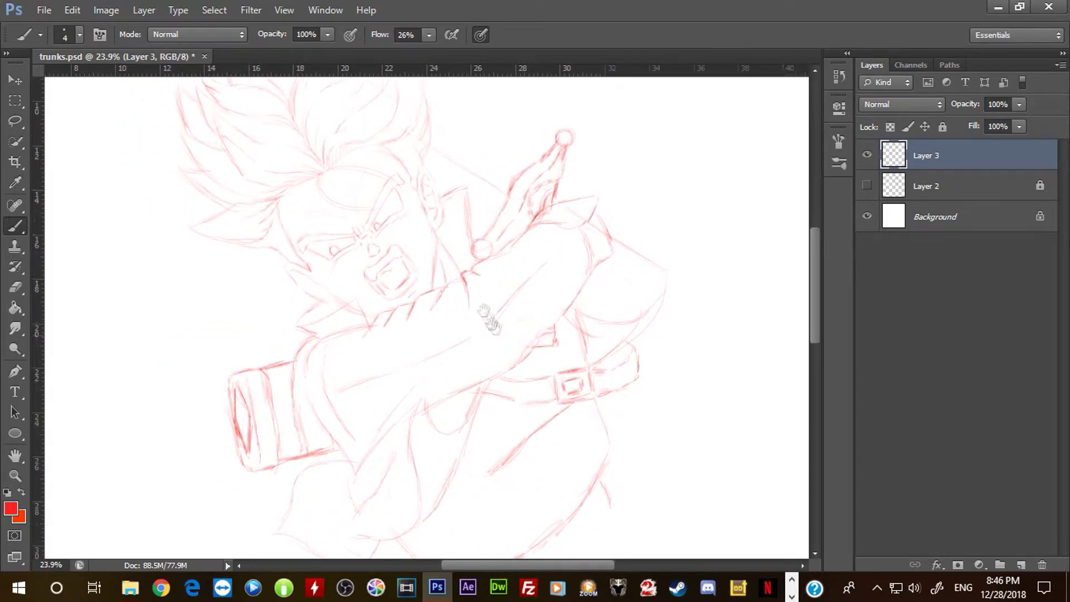
Step: Add a second curved hem below the torso's lower contour and sketch long fold lines beneath the belt buckle
scroll(432, 304, down, 7)
scroll(432, 304, right, 4)
mouse_move(379, 445)
mouse_down()
mouse_move(390, 470)
mouse_move(356, 442)
mouse_move(399, 466)
mouse_move(462, 457)
mouse_up()
click(15, 287)
click(15, 226)
drag(527, 390, 492, 440)
mouse_move(481, 316)
mouse_down()
mouse_move(456, 403)
mouse_move(491, 372)
mouse_up()
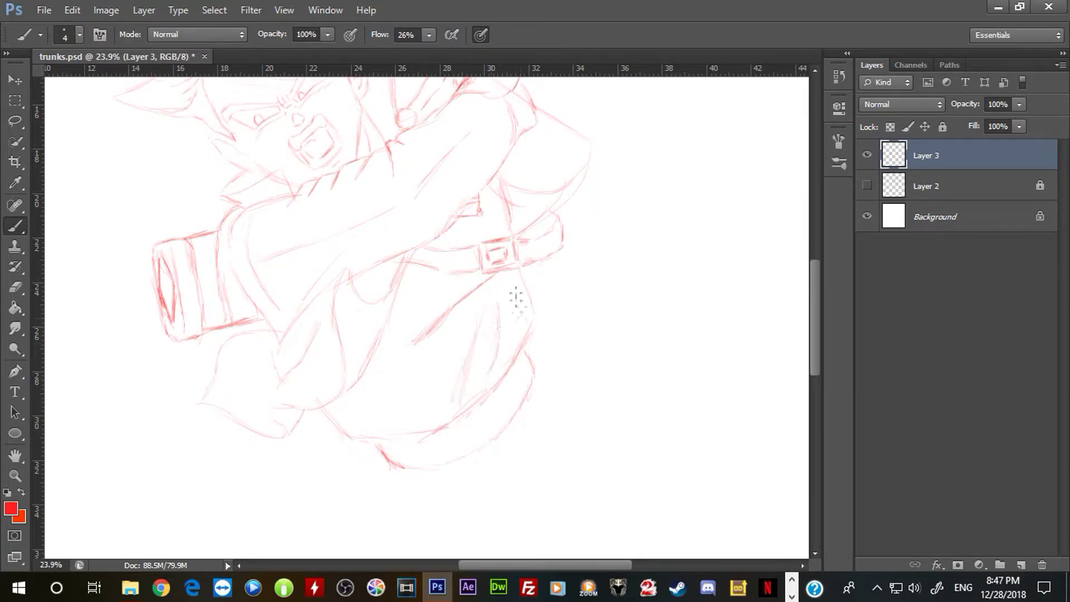
Step: Erase the sword guard and redraw it with a slimmer tapered outline, curved inner lines and a round tip
scroll(535, 290, up, 5)
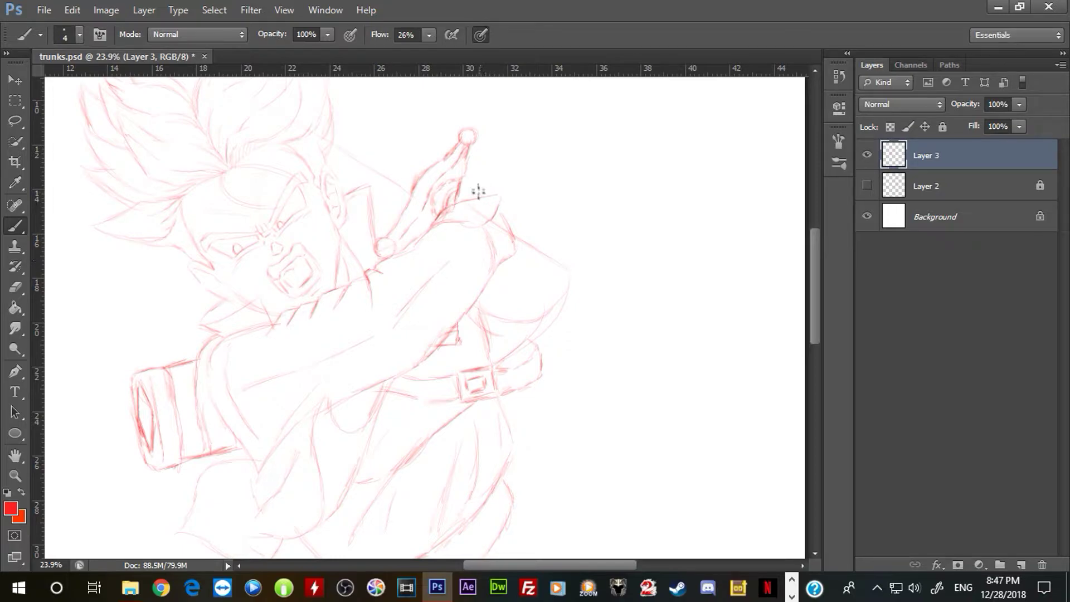
key(e)
mouse_move(424, 190)
mouse_down()
mouse_move(449, 154)
mouse_move(438, 208)
mouse_move(467, 170)
mouse_move(468, 122)
mouse_move(457, 150)
mouse_up()
key(b)
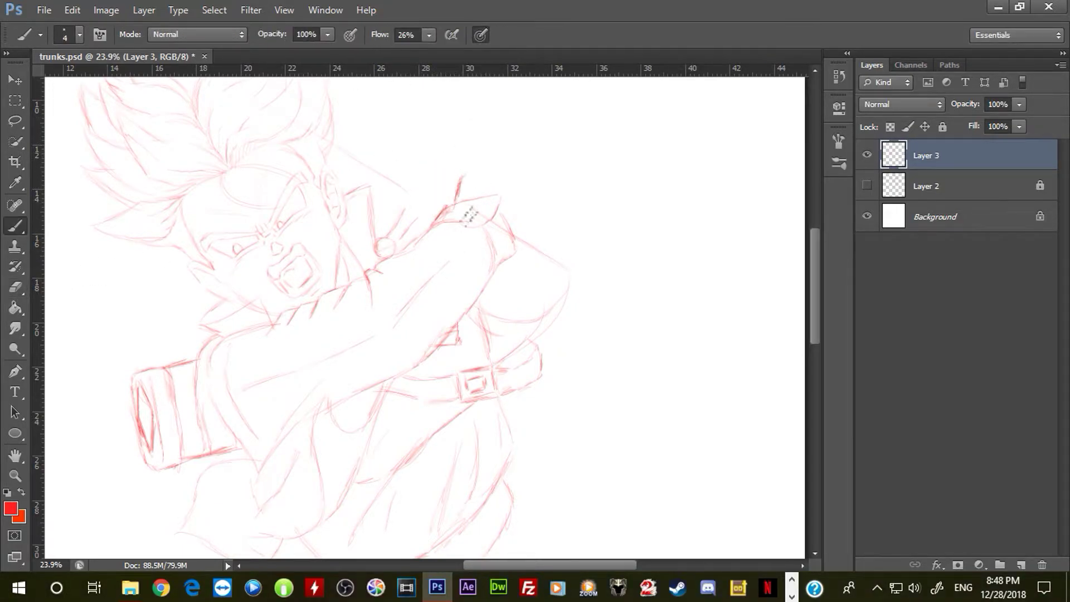
mouse_move(421, 196)
mouse_down()
mouse_move(425, 176)
mouse_move(468, 139)
mouse_move(519, 141)
mouse_move(455, 204)
mouse_move(485, 189)
mouse_move(498, 199)
mouse_move(469, 228)
mouse_up()
drag(396, 294, 376, 316)
mouse_move(408, 274)
mouse_down()
mouse_move(466, 204)
mouse_move(454, 226)
mouse_up()
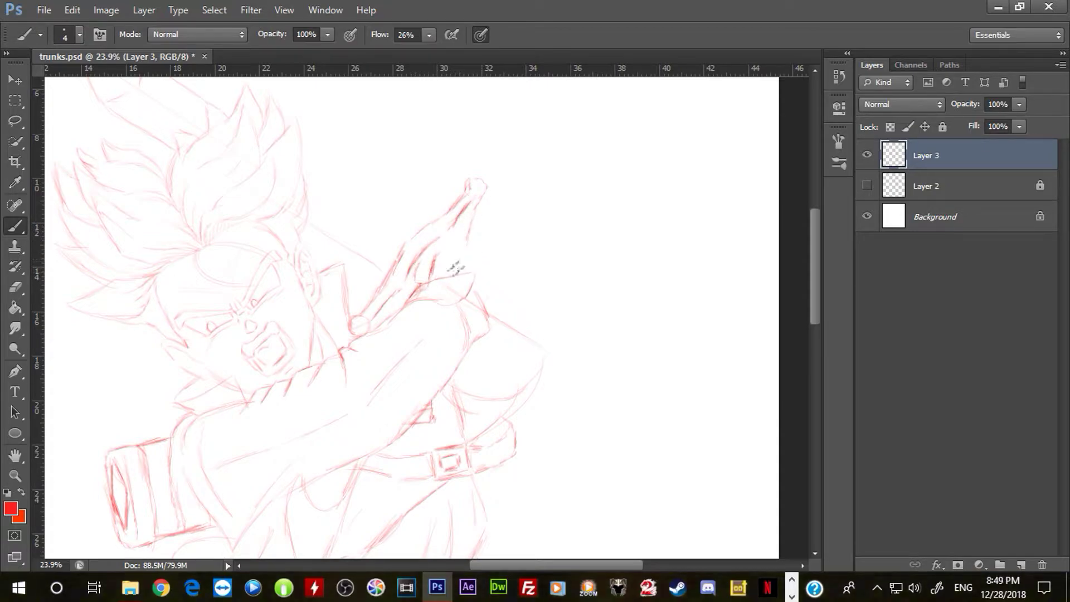
Step: Adjust the eraser for touch-ups, then outline the fist's bumpy knuckles and a guide line for the sword handle
key(e)
right_click(399, 203)
click(363, 258)
key(b)
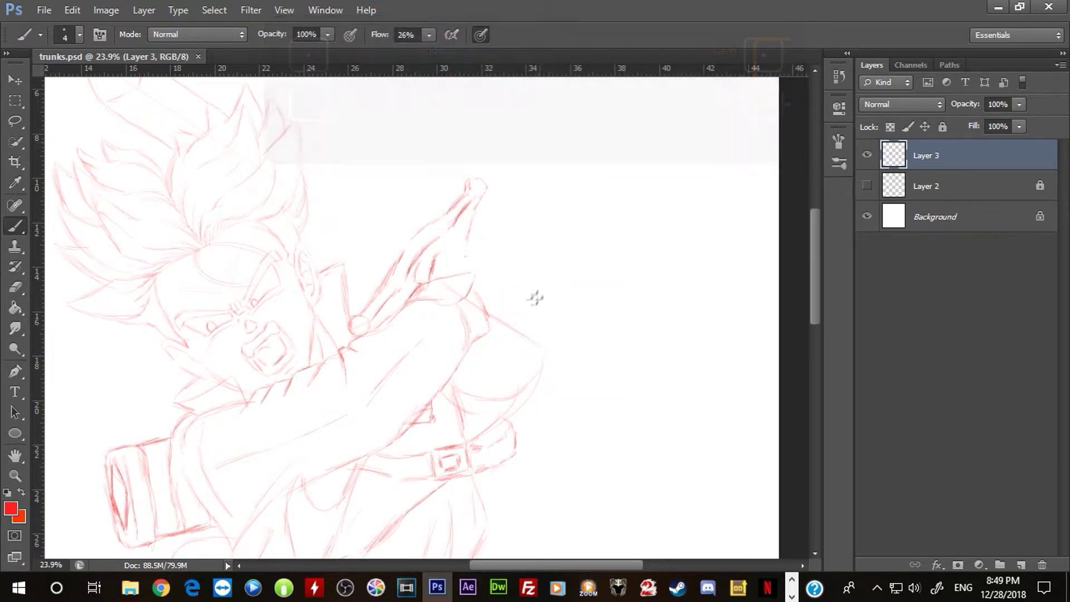
mouse_move(453, 270)
mouse_down()
mouse_move(538, 305)
mouse_move(535, 256)
mouse_move(524, 285)
mouse_move(488, 301)
mouse_move(495, 279)
mouse_up()
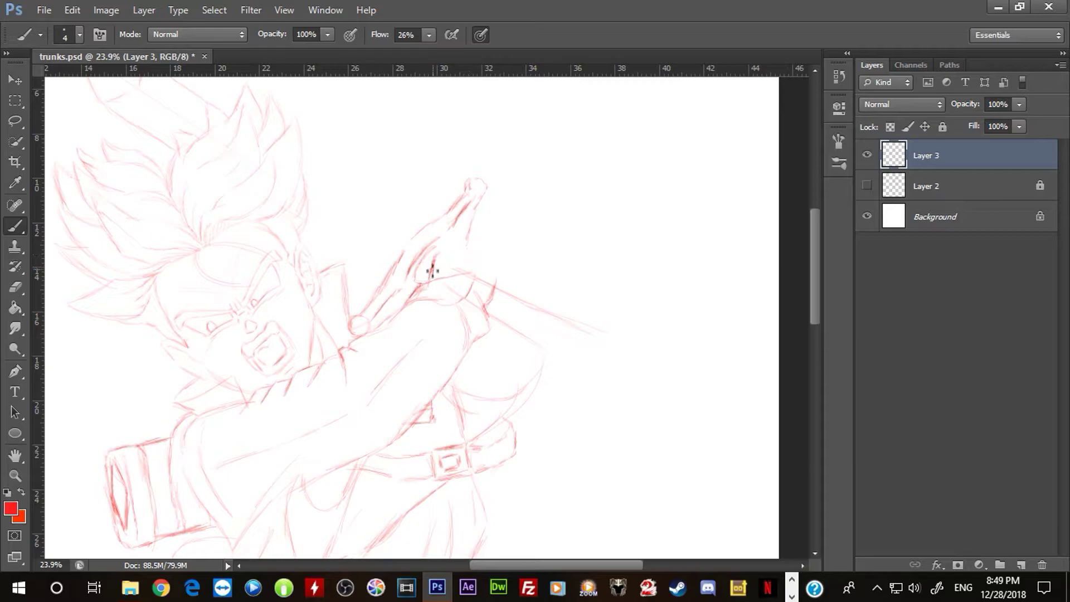
mouse_move(437, 249)
mouse_down()
mouse_move(431, 272)
mouse_move(447, 241)
mouse_up()
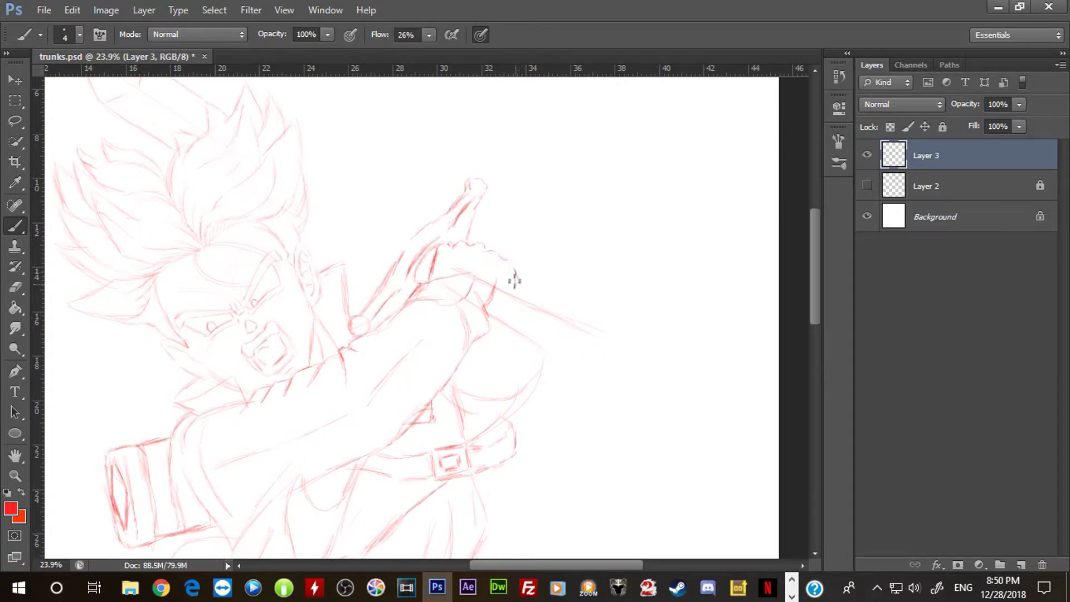
Step: Draw the sword handle extending from the fist with a band and a round pommel at its end, and save
mouse_move(504, 276)
mouse_down()
mouse_move(527, 285)
mouse_move(513, 318)
mouse_move(561, 337)
mouse_up()
drag(514, 319, 582, 344)
mouse_move(529, 286)
mouse_down()
mouse_move(591, 310)
mouse_move(577, 329)
mouse_move(588, 310)
mouse_up()
drag(589, 346, 576, 342)
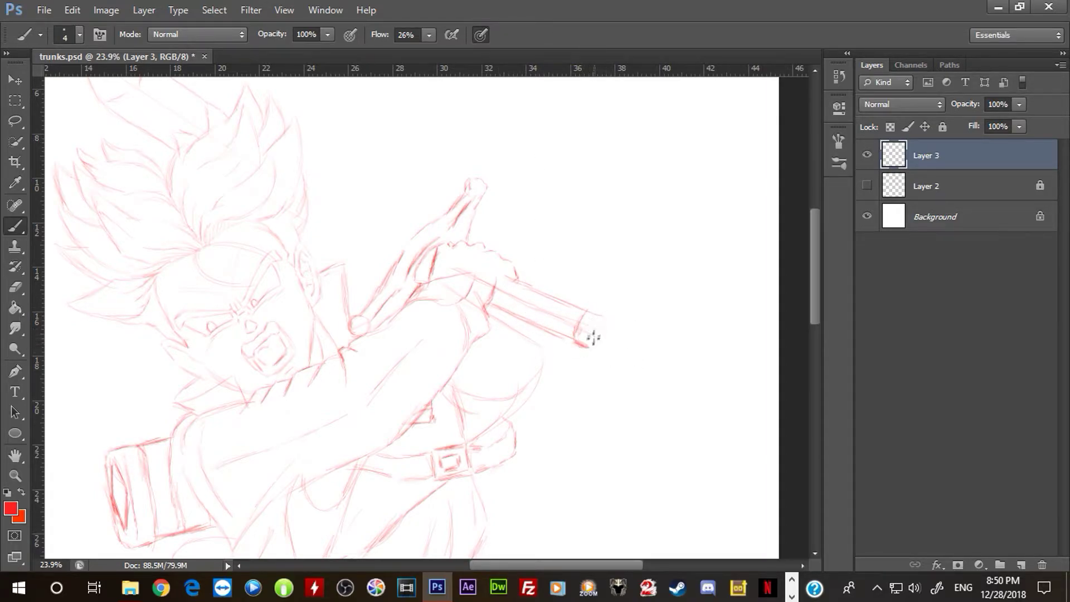
mouse_move(614, 366)
mouse_down()
mouse_move(637, 351)
mouse_move(617, 363)
mouse_move(638, 340)
mouse_move(617, 319)
mouse_move(636, 332)
mouse_up()
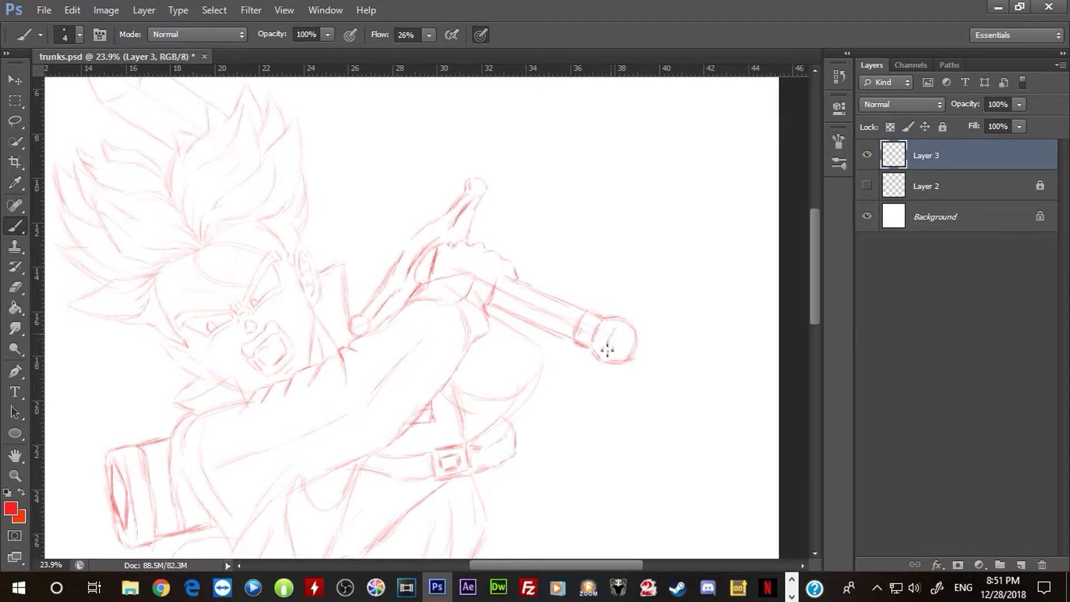
key(ctrl+s)
scroll(479, 285, down, 4)
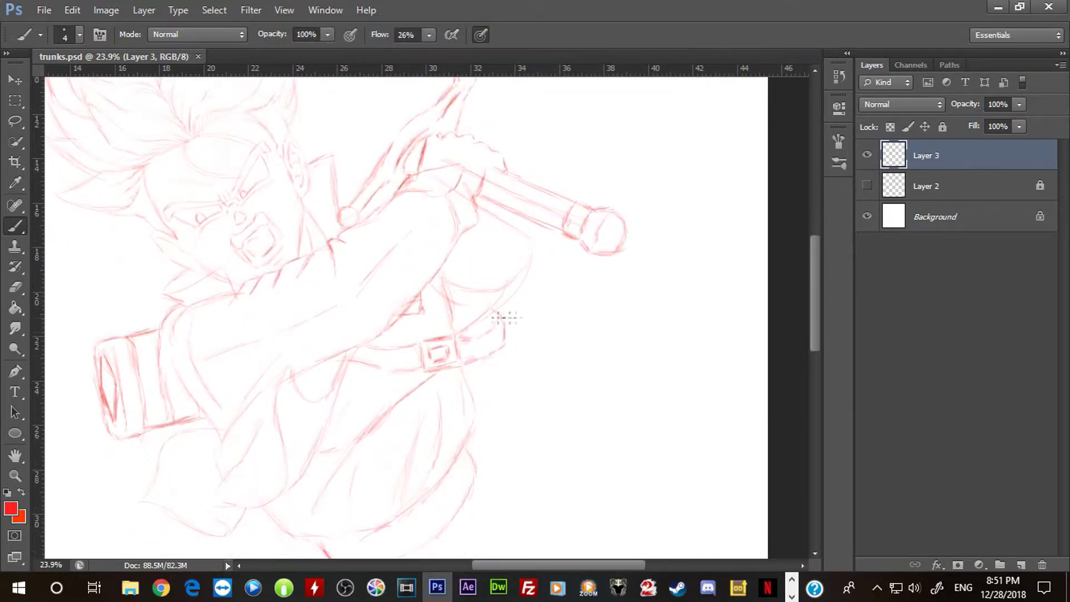
Step: Sketch a short stroke by the sword guard and a pointed jacket flap beside the belt buckle
drag(341, 190, 373, 165)
mouse_move(421, 311)
mouse_down()
mouse_move(395, 381)
mouse_move(375, 396)
mouse_up()
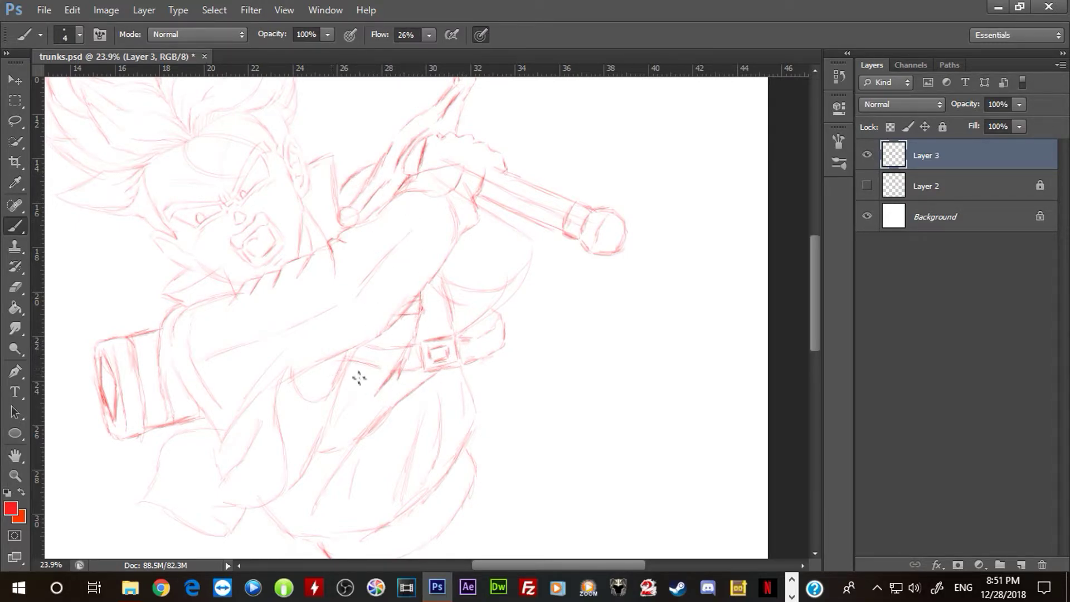
mouse_move(340, 361)
mouse_down()
mouse_move(389, 393)
mouse_move(356, 407)
mouse_move(329, 392)
mouse_up()
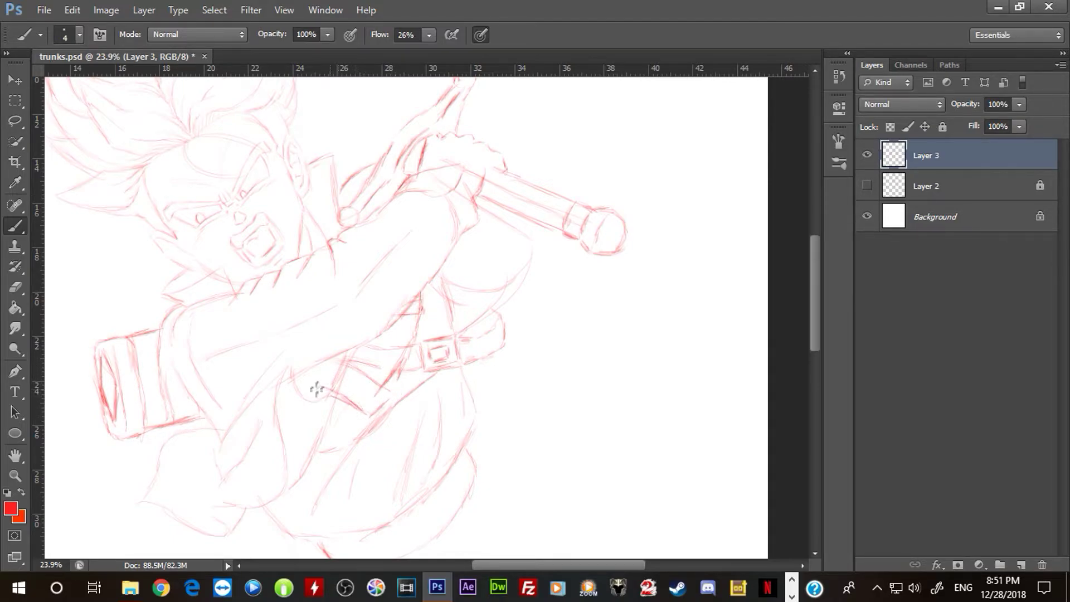
Step: Set the eraser size to 33 and erase the belt lines overlapping the jacket flap and the sword handle's inner lines
key(e)
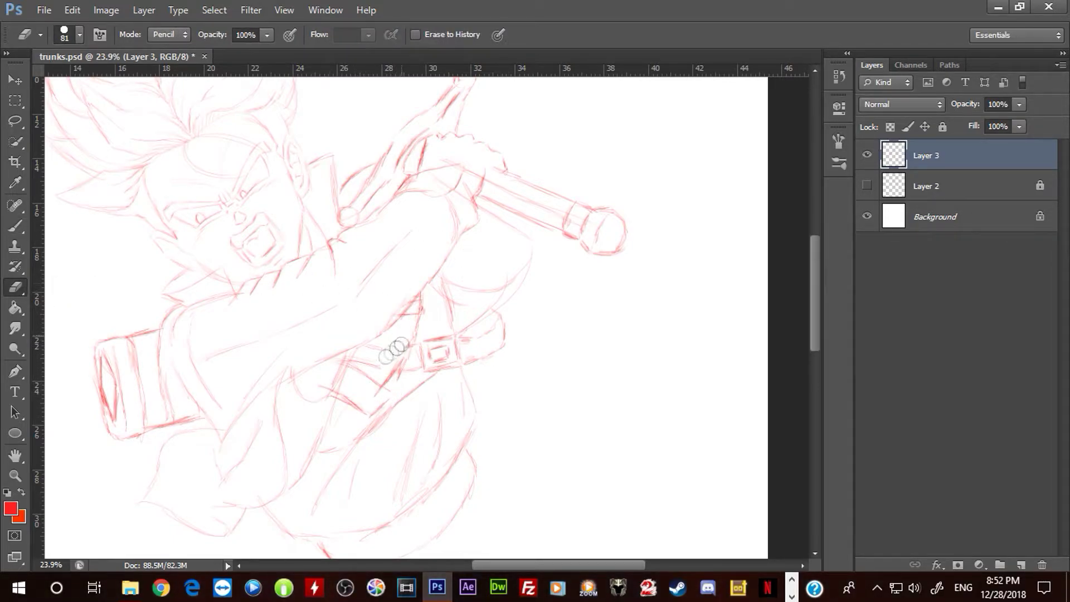
mouse_move(368, 356)
mouse_down()
mouse_move(349, 385)
mouse_move(338, 368)
mouse_up()
right_click(390, 325)
drag(426, 350, 411, 350)
key(Return)
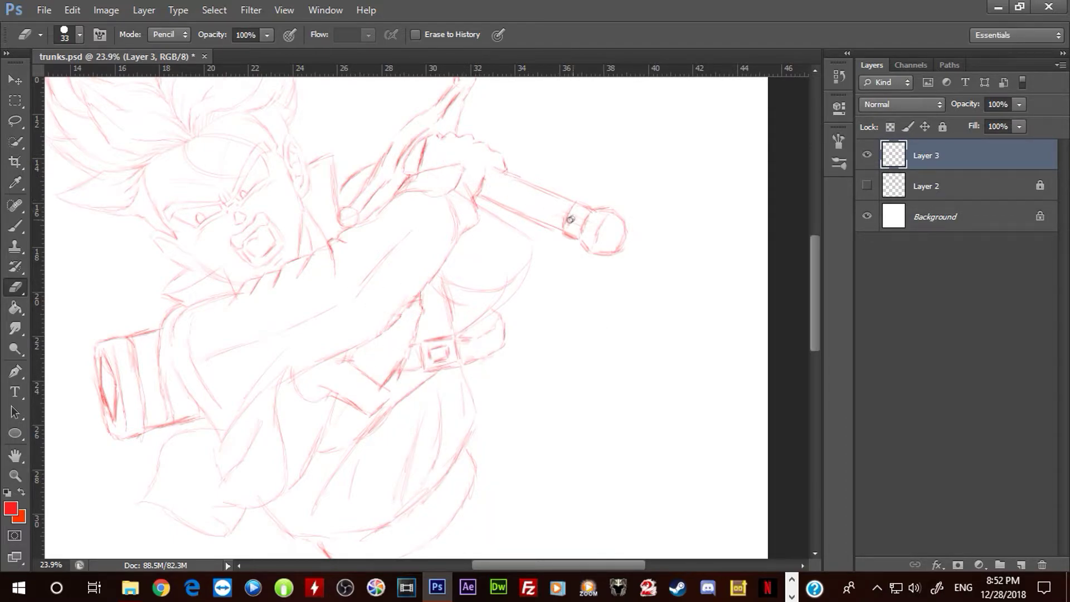
Step: Erase the sword blade outline behind the spiky hair and save the document
drag(516, 112, 529, 173)
mouse_move(401, 210)
mouse_down()
mouse_move(534, 204)
mouse_move(571, 287)
mouse_up()
key(b)
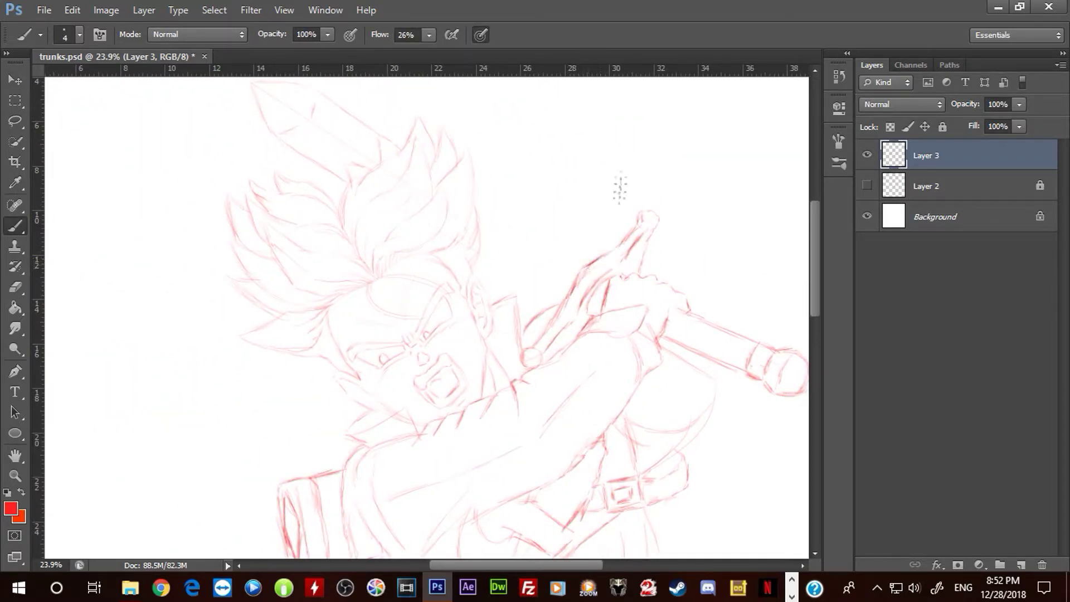
key(e)
right_click(388, 156)
mouse_move(333, 158)
mouse_down()
mouse_move(261, 111)
mouse_move(368, 131)
mouse_move(416, 191)
mouse_move(399, 212)
mouse_move(457, 207)
mouse_move(467, 248)
mouse_up()
key(b)
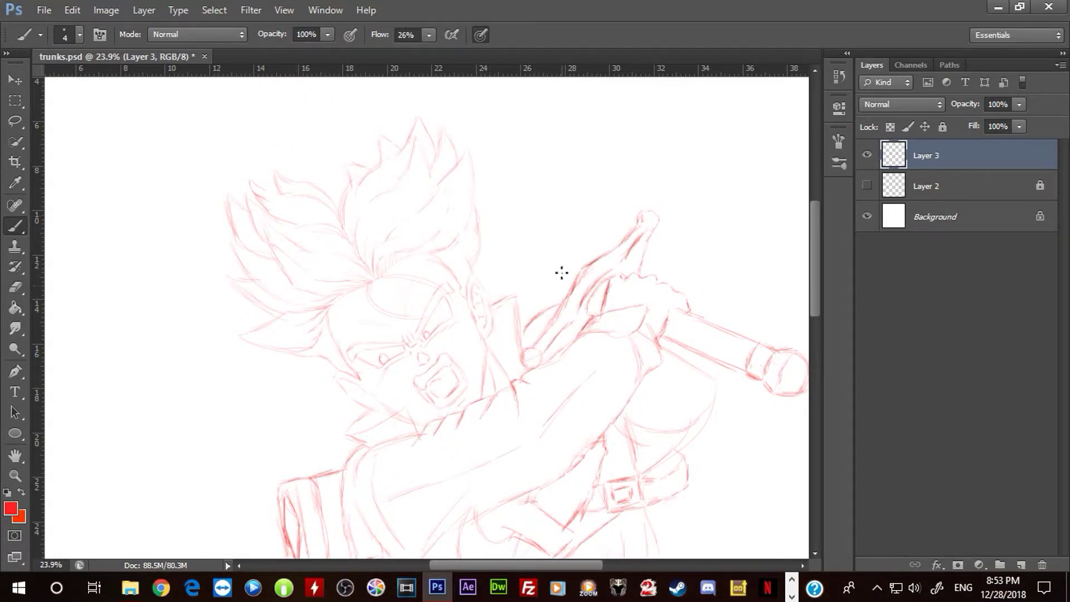
key(ctrl+s)
key(ctrl+s)
Step: Sketch the hip and upper-thigh contours below the waistband, with short fold lines fanning down from it
scroll(488, 292, down, 10)
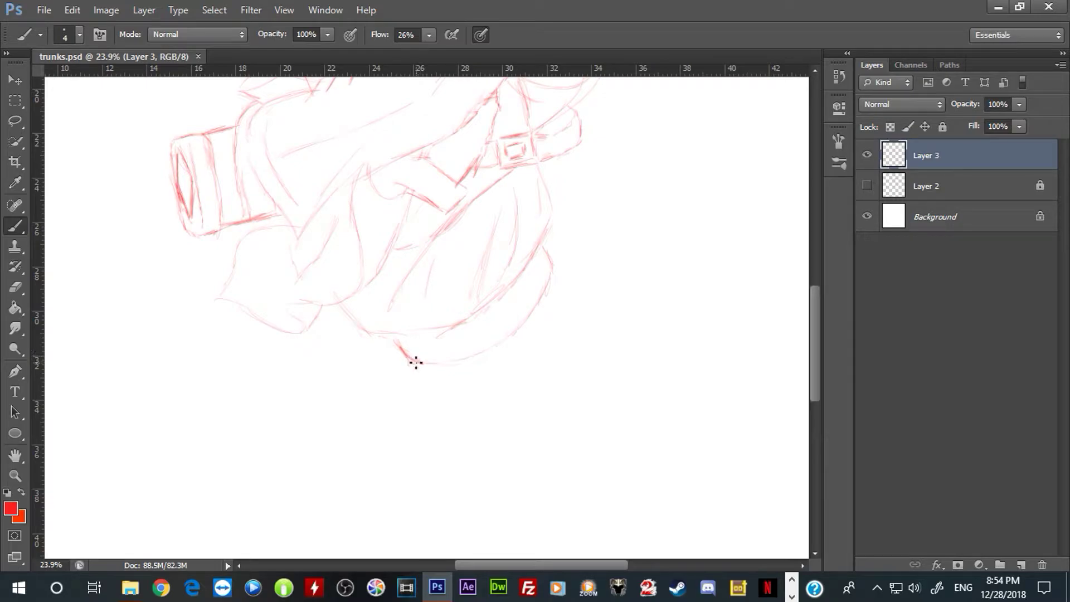
drag(420, 358, 316, 296)
mouse_move(426, 269)
mouse_down()
mouse_move(459, 283)
mouse_move(461, 374)
mouse_up()
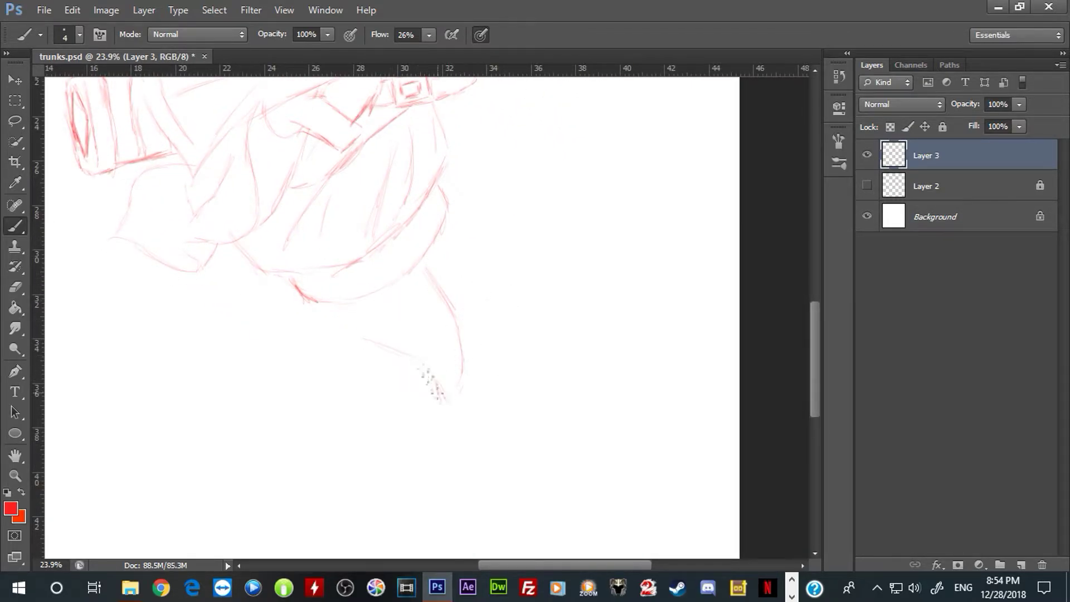
drag(301, 301, 282, 319)
drag(460, 272, 466, 283)
mouse_move(406, 285)
mouse_down()
mouse_move(429, 323)
mouse_move(407, 331)
mouse_up()
mouse_move(367, 294)
mouse_down()
mouse_move(387, 324)
mouse_move(359, 324)
mouse_up()
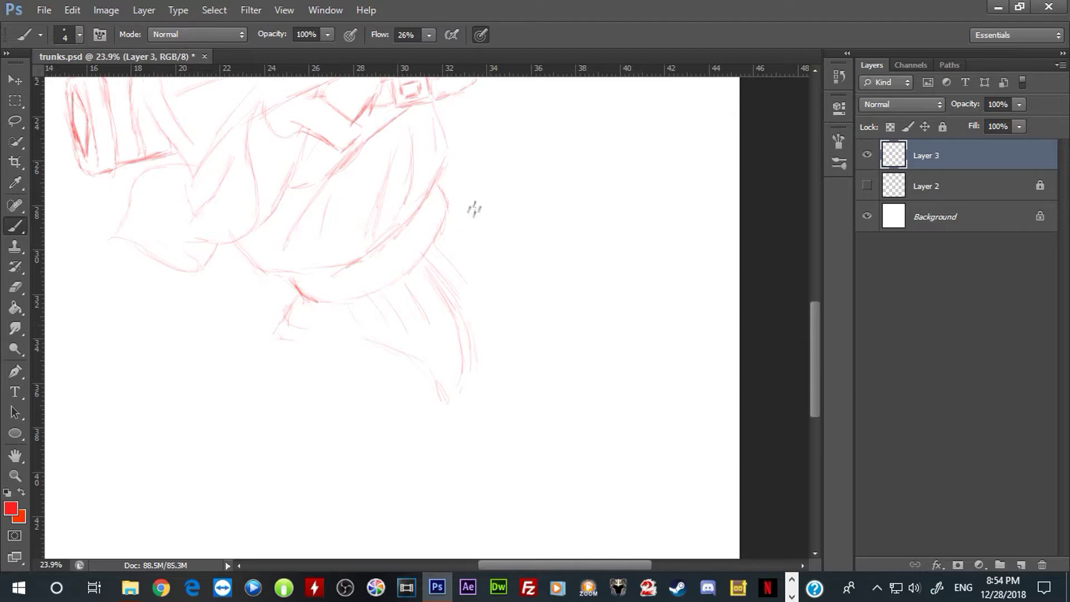
Step: Sketch a sloping hip line outward from the waistband and add a square buckle on the band
mouse_move(452, 198)
mouse_down()
mouse_move(490, 201)
mouse_move(542, 258)
mouse_up()
drag(555, 119, 608, 242)
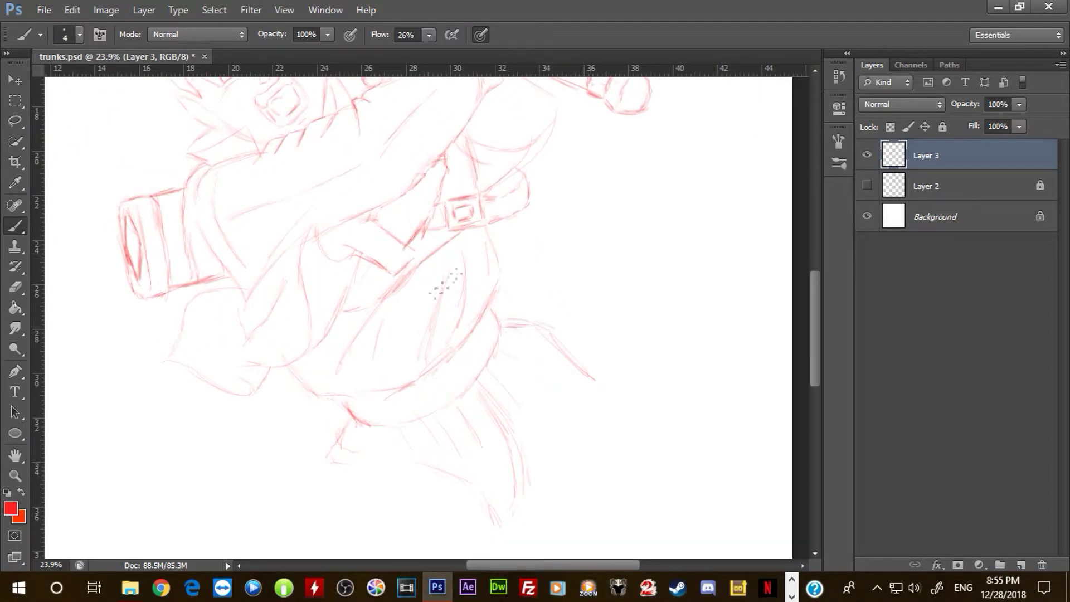
mouse_move(486, 365)
mouse_down()
mouse_move(462, 390)
mouse_move(465, 346)
mouse_up()
mouse_move(568, 259)
mouse_down()
mouse_move(571, 336)
mouse_move(607, 230)
mouse_up()
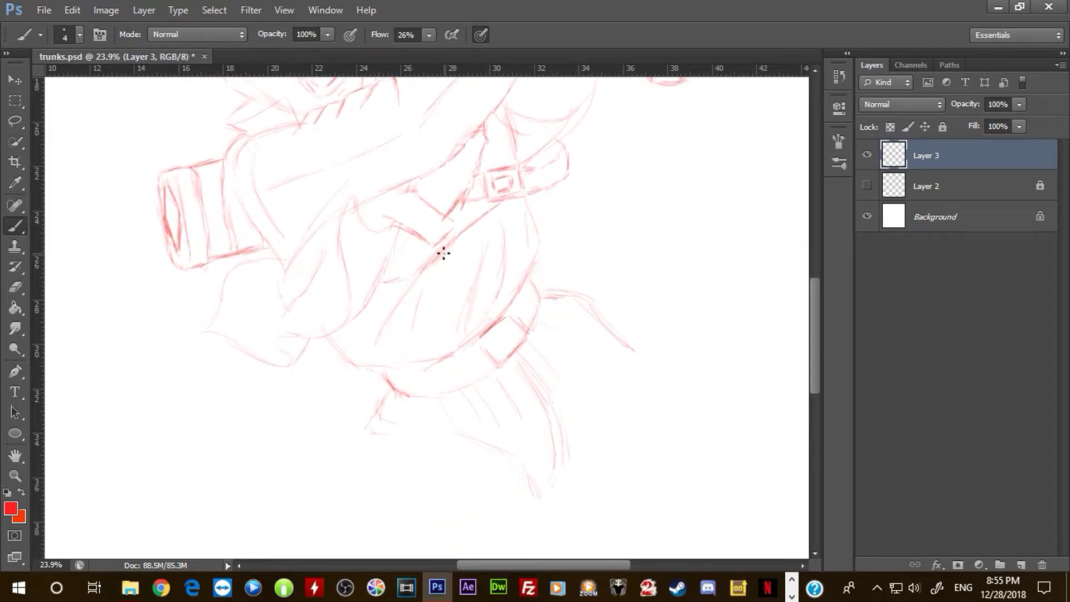
Step: Sketch the bent leg's outer contour from the waistband down to the knee
drag(422, 385, 438, 244)
drag(371, 300, 344, 343)
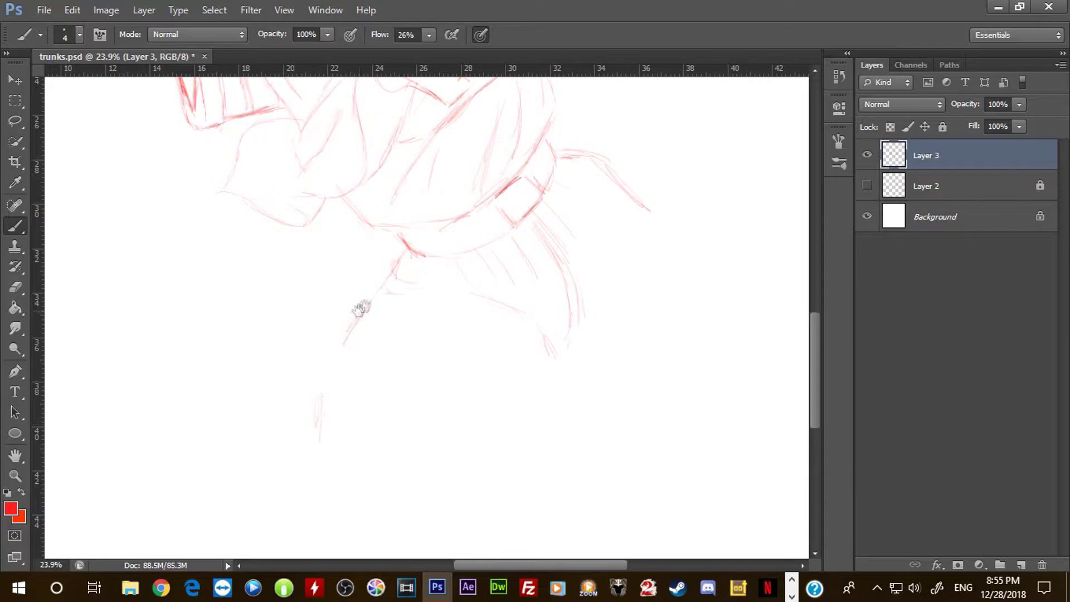
drag(401, 278, 396, 262)
drag(316, 362, 298, 441)
drag(375, 413, 373, 290)
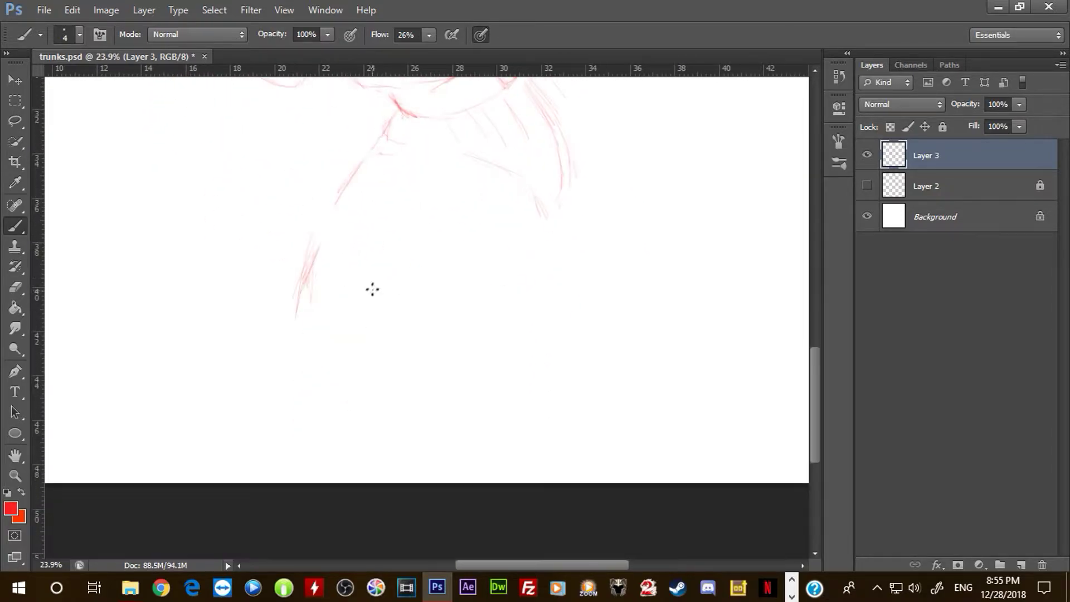
Step: Sketch fold lines behind the bent knee and close the rounded knee and lower-leg contour
drag(513, 233, 443, 308)
mouse_move(554, 215)
mouse_down()
mouse_move(518, 255)
mouse_move(446, 284)
mouse_up()
drag(544, 216, 446, 247)
mouse_move(337, 204)
mouse_down()
mouse_move(285, 273)
mouse_move(295, 326)
mouse_move(372, 376)
mouse_move(430, 338)
mouse_up()
drag(331, 377, 378, 406)
drag(380, 405, 438, 375)
drag(449, 360, 462, 315)
drag(499, 190, 519, 287)
mouse_move(436, 493)
mouse_down()
mouse_move(495, 460)
mouse_move(518, 382)
mouse_up()
Step: Sketch the foot behind the bent leg with a rounded heel and a pointed toe
key(z)
mouse_move(510, 344)
mouse_down()
mouse_move(354, 258)
mouse_move(339, 300)
mouse_up()
drag(377, 334, 401, 292)
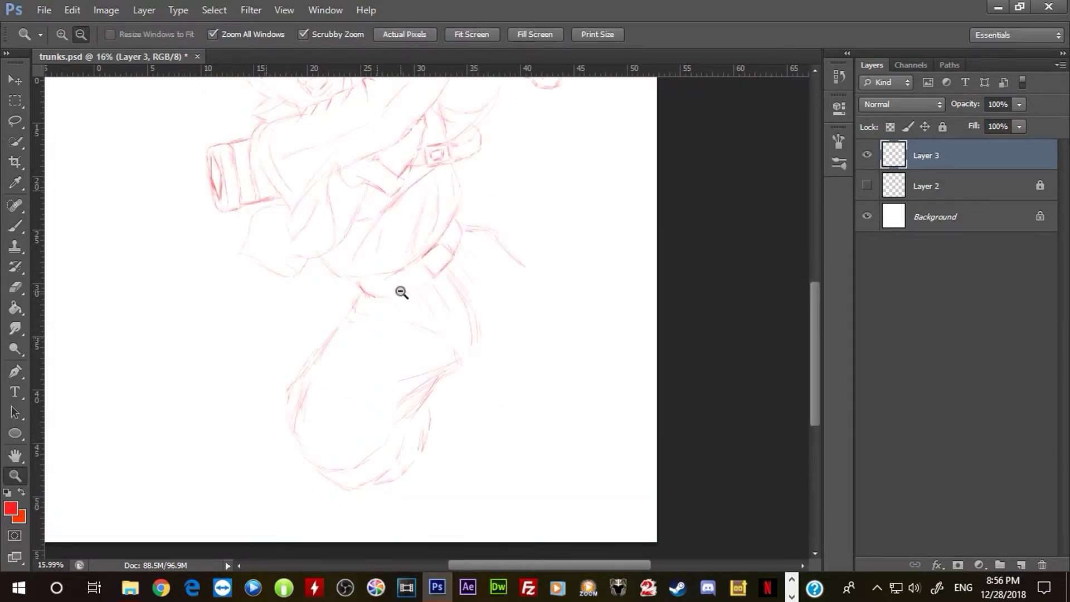
click(411, 418)
key(b)
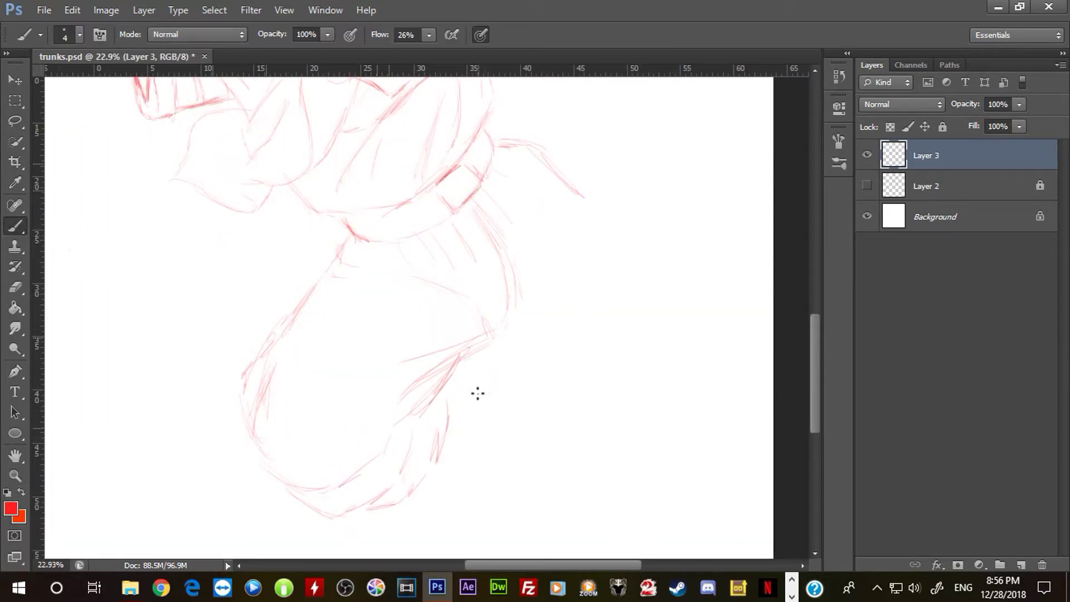
mouse_move(445, 398)
mouse_down()
mouse_move(453, 409)
mouse_move(487, 404)
mouse_move(473, 447)
mouse_up()
mouse_move(516, 398)
mouse_down()
mouse_move(512, 312)
mouse_move(514, 397)
mouse_move(496, 447)
mouse_up()
mouse_move(519, 412)
mouse_down()
mouse_move(480, 452)
mouse_move(473, 426)
mouse_move(500, 393)
mouse_move(480, 396)
mouse_move(477, 433)
mouse_move(481, 412)
mouse_move(453, 401)
mouse_up()
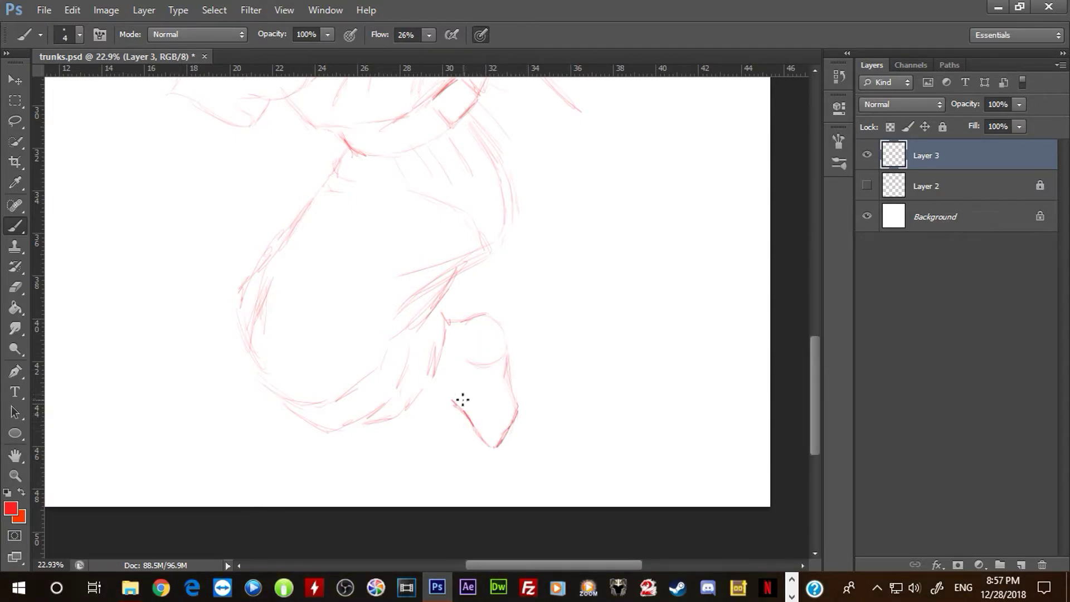
Step: Sketch the second leg's underside outward from the crotch, then erase the hip line and redraw it steeper
mouse_move(550, 254)
mouse_down()
mouse_move(479, 320)
mouse_move(586, 314)
mouse_up()
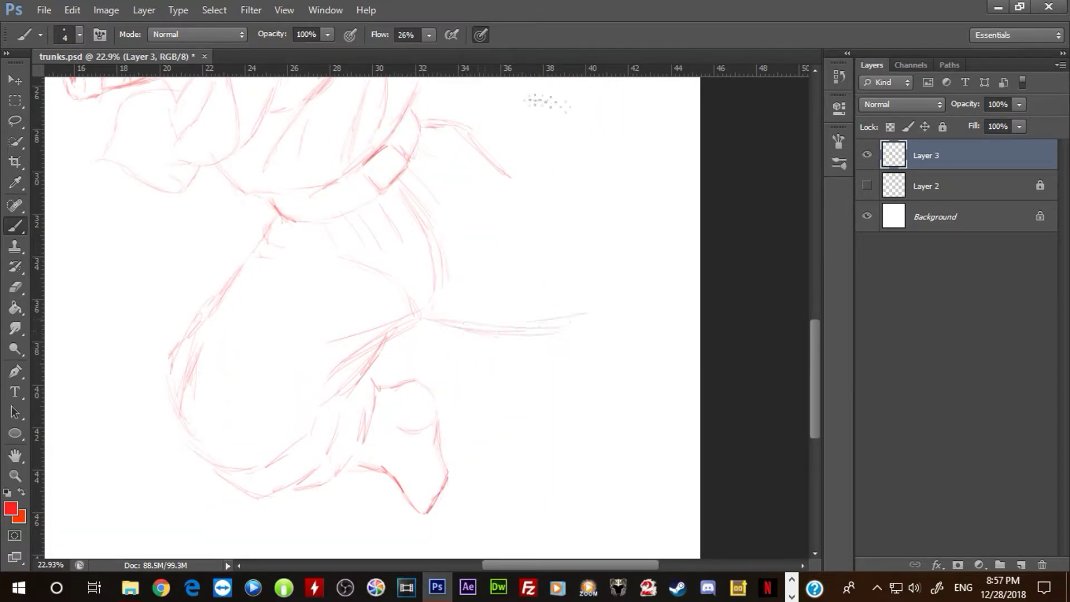
mouse_move(453, 150)
mouse_down()
mouse_move(489, 175)
mouse_move(464, 134)
mouse_up()
key(e)
key(b)
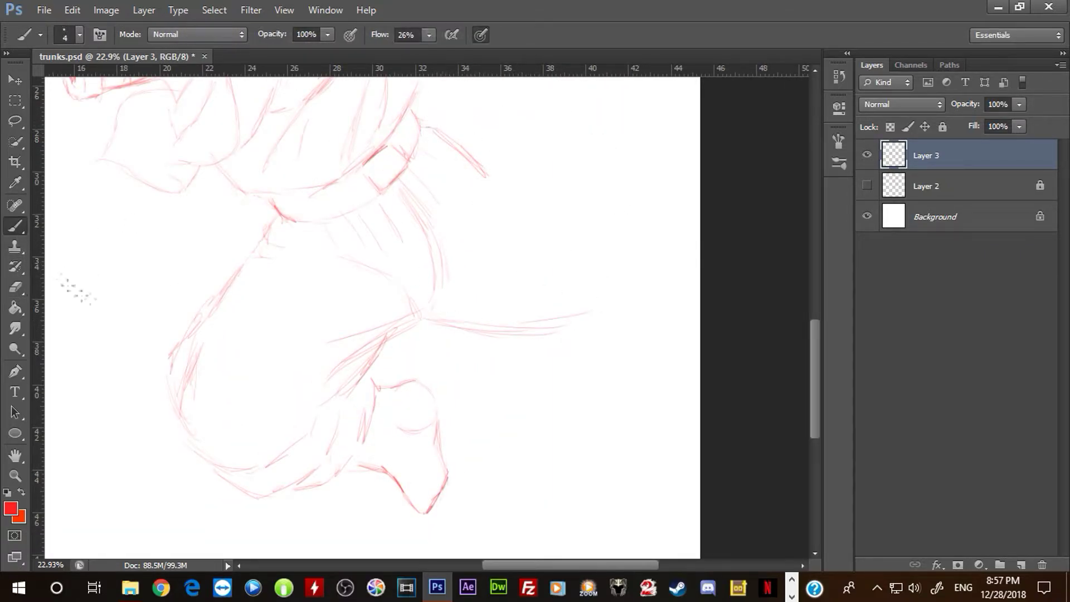
Step: Scale the whole figure sketch down and reposition it on the canvas
key(ctrl+space)
drag(342, 325, 301, 325)
click(72, 10)
click(227, 282)
drag(179, 513, 246, 418)
click(11, 83)
key(Return)
drag(560, 219, 510, 263)
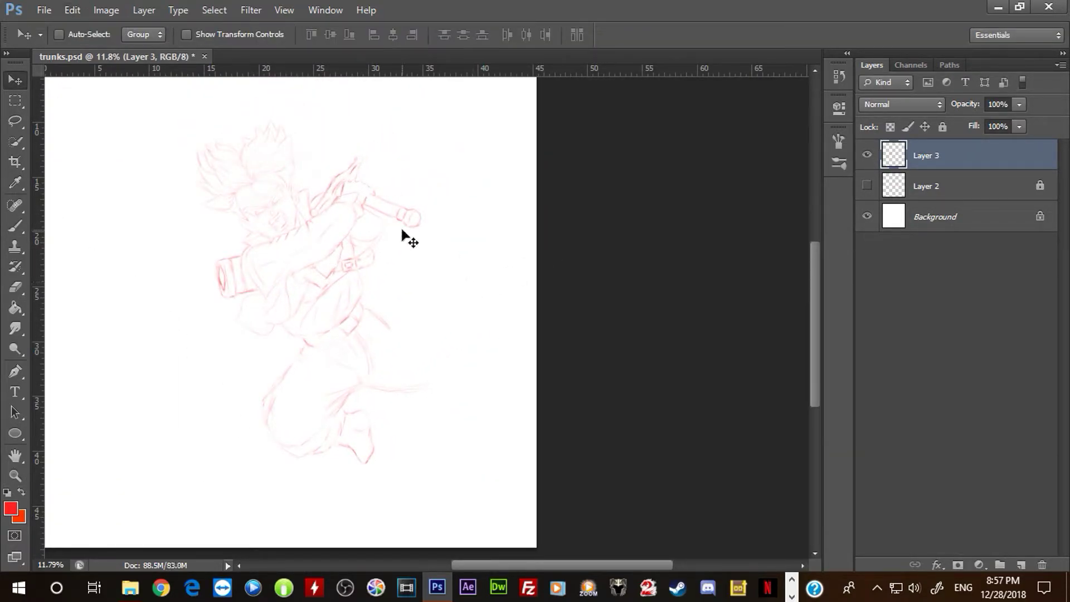
Step: Review the resized figure's lower body and save the document
key(space)
drag(339, 310, 379, 223)
key(ctrl+space)
drag(368, 223, 389, 223)
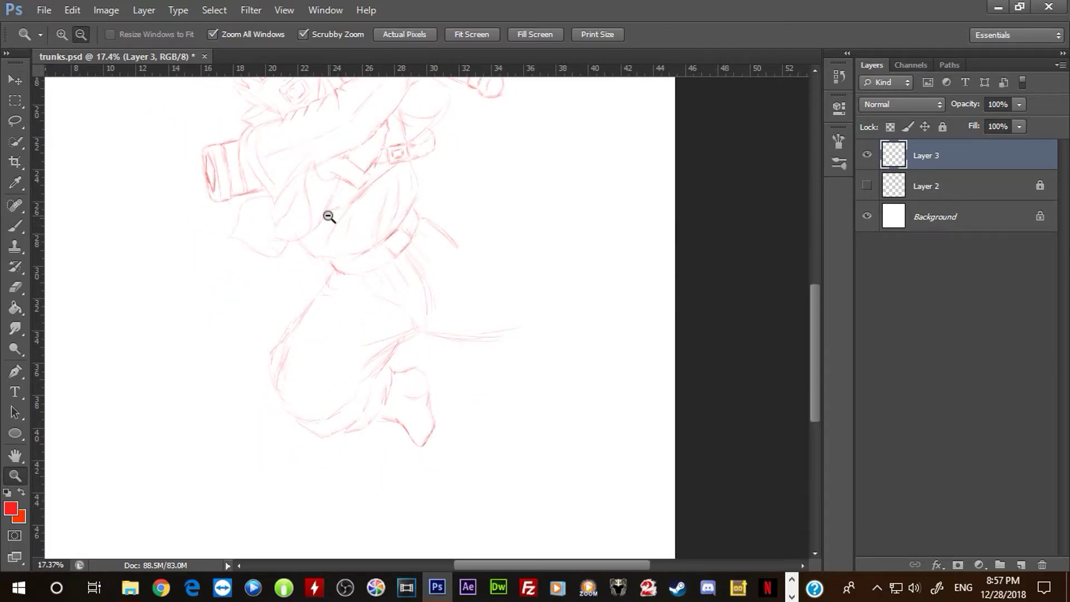
key(b)
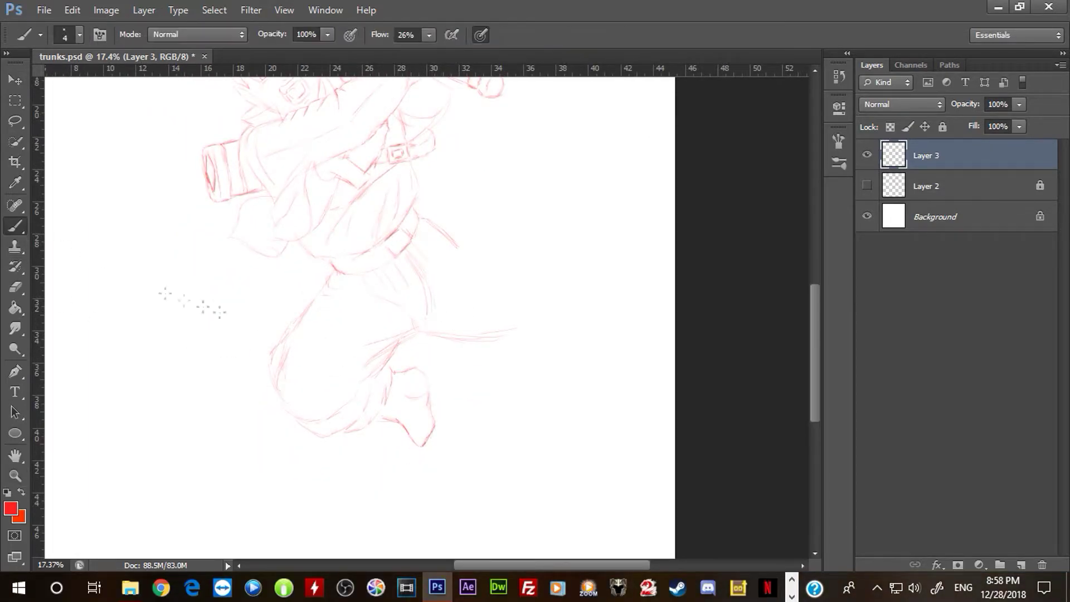
drag(287, 429, 319, 433)
key(space)
drag(470, 251, 392, 300)
key(ctrl+s)
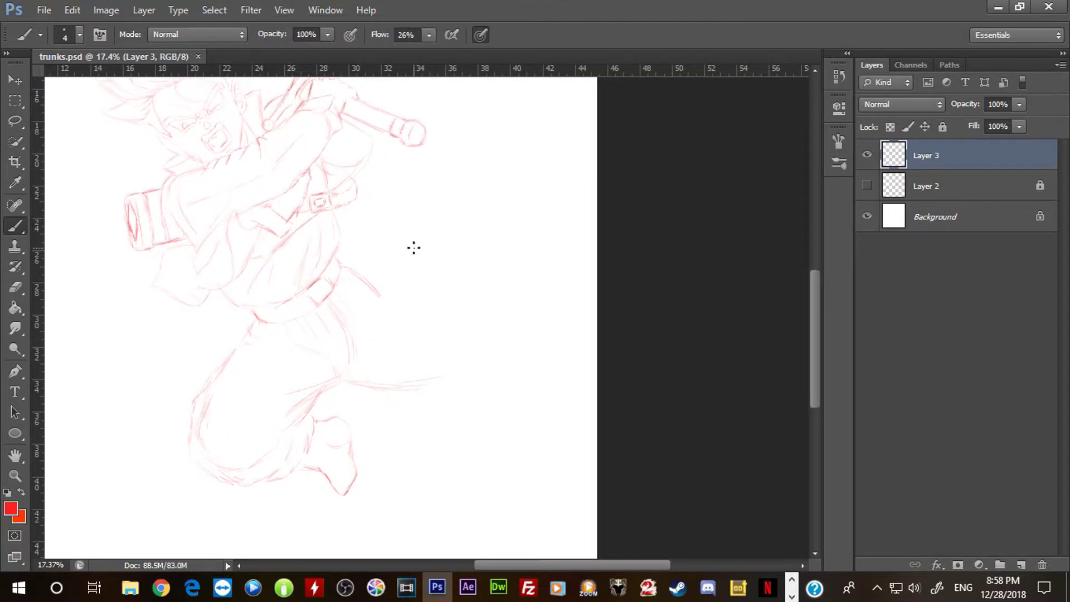
Step: Erase the leg and foot outlines below the waistband, keeping the short hip folds
drag(374, 325, 428, 350)
key(e)
mouse_move(191, 382)
mouse_down()
mouse_move(310, 502)
mouse_move(326, 397)
mouse_up()
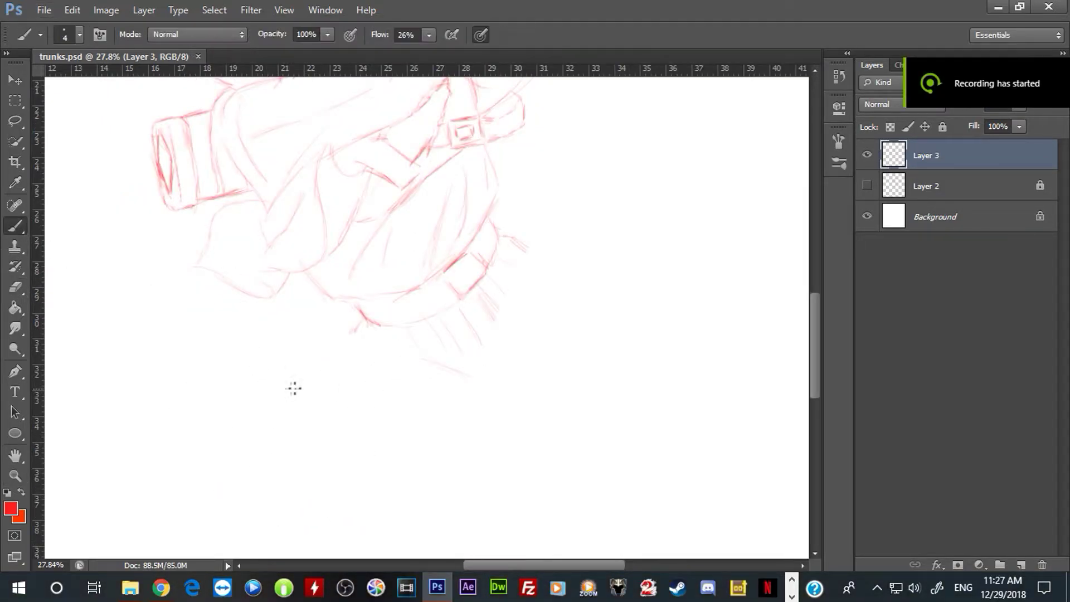
Step: Sketch overlapping straight guide strokes running diagonally down from the hips for the bent leg's thigh
drag(391, 301, 422, 187)
drag(413, 263, 351, 346)
mouse_move(329, 387)
mouse_down()
mouse_move(417, 287)
mouse_move(320, 399)
mouse_up()
drag(320, 414, 429, 265)
mouse_move(490, 275)
mouse_down()
mouse_move(431, 388)
mouse_move(488, 291)
mouse_up()
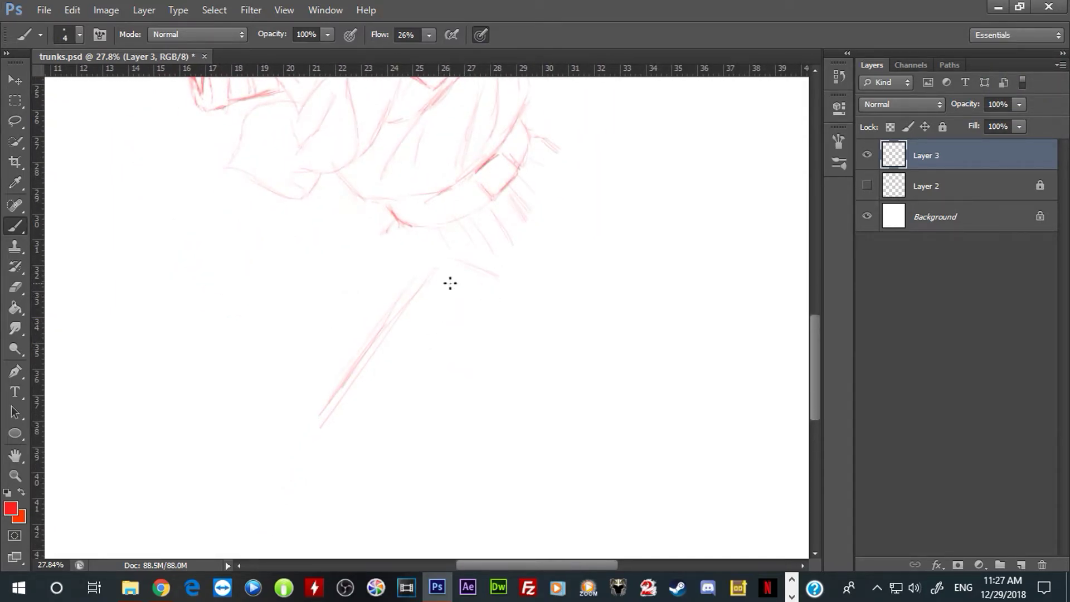
mouse_move(609, 209)
mouse_down()
mouse_move(486, 287)
mouse_move(662, 282)
mouse_move(637, 438)
mouse_up()
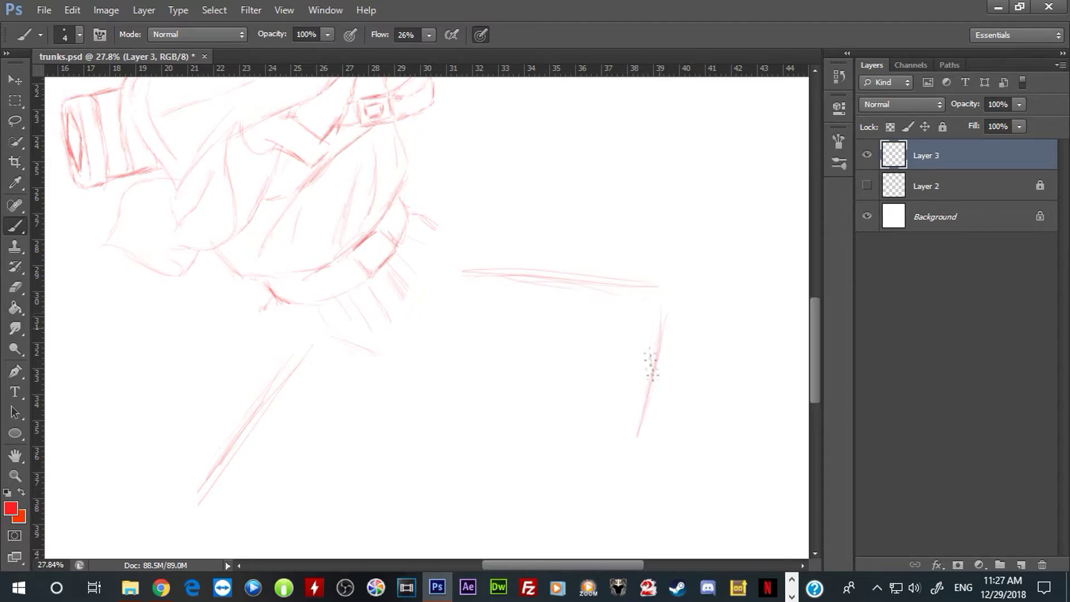
scroll(589, 266, down, 4)
scroll(588, 266, left, 2)
key(e)
drag(728, 164, 679, 310)
drag(720, 137, 535, 124)
Step: Sketch guide lines for the extended leg, with a sloping thigh and a steeper shin
click(15, 226)
drag(604, 126, 430, 222)
mouse_move(346, 232)
mouse_down()
mouse_move(490, 301)
mouse_move(569, 416)
mouse_up()
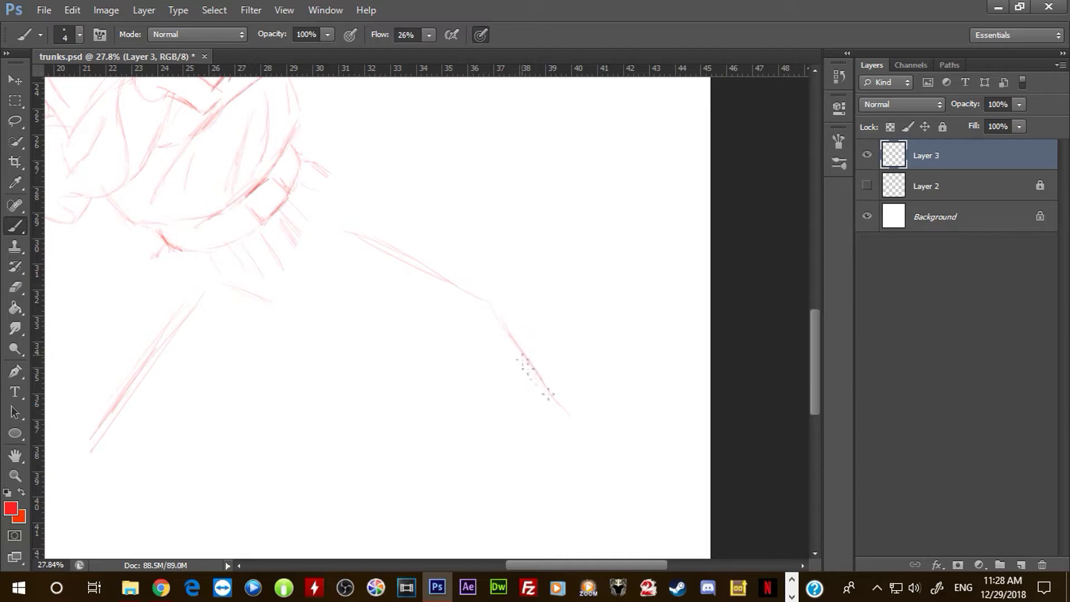
drag(457, 287, 613, 460)
Step: Scale the figure sketch down, reposition it on the canvas and save the document
key(z)
mouse_move(390, 304)
mouse_down()
mouse_move(359, 310)
mouse_move(330, 271)
mouse_up()
drag(664, 401, 781, 551)
click(72, 10)
mouse_move(127, 304)
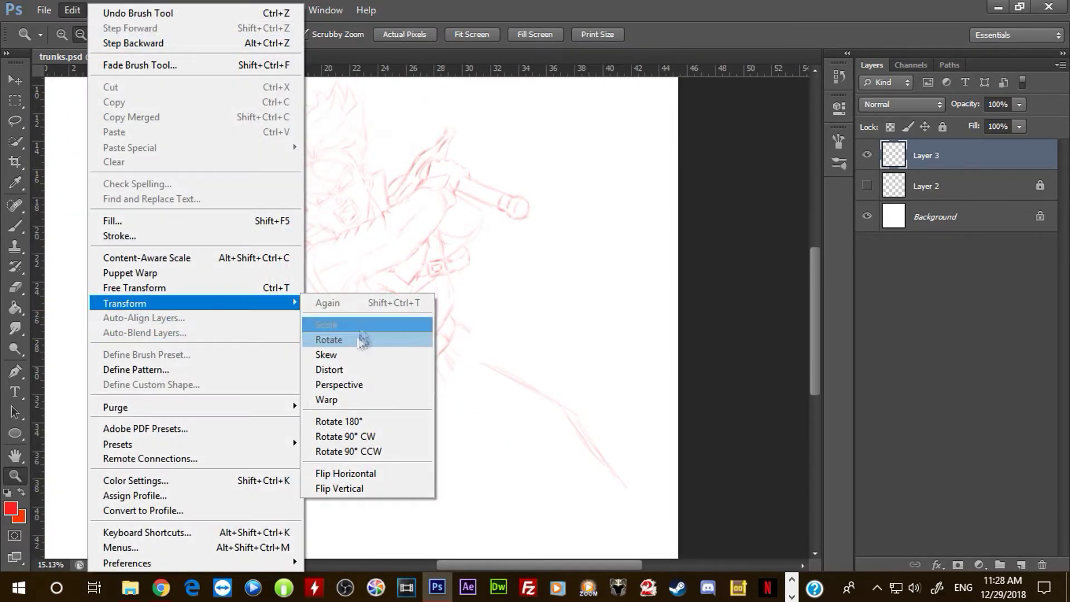
click(346, 323)
drag(241, 487, 313, 411)
drag(471, 203, 356, 235)
drag(13, 62, 13, 84)
click(15, 84)
key(Return)
key(ctrl+s)
Step: Sketch curved crease lines across the top of the bent leg's thigh toward the crotch
key(z)
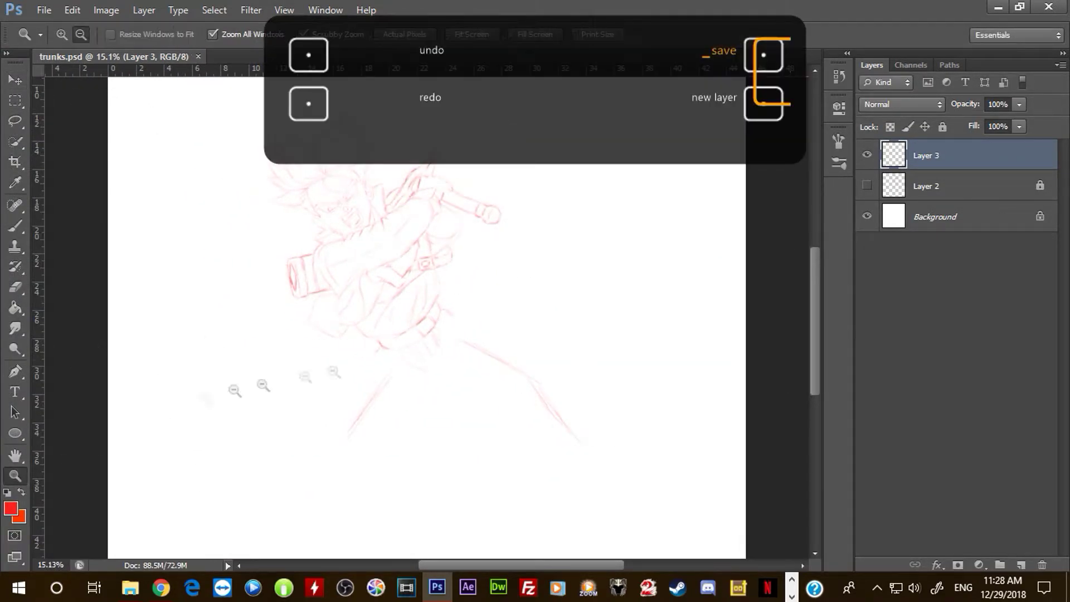
drag(454, 293, 498, 292)
click(405, 35)
click(461, 36)
drag(360, 265, 526, 346)
click(15, 226)
mouse_move(384, 254)
mouse_down()
mouse_move(380, 278)
mouse_move(490, 323)
mouse_up()
drag(417, 287, 518, 323)
drag(458, 317, 528, 347)
Step: Sketch the bent leg's outer thigh contour and curve it around the rounded knee
mouse_move(356, 324)
mouse_down()
mouse_move(317, 364)
mouse_move(317, 381)
mouse_up()
mouse_move(315, 371)
mouse_down()
mouse_move(281, 415)
mouse_move(371, 255)
mouse_up()
drag(326, 315, 318, 334)
mouse_move(319, 395)
mouse_down()
mouse_move(356, 421)
mouse_move(440, 422)
mouse_up()
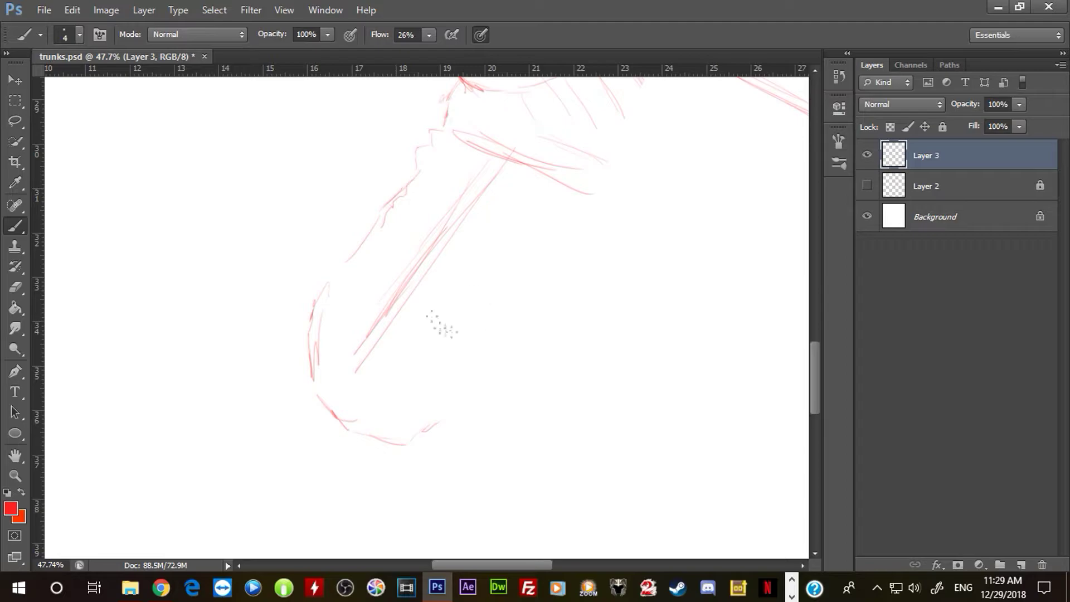
Step: Sketch long trouser folds fanning from the crotch down the inner side of the bent leg
mouse_move(596, 198)
mouse_down()
mouse_move(435, 269)
mouse_move(457, 257)
mouse_up()
drag(531, 241, 443, 289)
drag(574, 233, 423, 333)
mouse_move(601, 220)
mouse_down()
mouse_move(493, 328)
mouse_move(430, 358)
mouse_up()
drag(588, 240, 430, 392)
drag(514, 334, 453, 363)
Step: Sketch the crotch curve and hip crease, then outline the extended thigh's underside and strengthen its knee and shin guides
drag(687, 163, 544, 293)
drag(455, 328, 503, 314)
drag(475, 190, 519, 295)
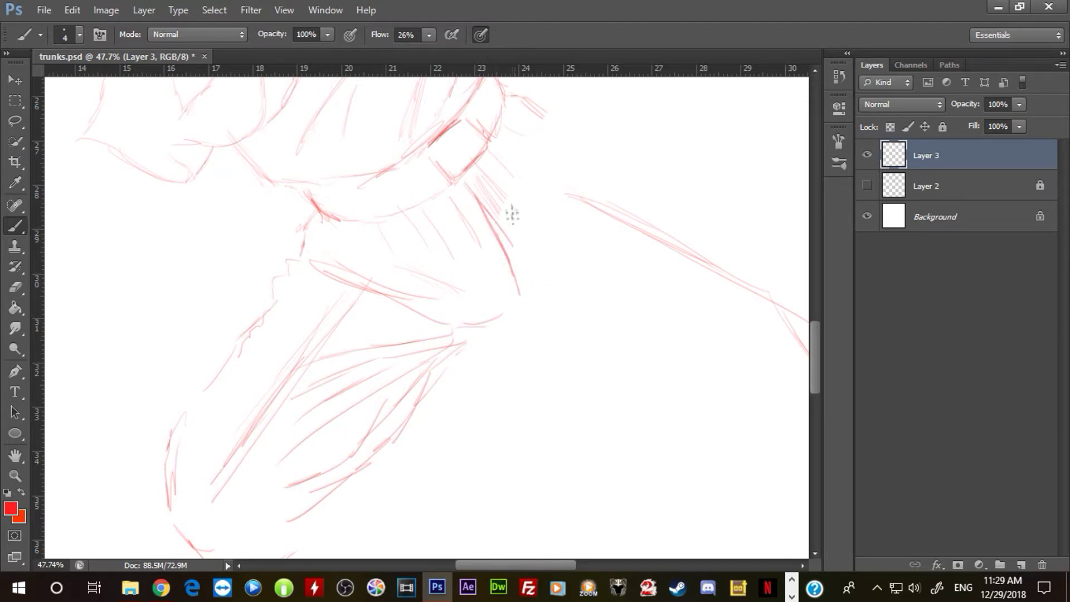
mouse_move(484, 350)
mouse_down()
mouse_move(516, 303)
mouse_move(591, 309)
mouse_up()
drag(550, 299, 622, 312)
drag(590, 176, 554, 195)
drag(560, 144, 507, 194)
drag(444, 163, 497, 189)
drag(497, 181, 585, 255)
scroll(514, 151, down, 3)
drag(547, 250, 690, 272)
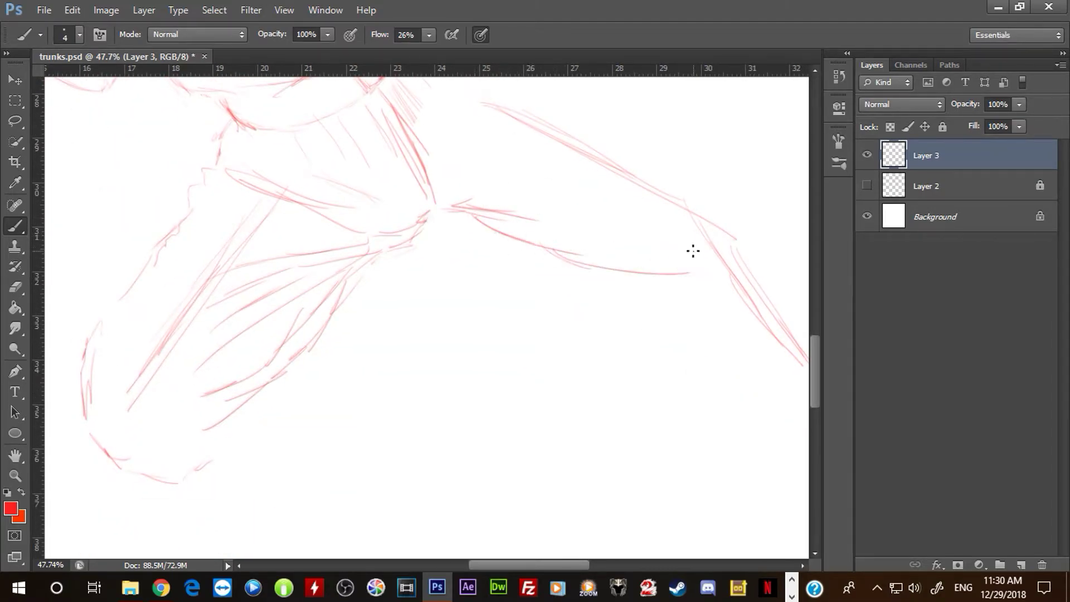
Step: Sketch radiating folds behind the bent knee and complete the leg's lower contour around the tucked calf
drag(312, 299, 388, 227)
mouse_move(290, 403)
mouse_down()
mouse_move(351, 388)
mouse_move(401, 345)
mouse_move(414, 314)
mouse_up()
drag(385, 278, 405, 290)
drag(328, 338, 312, 354)
mouse_move(339, 313)
mouse_down()
mouse_move(296, 374)
mouse_move(336, 357)
mouse_up()
mouse_move(341, 315)
mouse_down()
mouse_move(351, 341)
mouse_move(369, 325)
mouse_up()
mouse_move(268, 406)
mouse_down()
mouse_move(343, 402)
mouse_move(410, 345)
mouse_up()
mouse_move(368, 393)
mouse_down()
mouse_move(415, 347)
mouse_move(426, 366)
mouse_move(462, 321)
mouse_up()
Step: Outline the extended leg's upper thigh, rounded knee and underside, adding calf folds and a cuff at the shin's end
drag(409, 254, 446, 268)
mouse_move(624, 272)
mouse_down()
mouse_move(573, 373)
mouse_move(529, 373)
mouse_up()
mouse_move(568, 215)
mouse_down()
mouse_move(518, 345)
mouse_move(509, 338)
mouse_up()
drag(518, 432, 480, 428)
click(15, 226)
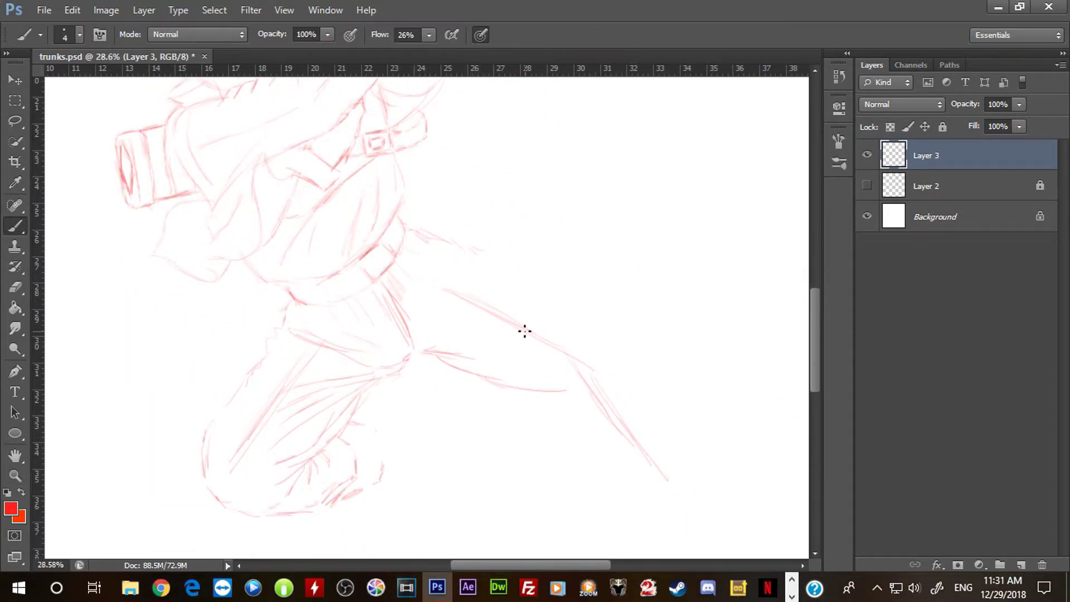
mouse_move(513, 387)
mouse_down()
mouse_move(594, 409)
mouse_move(600, 456)
mouse_move(636, 458)
mouse_up()
mouse_move(504, 259)
mouse_down()
mouse_move(598, 287)
mouse_move(611, 318)
mouse_up()
drag(652, 372, 626, 414)
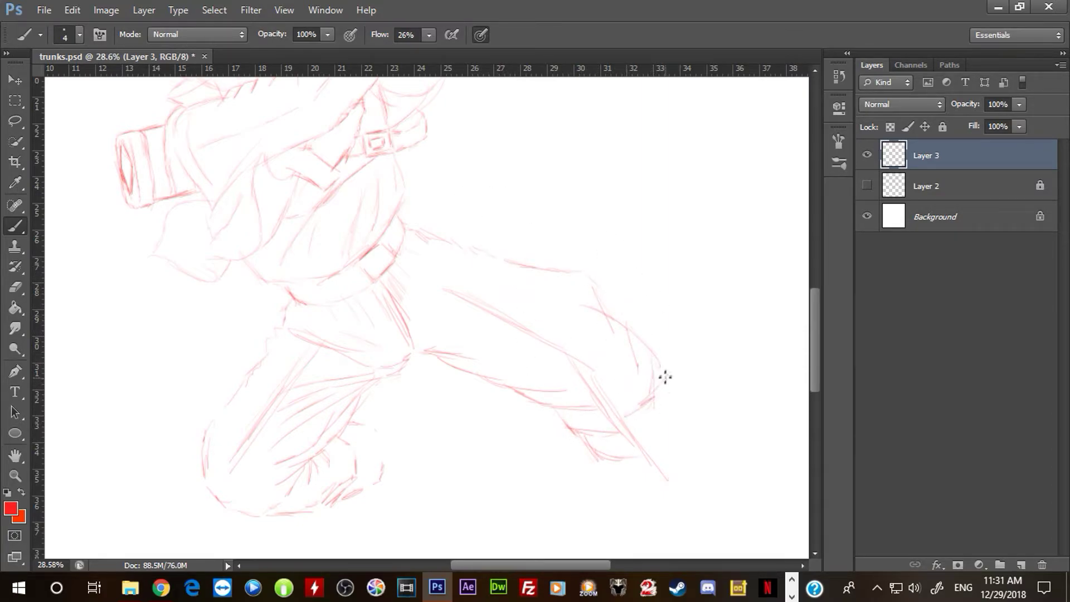
mouse_move(693, 398)
mouse_down()
mouse_move(678, 452)
mouse_move(626, 478)
mouse_move(607, 466)
mouse_move(681, 490)
mouse_move(685, 480)
mouse_up()
Step: Reinforce the bent leg's rounded knee and lower contour with a wider outline
drag(392, 403, 517, 284)
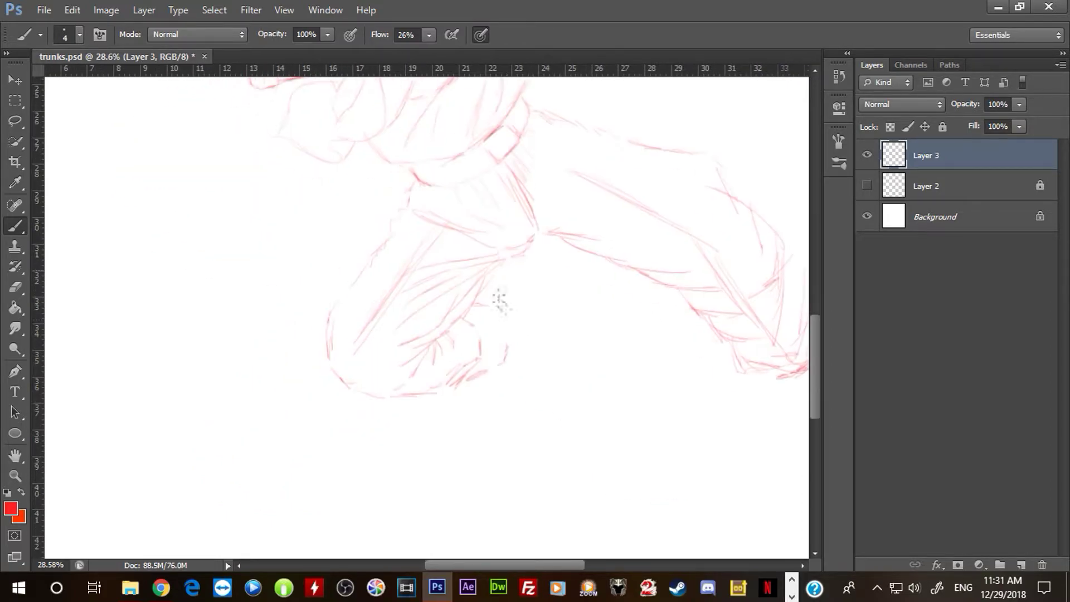
mouse_move(334, 304)
mouse_down()
mouse_move(329, 359)
mouse_move(354, 402)
mouse_move(447, 352)
mouse_move(456, 360)
mouse_up()
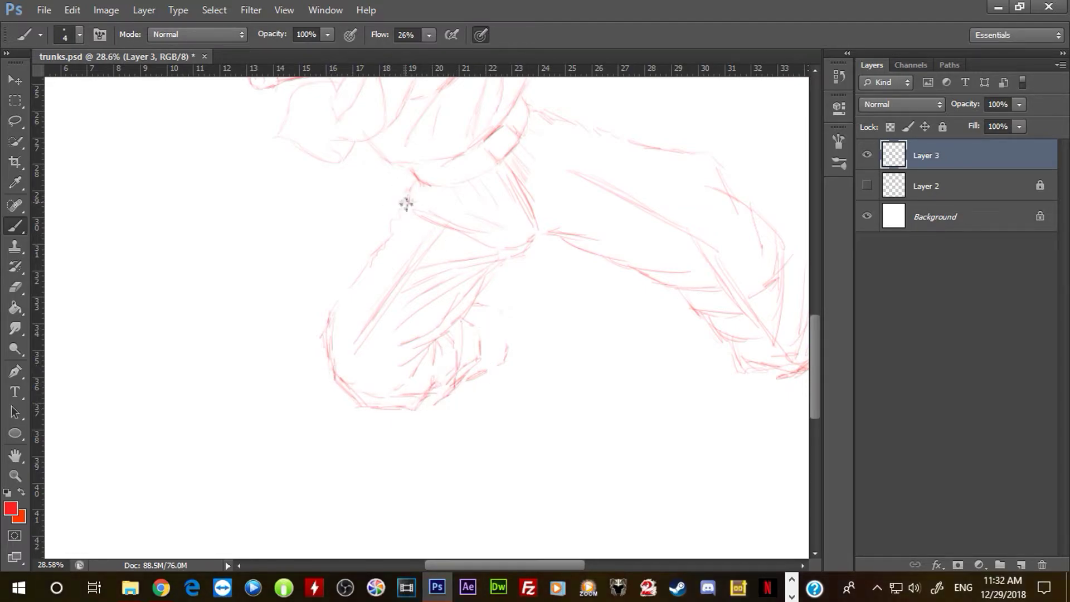
Step: Add a crotch fold along the extended thigh, then erase the straight guide lines inside both legs with a size 34 eraser
scroll(318, 334, up, 3)
scroll(318, 334, right, 3)
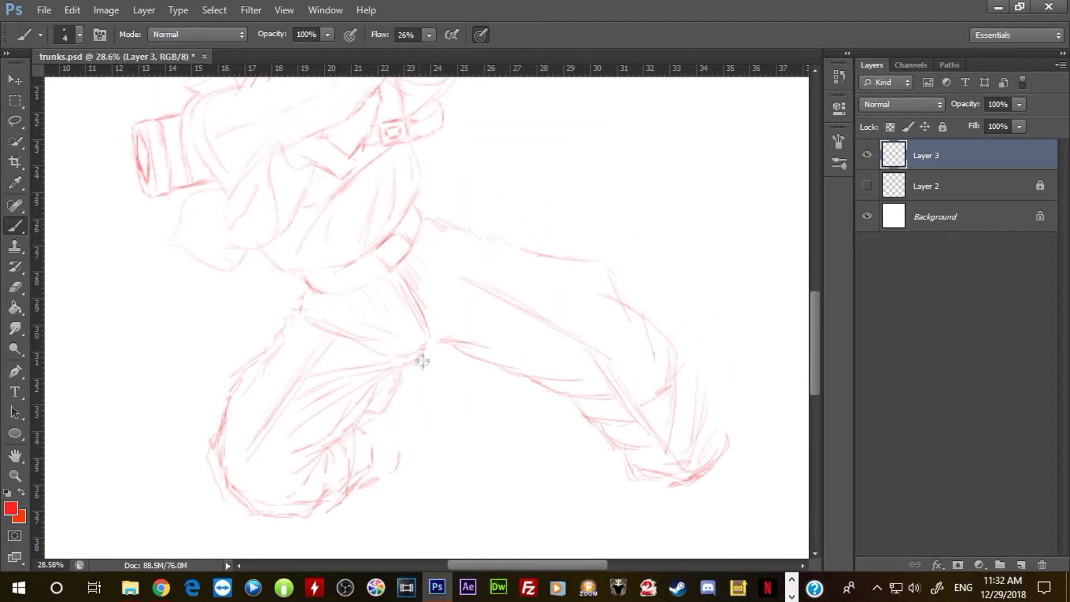
drag(435, 338, 558, 346)
key(e)
right_click(320, 348)
text(34)
key(Return)
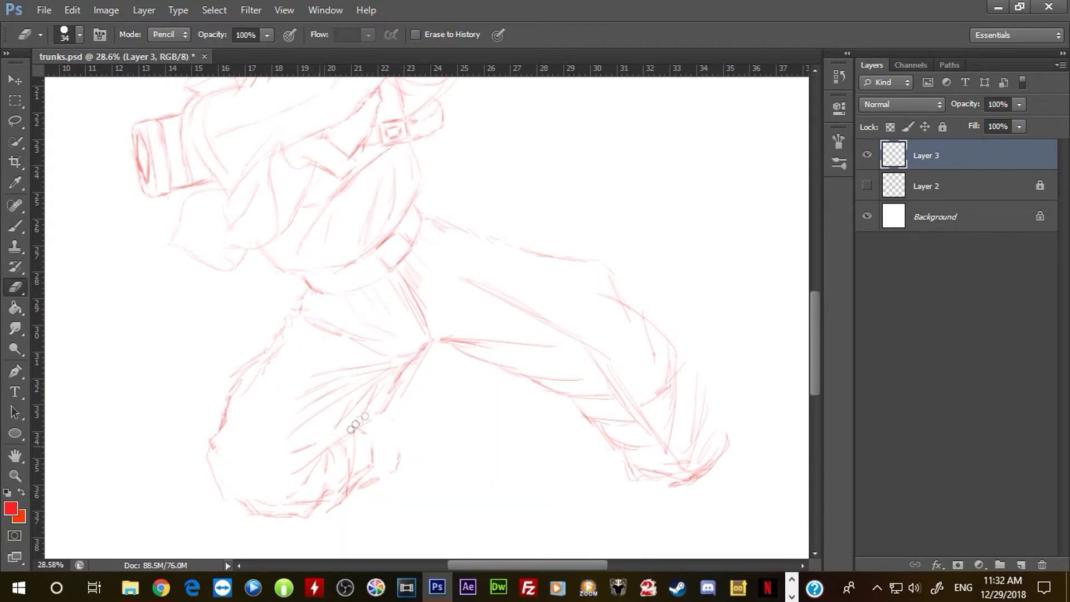
mouse_move(536, 315)
mouse_down()
mouse_move(462, 273)
mouse_move(605, 347)
mouse_move(641, 407)
mouse_up()
drag(685, 362, 694, 374)
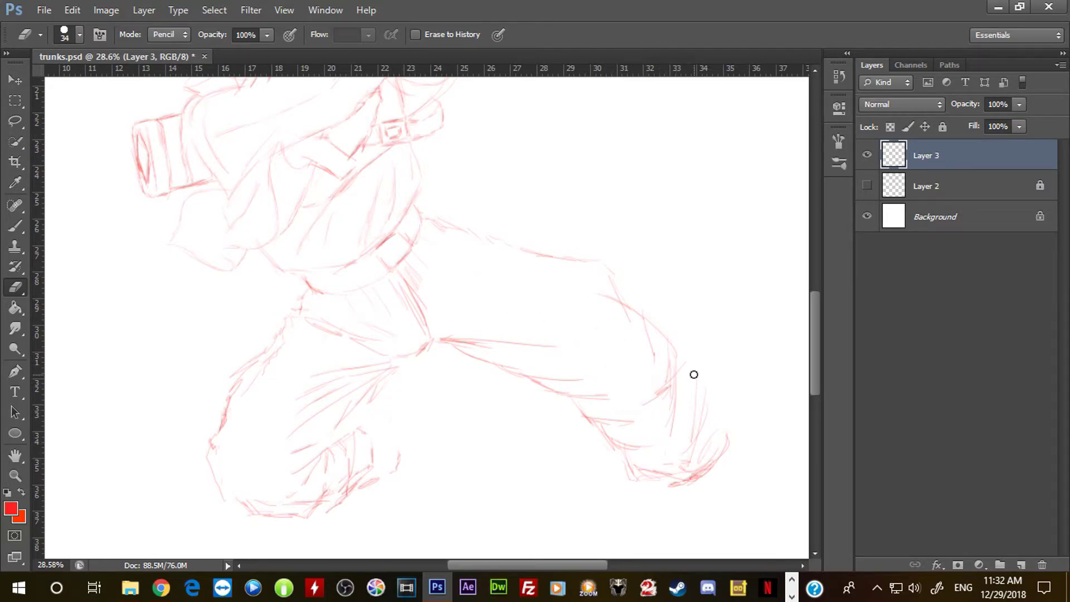
Step: Darken the folds running from the crotch to the bent knee and add short creases below the belt and at the hip
key(b)
drag(311, 461, 282, 480)
mouse_move(365, 424)
mouse_down()
mouse_move(427, 349)
mouse_move(337, 420)
mouse_move(424, 346)
mouse_up()
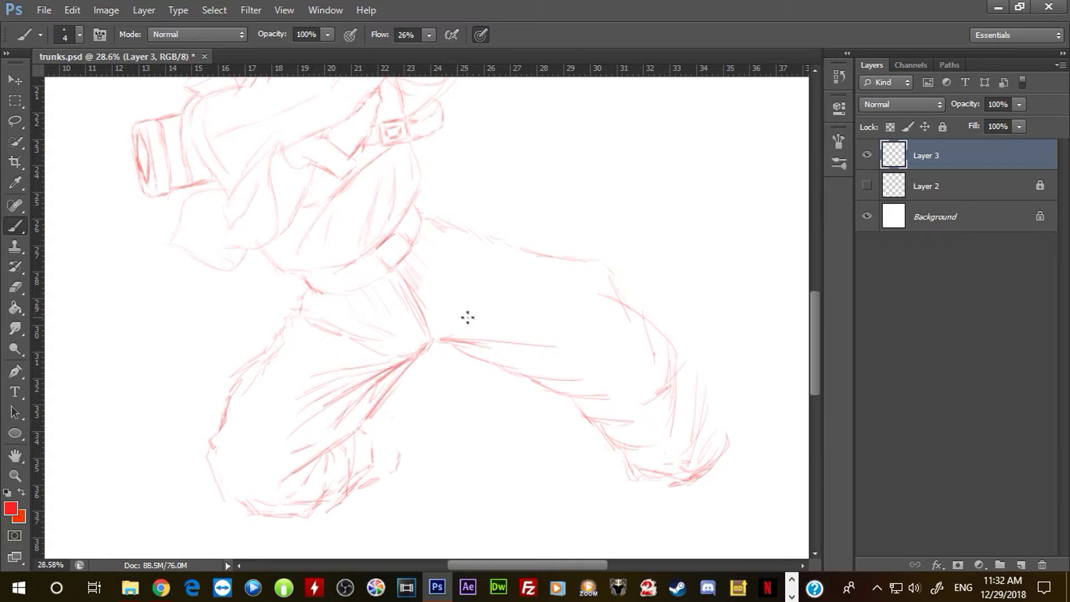
drag(415, 279, 434, 308)
drag(421, 241, 432, 247)
drag(424, 230, 433, 233)
mouse_move(424, 220)
mouse_down()
mouse_move(437, 222)
mouse_move(427, 207)
mouse_up()
drag(437, 215, 471, 233)
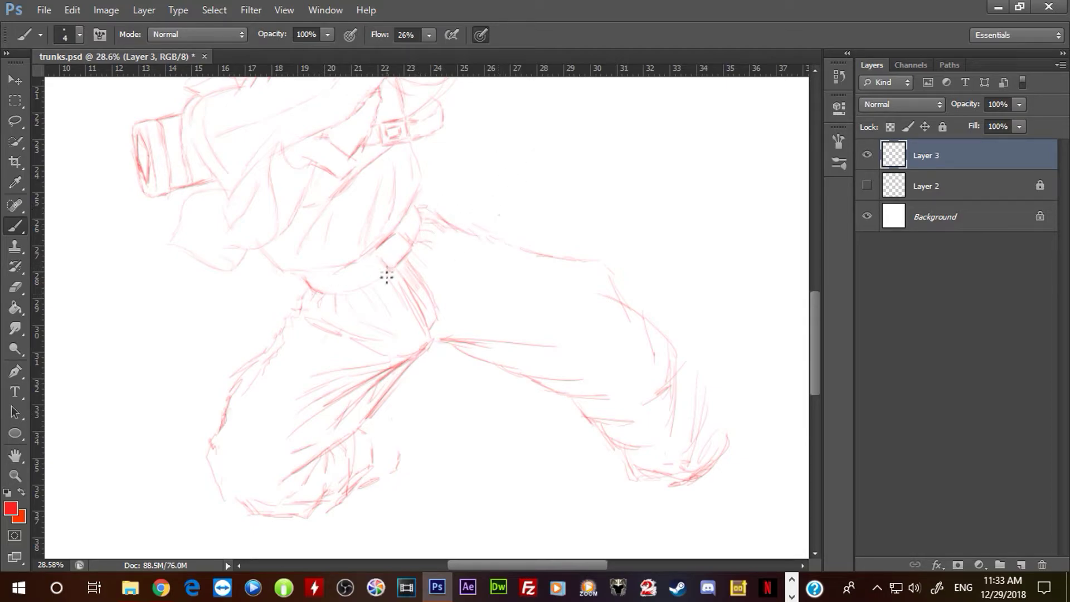
Step: Strengthen the extended leg's knee and shin contour, and sketch curved folds fanning from the crotch across its thigh
drag(650, 343, 479, 198)
drag(557, 295, 555, 250)
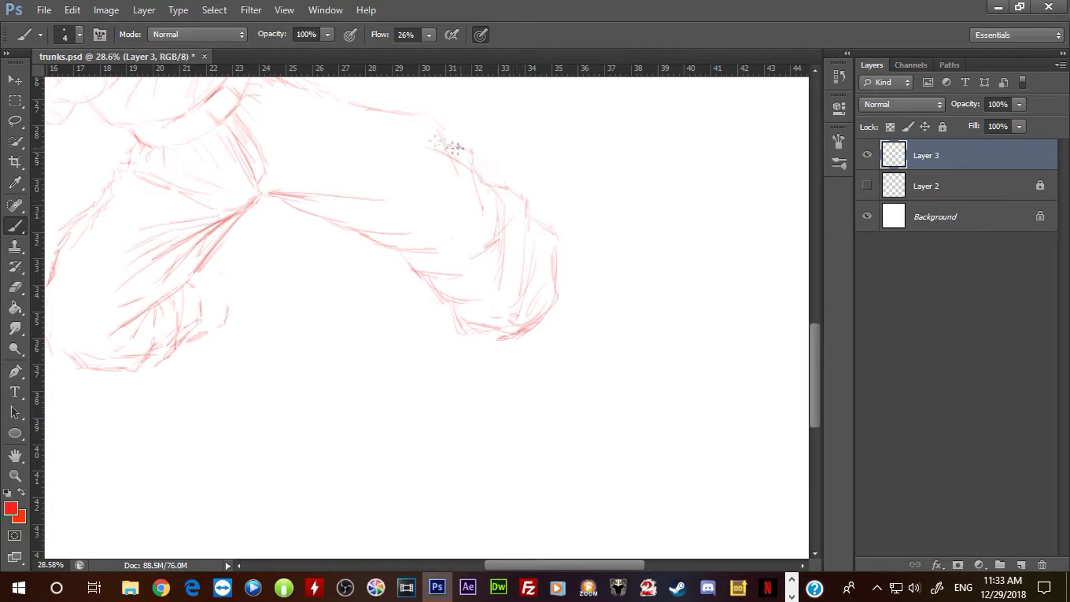
drag(464, 151, 591, 249)
drag(621, 384, 579, 303)
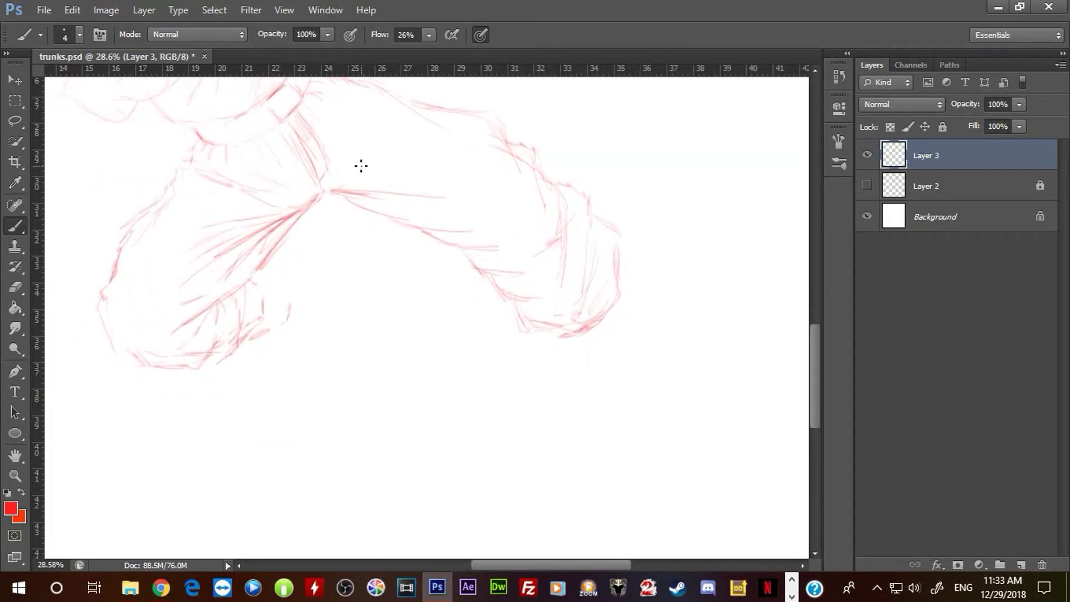
drag(329, 191, 422, 175)
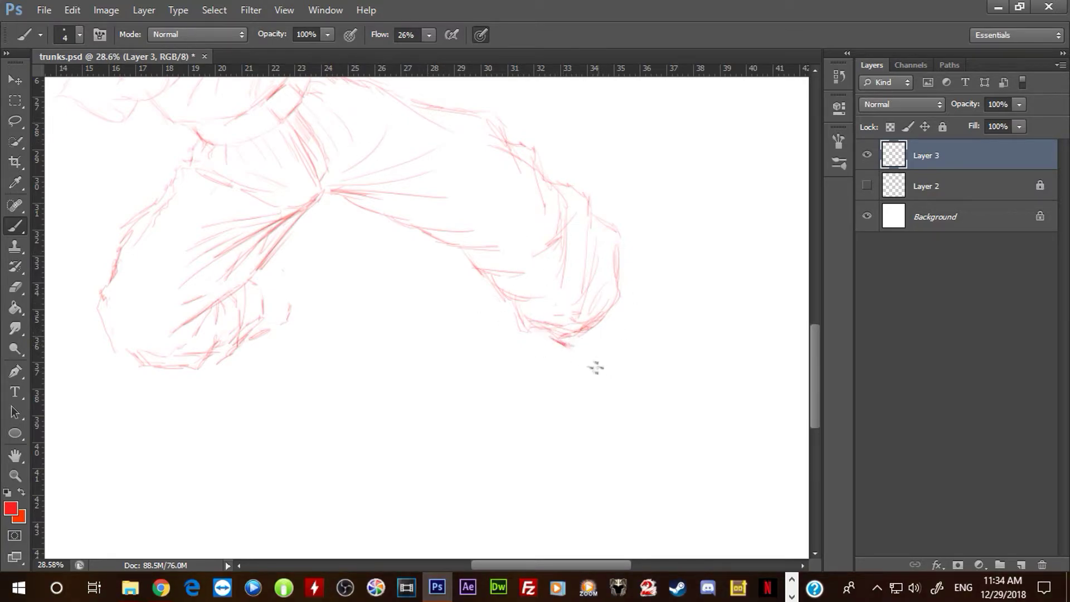
Step: Sketch the extended leg's boot below the trouser cuff, with a curved ankle line and a pointed toe
drag(627, 372, 646, 350)
drag(627, 291, 675, 350)
mouse_move(609, 382)
mouse_down()
mouse_move(653, 426)
mouse_move(713, 436)
mouse_up()
drag(701, 385, 709, 435)
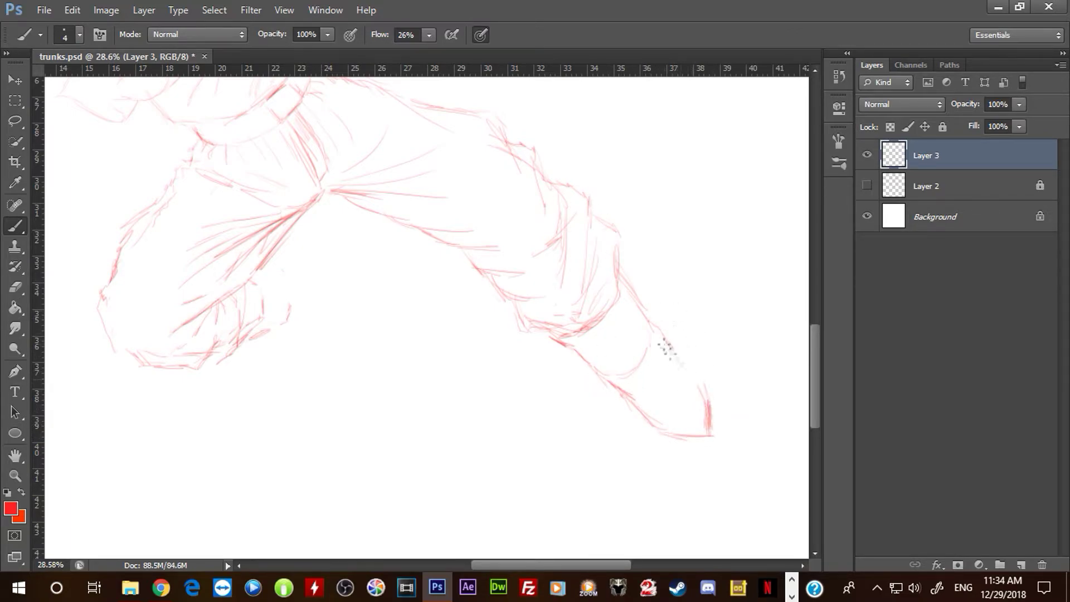
Step: Sketch the bent leg's rounded trouser cuff and the foot behind it, and extend the contour around the lowered knee
mouse_move(241, 349)
mouse_down()
mouse_move(275, 332)
mouse_move(286, 268)
mouse_up()
mouse_move(293, 320)
mouse_down()
mouse_move(309, 303)
mouse_move(310, 336)
mouse_up()
drag(306, 337, 353, 357)
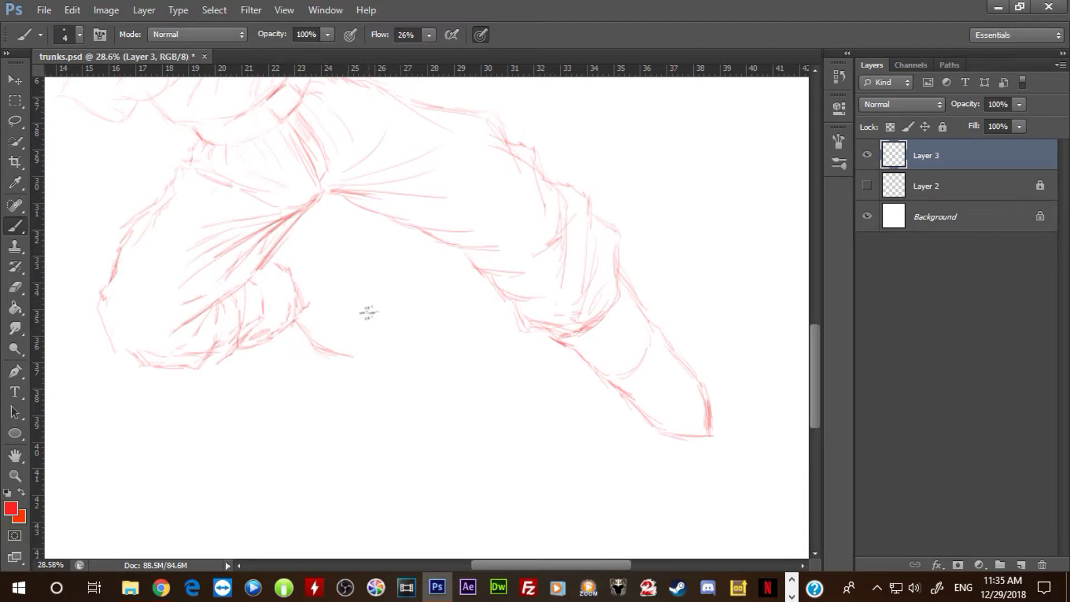
mouse_move(312, 343)
mouse_down()
mouse_move(357, 359)
mouse_move(360, 320)
mouse_move(369, 317)
mouse_move(355, 312)
mouse_move(341, 247)
mouse_move(310, 239)
mouse_up()
mouse_move(262, 273)
mouse_down()
mouse_move(261, 326)
mouse_move(231, 359)
mouse_up()
drag(128, 371, 190, 395)
drag(98, 332, 132, 372)
key(space)
drag(281, 280, 338, 368)
key(alt+space)
mouse_move(409, 368)
mouse_down()
mouse_move(384, 372)
mouse_move(373, 467)
mouse_up()
Step: Layer more fold strokes from the crotch across both thighs and reinforce the bent leg's outer contour
scroll(419, 384, up, 3)
key(b)
drag(475, 349, 615, 336)
drag(504, 326, 624, 308)
drag(499, 307, 612, 280)
drag(480, 335, 391, 438)
mouse_move(332, 347)
mouse_down()
mouse_move(468, 345)
mouse_move(392, 322)
mouse_move(461, 351)
mouse_up()
drag(386, 316, 336, 305)
drag(243, 420, 310, 382)
drag(237, 445, 316, 350)
drag(235, 426, 226, 535)
Step: Erase the stray strokes inside the bent leg and around its cuff and boot
scroll(234, 446, down, 4)
key(e)
mouse_move(276, 432)
mouse_down()
mouse_move(349, 440)
mouse_move(413, 388)
mouse_up()
drag(475, 344, 464, 370)
drag(449, 324, 460, 368)
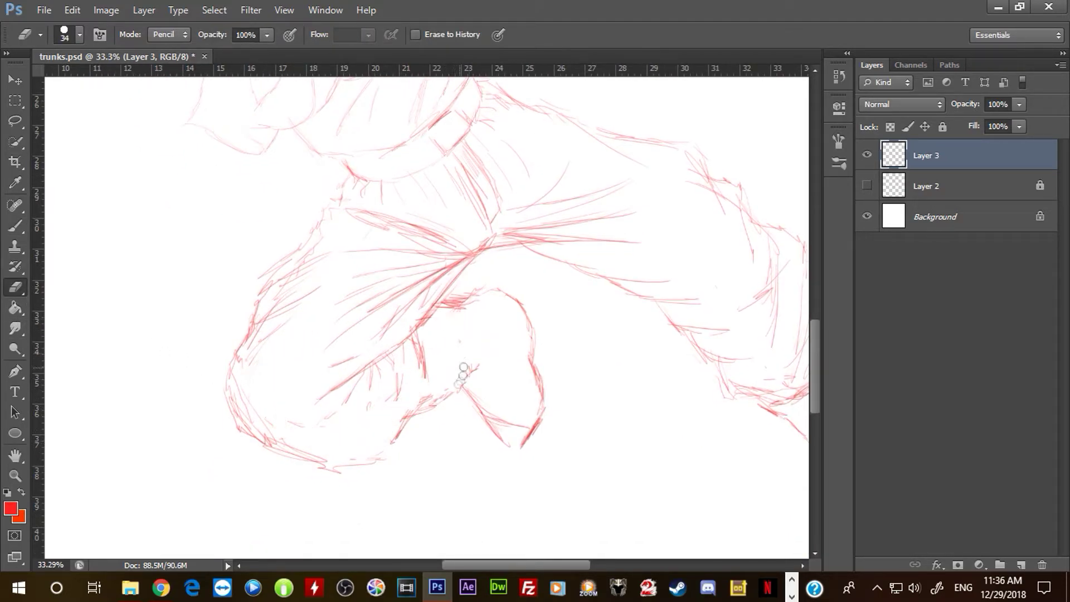
drag(528, 425, 491, 417)
Step: Detail the waist belt with an inner buckle frame and darker edges, and add folds to the shirt above it
key(space)
drag(532, 378, 432, 446)
key(b)
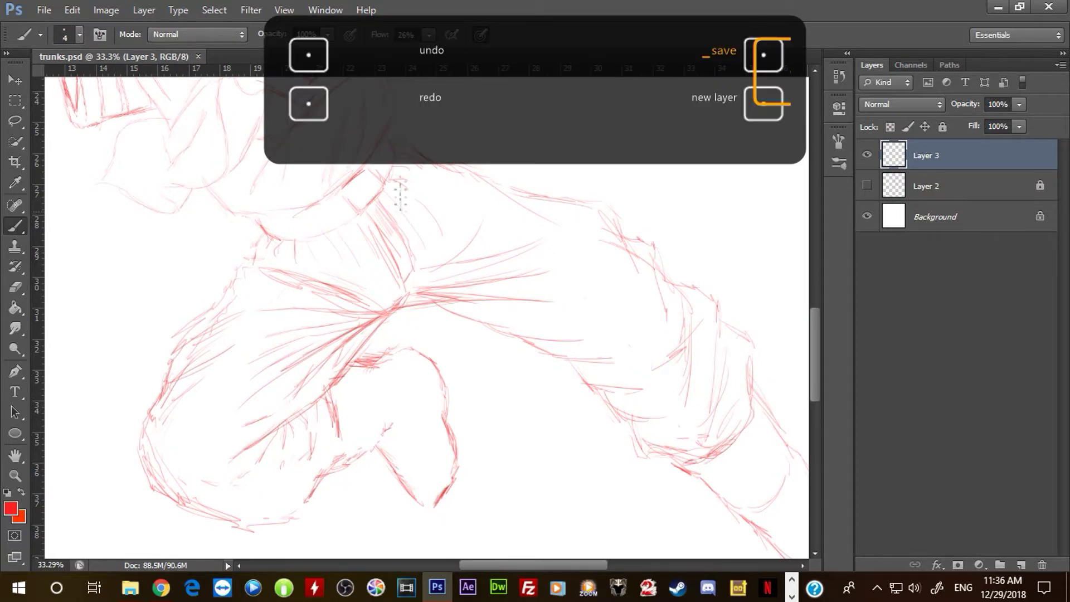
mouse_move(344, 188)
mouse_down()
mouse_move(368, 166)
mouse_move(382, 179)
mouse_move(359, 211)
mouse_move(339, 195)
mouse_up()
key(ctrl+z)
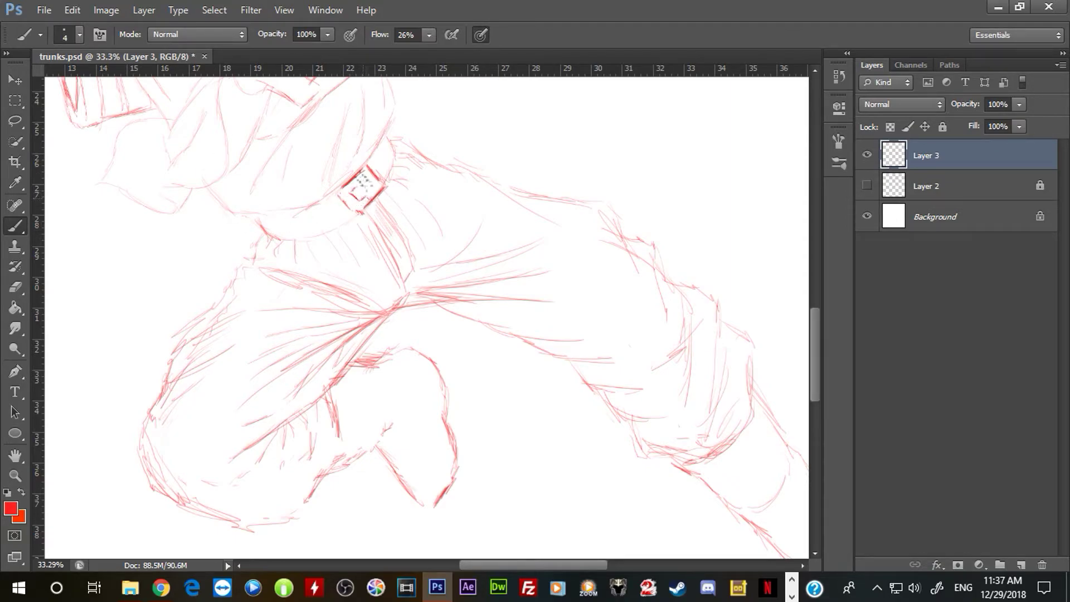
drag(334, 199, 350, 215)
mouse_move(368, 166)
mouse_down()
mouse_move(391, 179)
mouse_move(394, 144)
mouse_up()
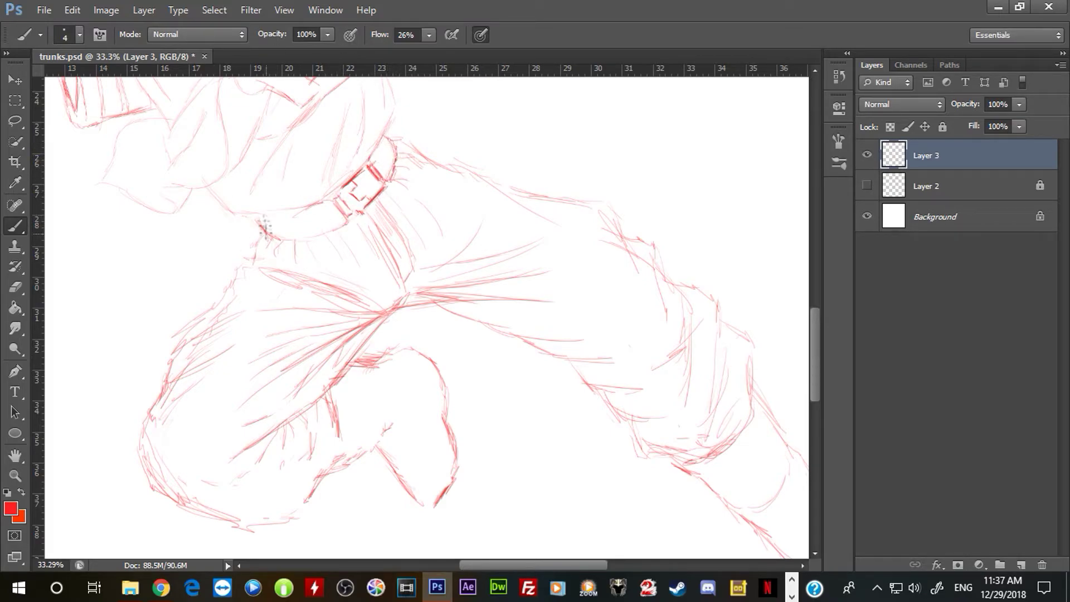
drag(278, 233, 349, 219)
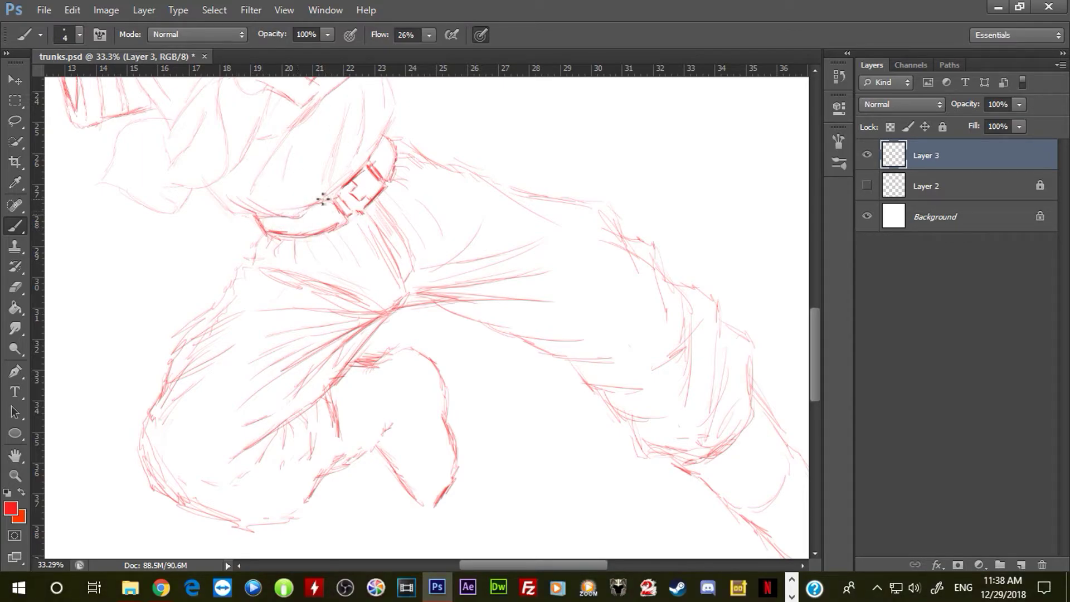
drag(417, 146, 390, 233)
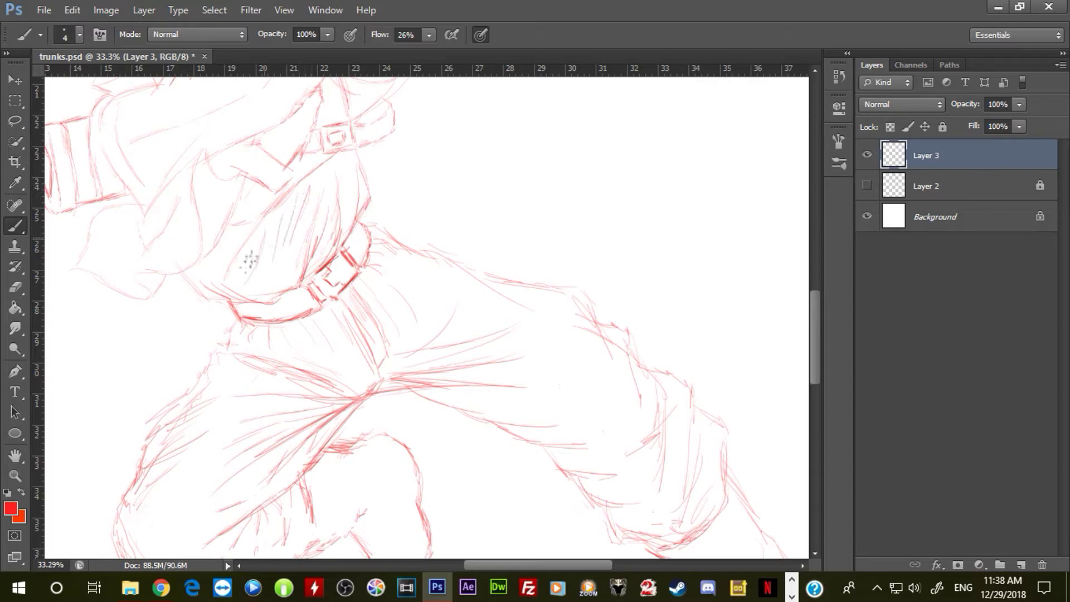
Step: Add toe and shaft lines to the bent leg's boot, clean up its trouser cuff with the eraser, and save the file
drag(480, 342, 551, 262)
mouse_move(466, 478)
mouse_down()
mouse_move(501, 459)
mouse_move(491, 454)
mouse_move(507, 462)
mouse_move(492, 448)
mouse_move(492, 490)
mouse_move(478, 507)
mouse_up()
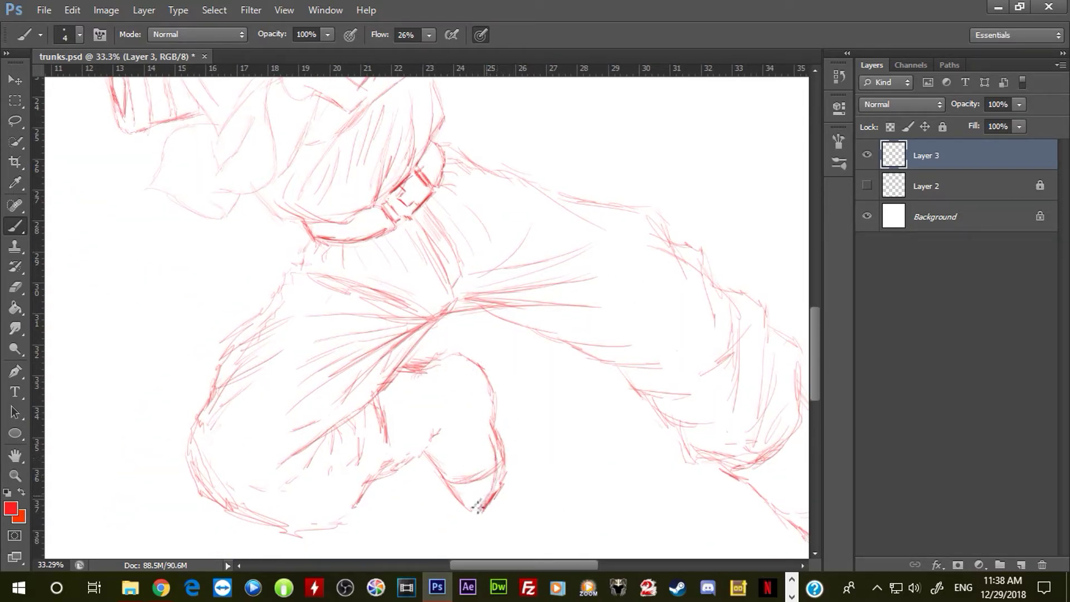
mouse_move(459, 439)
mouse_down()
mouse_move(450, 363)
mouse_move(465, 375)
mouse_up()
drag(696, 352, 683, 357)
drag(403, 437, 356, 510)
click(25, 281)
drag(363, 452, 362, 407)
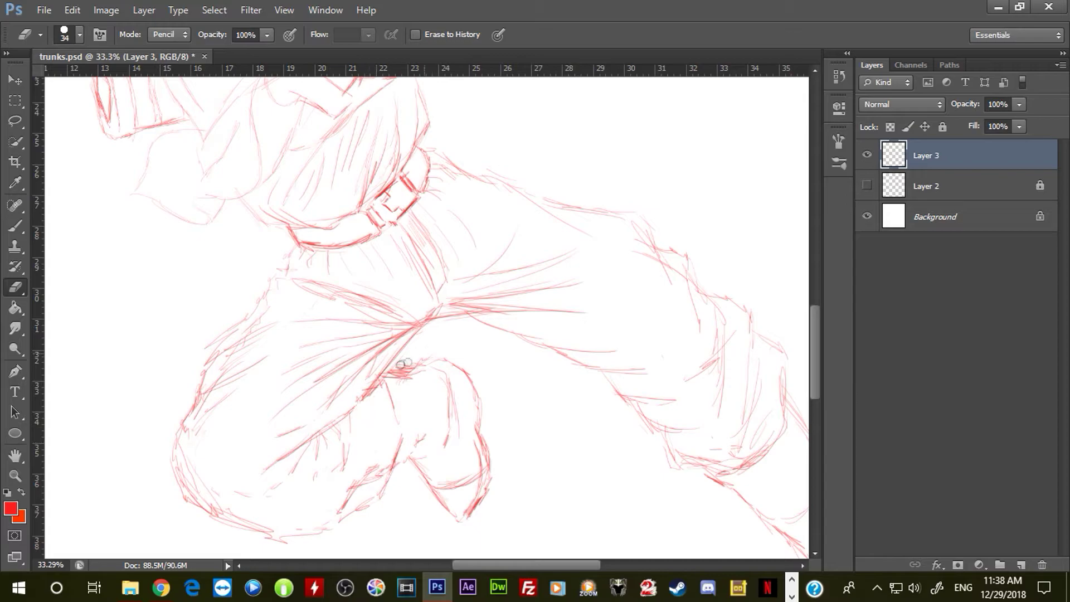
key(ctrl+s)
Step: Define the knuckles and fingers of the hand gripping the sword and erase the stray lines along the cheek and collar
click(15, 476)
mouse_move(234, 449)
mouse_down()
mouse_move(506, 286)
mouse_move(573, 377)
mouse_up()
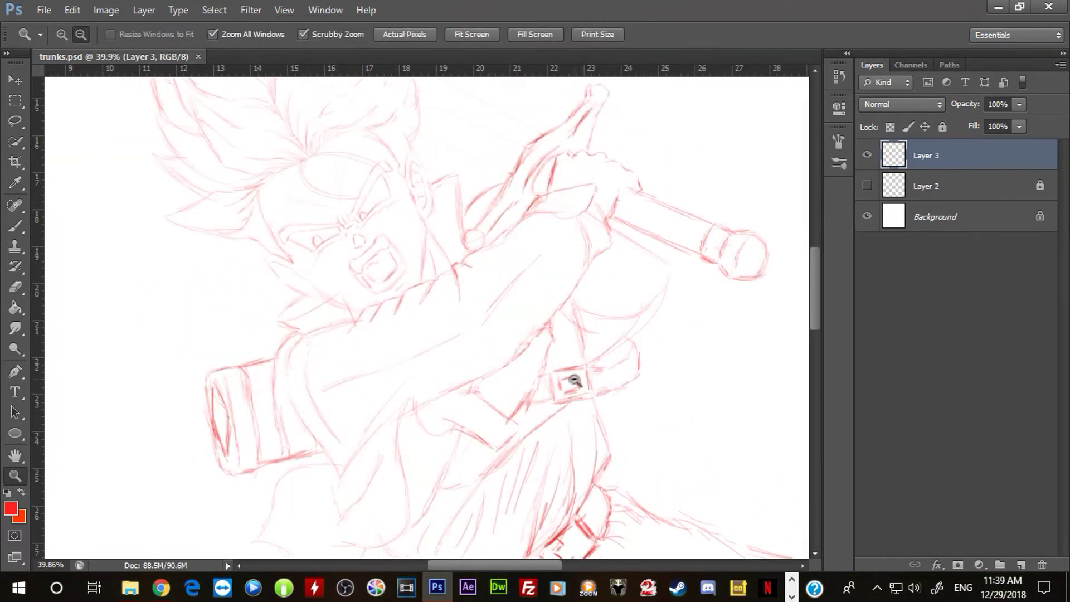
key(b)
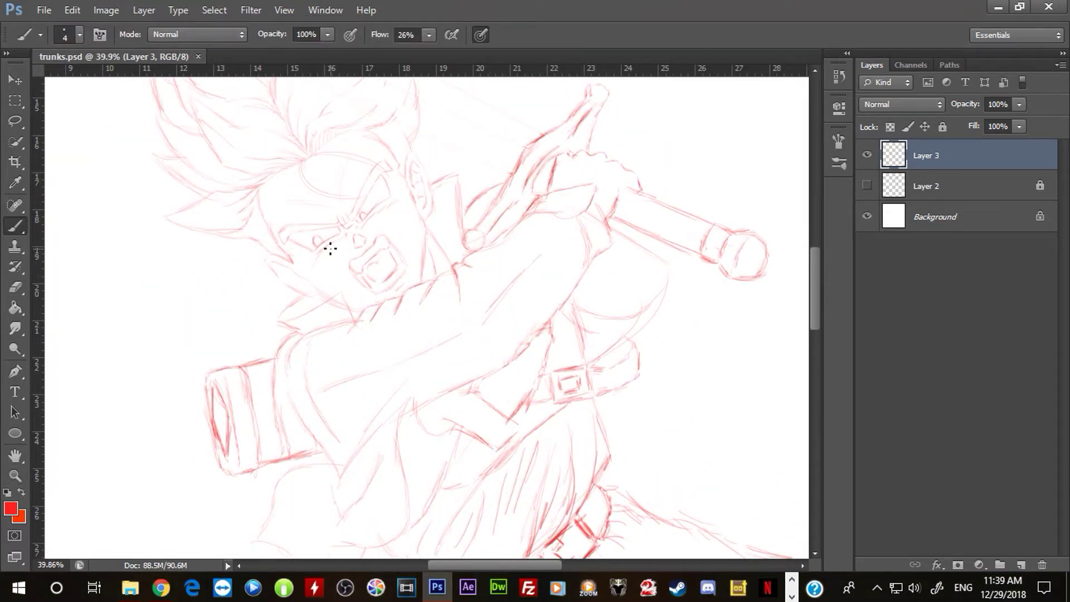
drag(617, 206, 619, 190)
mouse_move(614, 180)
mouse_down()
mouse_move(607, 196)
mouse_move(590, 179)
mouse_up()
key(ctrl+z)
key(e)
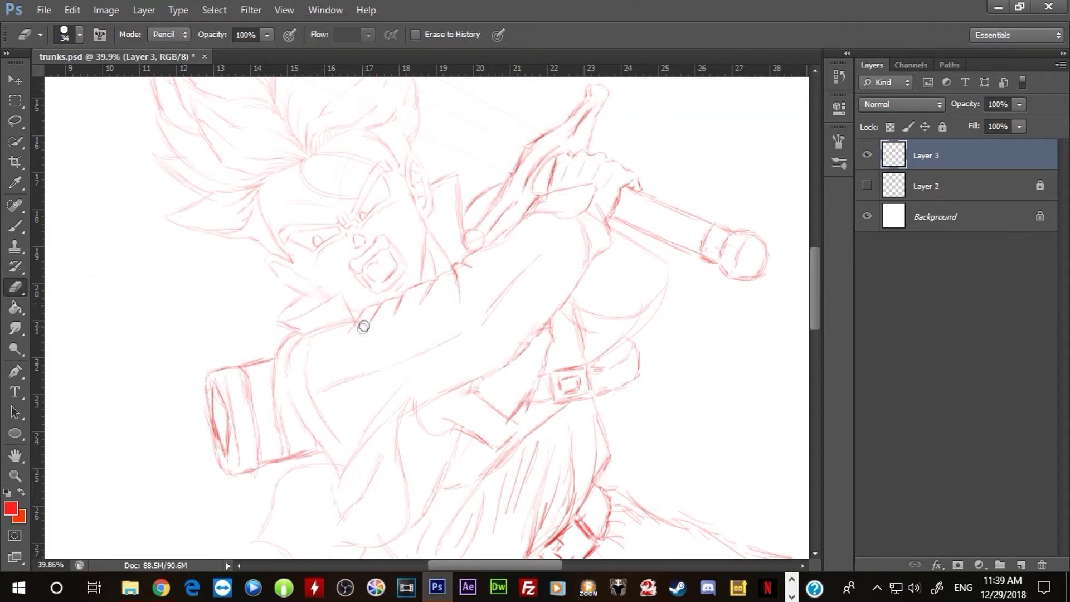
Step: Redraw the bent leg's outer contour from the belt down along the hip and thigh
scroll(323, 429, down, 8)
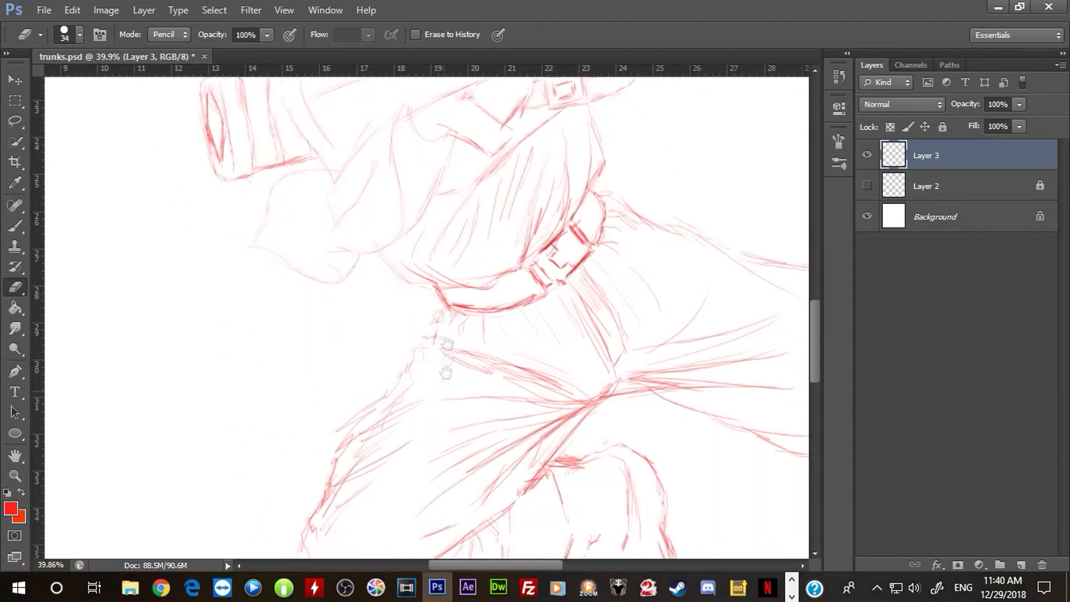
key(b)
drag(440, 181, 331, 346)
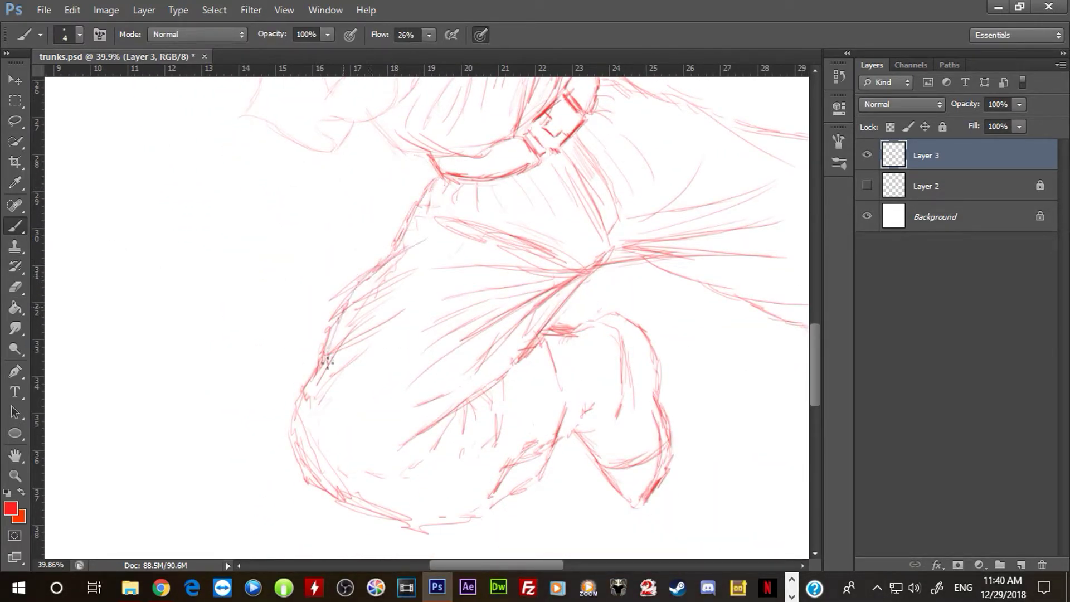
Step: Erase the rough inner shape of the chest strap's buckle and redraw it as a clean rectangle
drag(581, 277, 282, 335)
mouse_move(296, 191)
mouse_down()
mouse_move(394, 328)
mouse_move(403, 358)
mouse_up()
click(15, 476)
drag(371, 189, 423, 188)
click(15, 226)
key(e)
drag(314, 154, 384, 172)
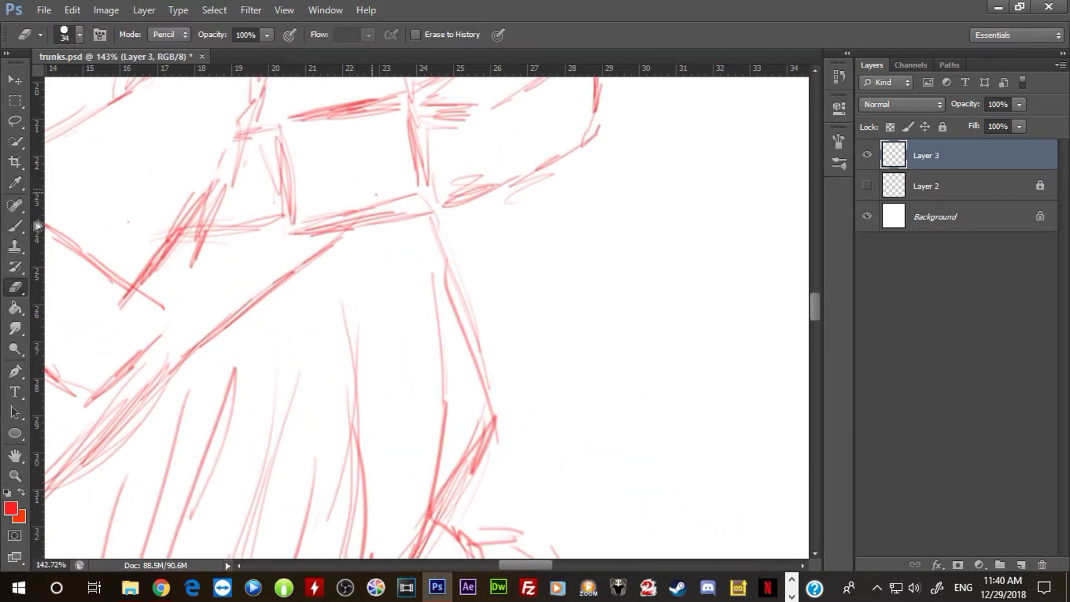
key(b)
mouse_move(323, 144)
mouse_down()
mouse_move(312, 171)
mouse_move(367, 189)
mouse_move(399, 180)
mouse_up()
drag(389, 135, 395, 170)
Step: Erase the rough ear beside the cheek and redraw it with an outer rim, inner folds and a lobe
click(15, 475)
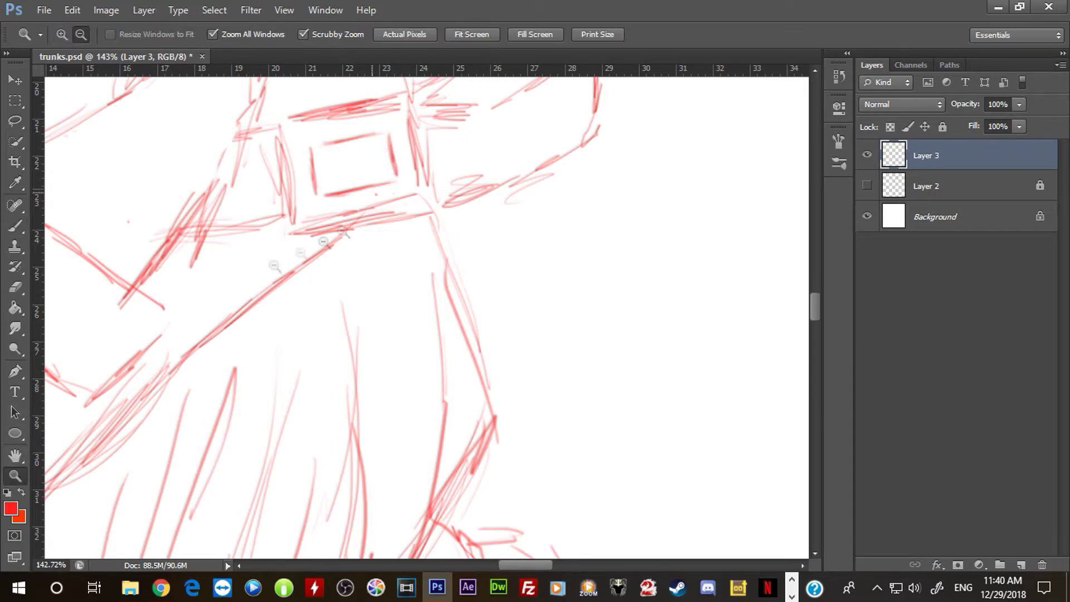
drag(333, 284, 38, 289)
mouse_move(554, 401)
mouse_down()
mouse_move(435, 317)
mouse_move(485, 226)
mouse_move(459, 389)
mouse_up()
drag(275, 350, 463, 350)
click(15, 226)
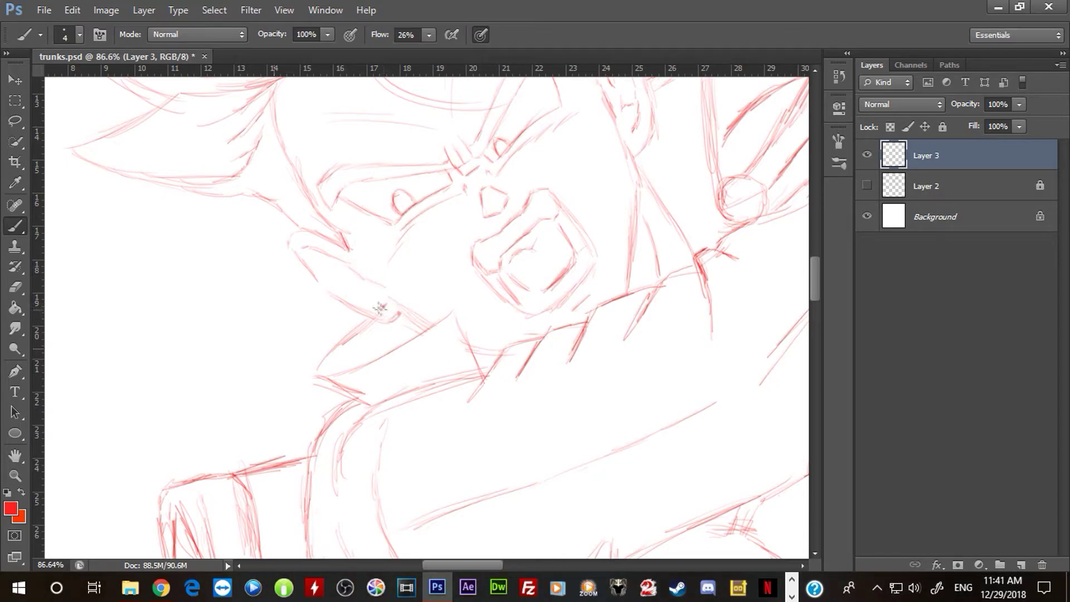
drag(321, 254, 316, 260)
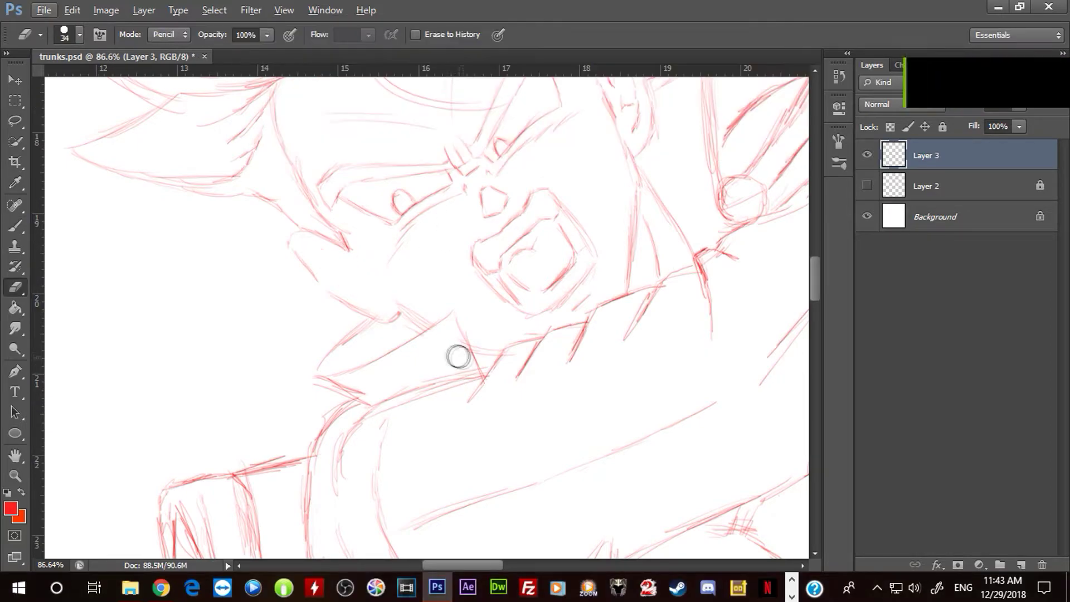
key(b)
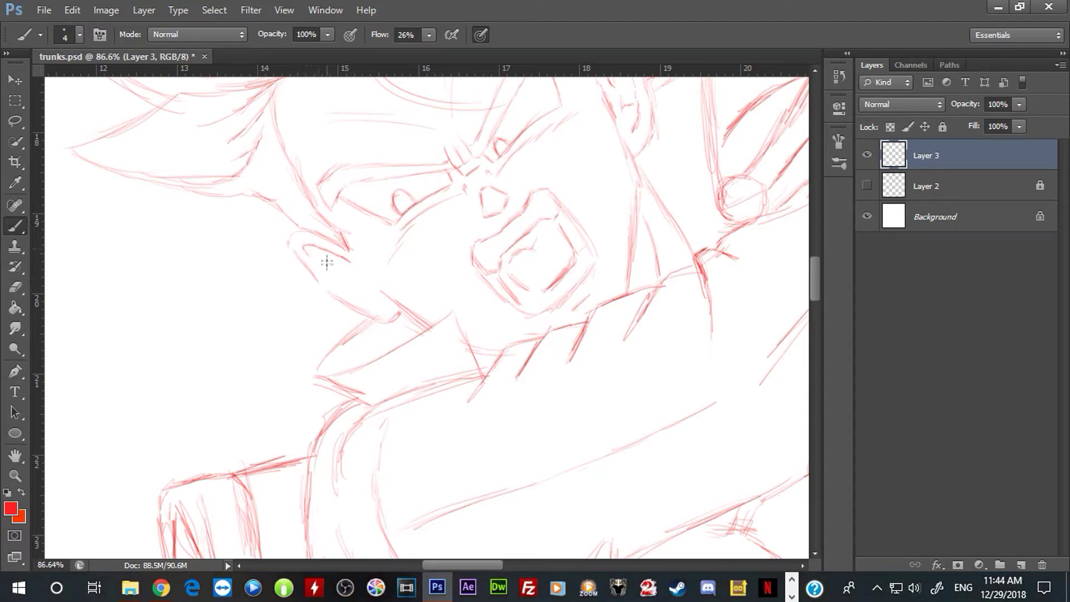
mouse_move(320, 250)
mouse_down()
mouse_move(334, 276)
mouse_move(318, 224)
mouse_move(341, 259)
mouse_move(357, 250)
mouse_move(372, 297)
mouse_up()
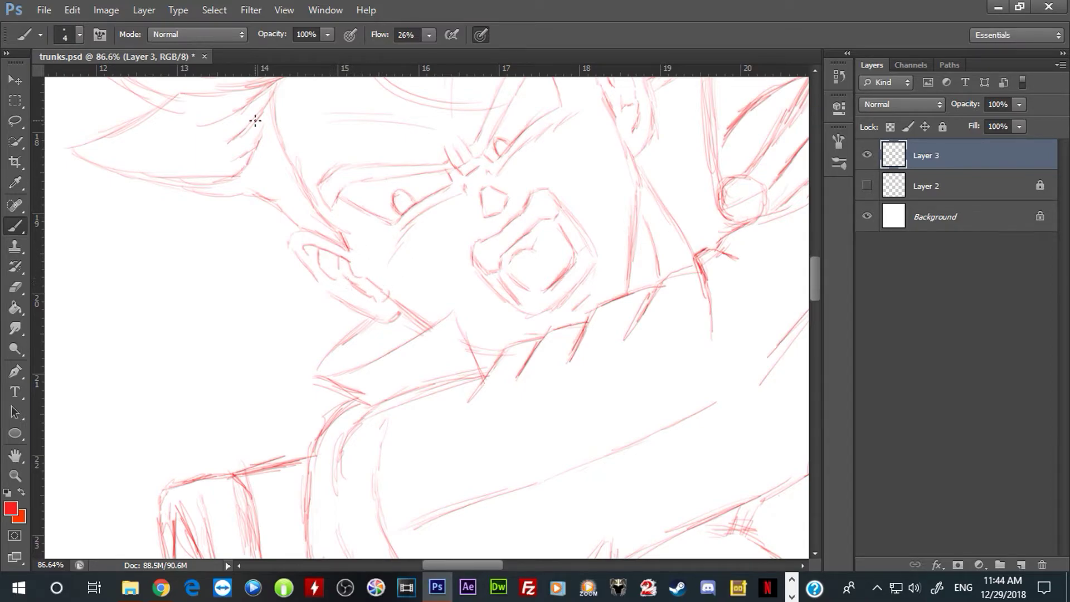
drag(330, 292, 399, 318)
Step: Sketch a vertical line across the raised sleeve and a diagonal below the arm, then erase the zigzag jacket flap there
drag(631, 79, 491, 175)
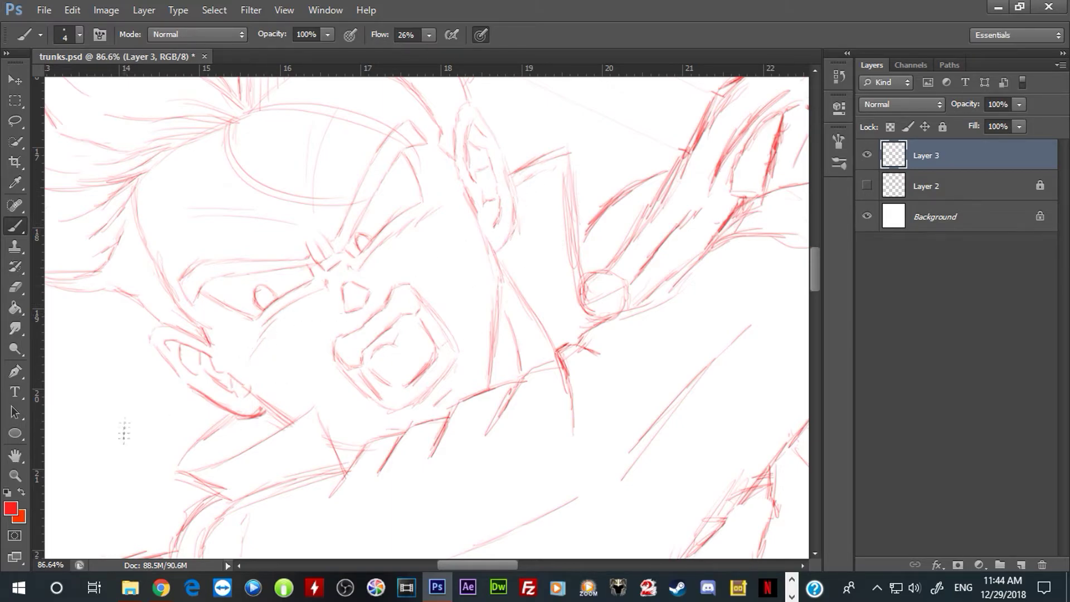
key(z)
alt+click(481, 406)
alt+click(525, 323)
drag(473, 441, 474, 335)
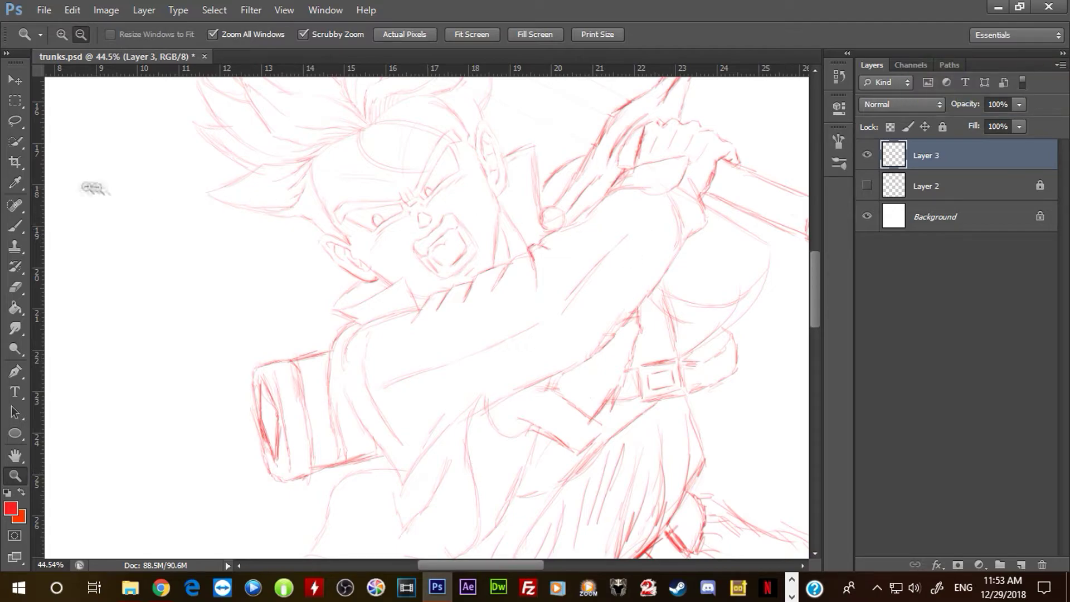
key(b)
drag(600, 205, 606, 325)
drag(568, 388, 506, 450)
drag(592, 337, 630, 184)
key(e)
mouse_move(611, 296)
mouse_down()
mouse_move(647, 241)
mouse_move(591, 277)
mouse_move(574, 240)
mouse_move(540, 280)
mouse_up()
Step: Redraw the diagonal edge below the chest buckle and sketch a rounded, folded shape beneath the forearm
key(b)
mouse_move(666, 243)
mouse_down()
mouse_move(571, 320)
mouse_move(542, 374)
mouse_up()
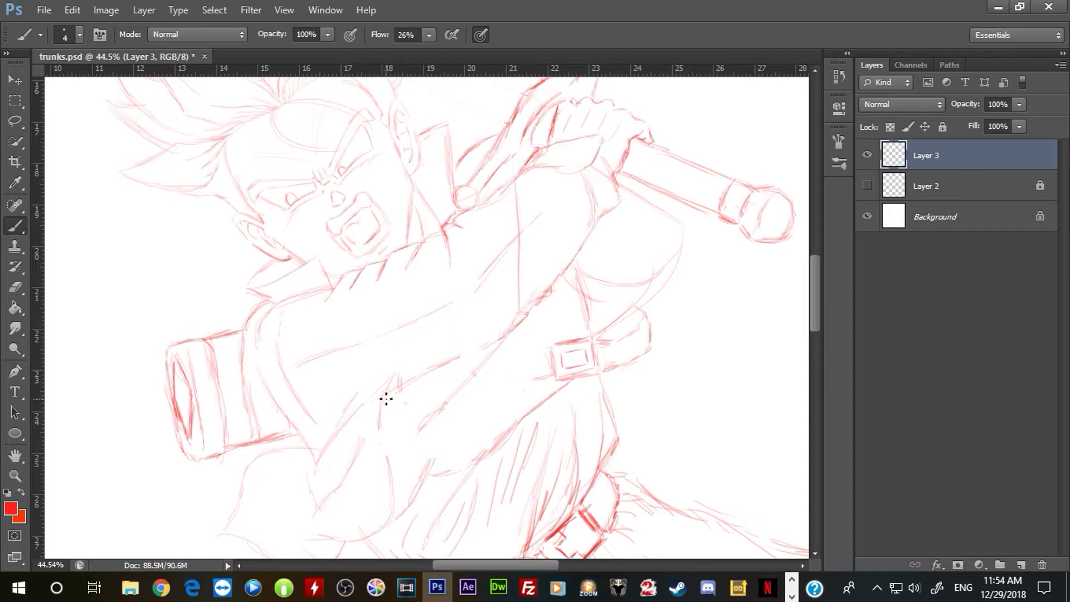
mouse_move(396, 390)
mouse_down()
mouse_move(427, 400)
mouse_move(425, 438)
mouse_up()
mouse_move(576, 296)
mouse_down()
mouse_move(574, 334)
mouse_move(530, 402)
mouse_move(420, 490)
mouse_move(465, 472)
mouse_up()
mouse_move(391, 441)
mouse_down()
mouse_move(404, 469)
mouse_move(427, 446)
mouse_move(361, 415)
mouse_move(372, 393)
mouse_up()
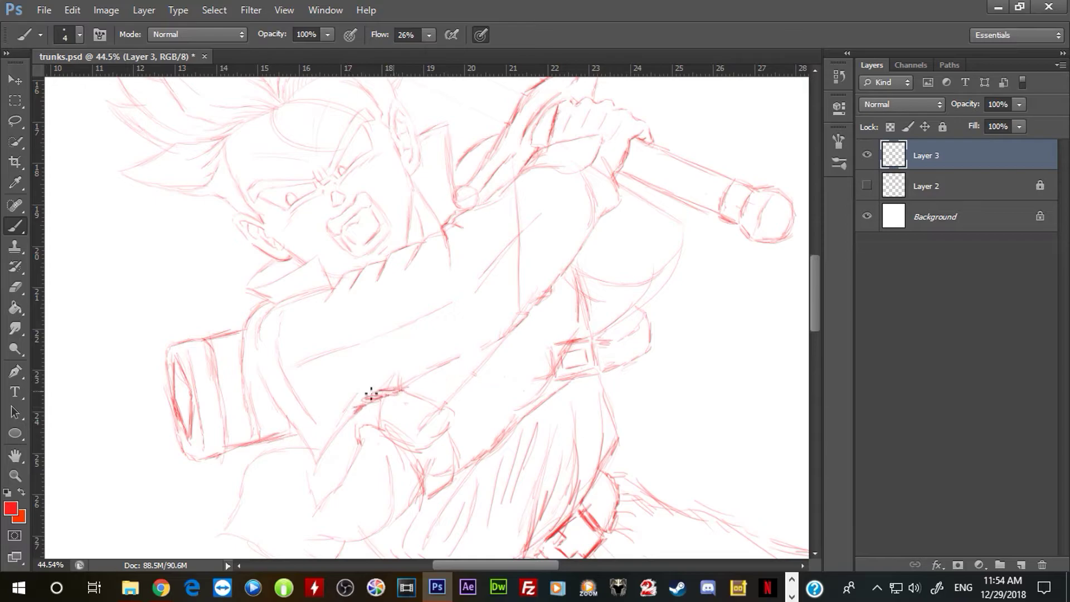
Step: Erase the folded inner shape and overlapping lines beneath the forearm, then sketch the rounded heel of a hand there
drag(436, 392, 554, 291)
click(17, 289)
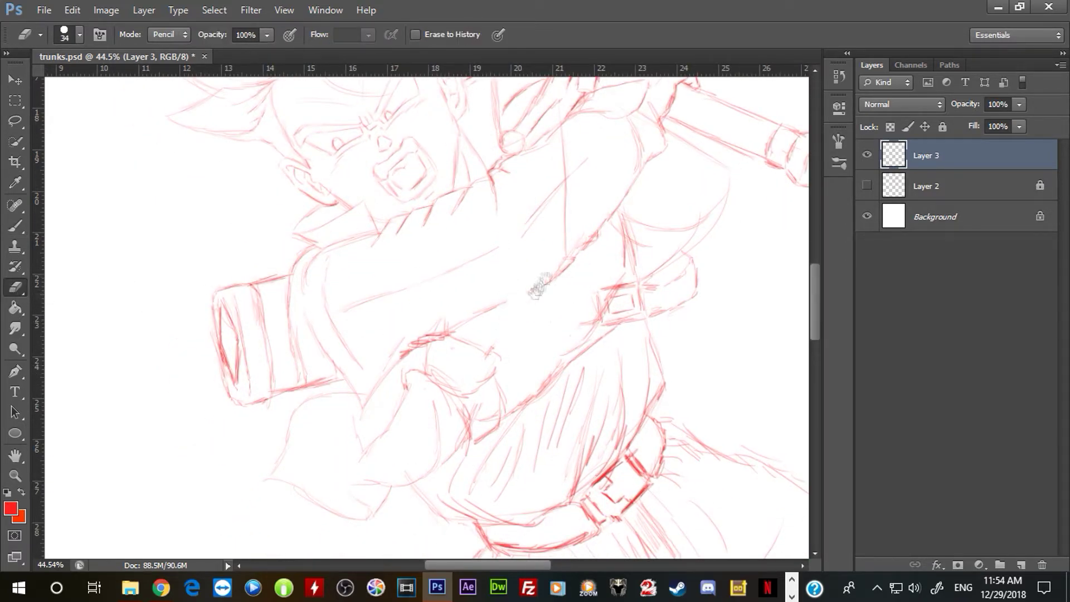
drag(534, 336, 562, 313)
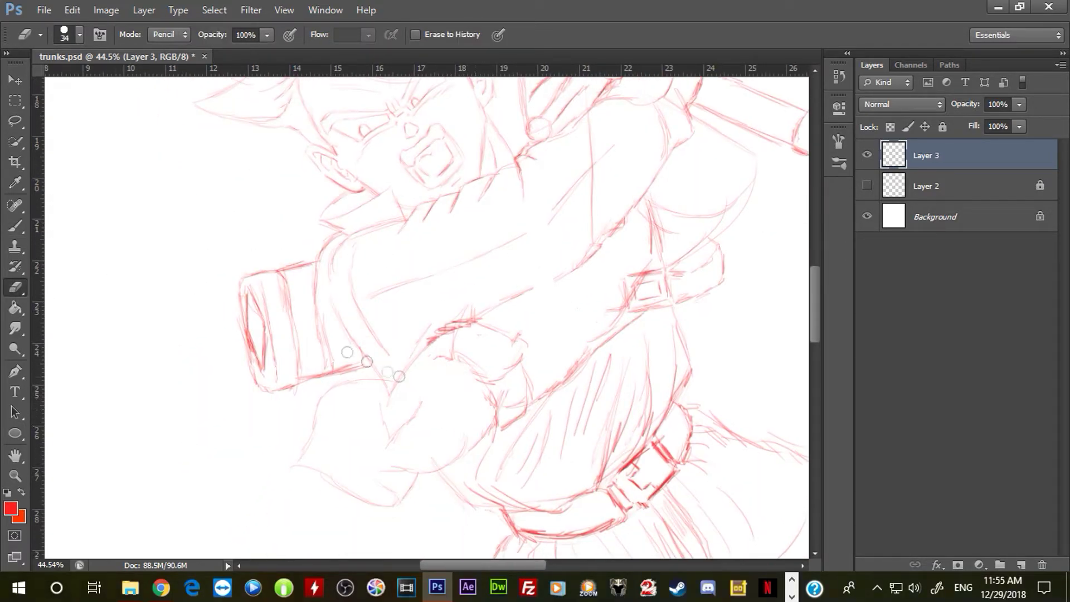
key(b)
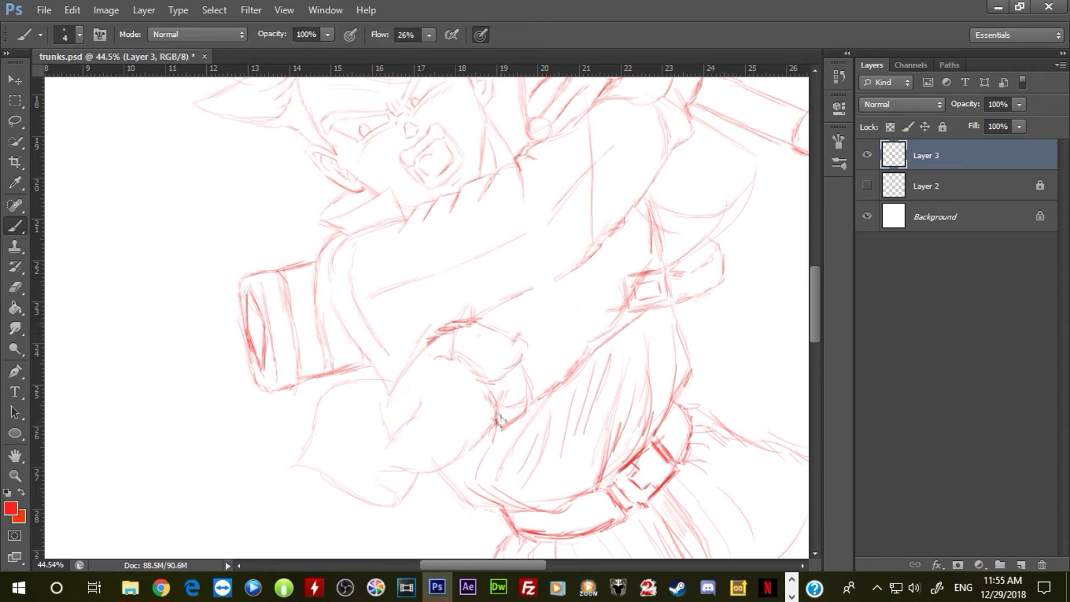
drag(490, 432, 458, 422)
mouse_move(615, 228)
mouse_down()
mouse_move(572, 350)
mouse_move(608, 251)
mouse_up()
mouse_move(436, 463)
mouse_down()
mouse_move(412, 449)
mouse_move(463, 455)
mouse_up()
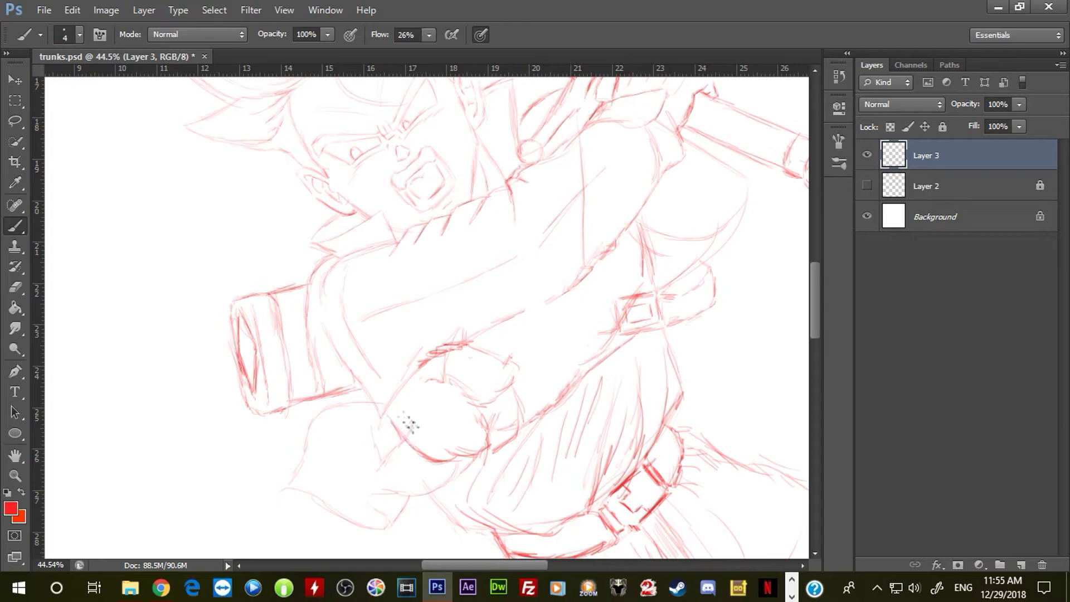
Step: Set the eraser size to 20 px and sketch an open palm with raised fingers and a thumb in front of the sleeve
right_click(258, 464)
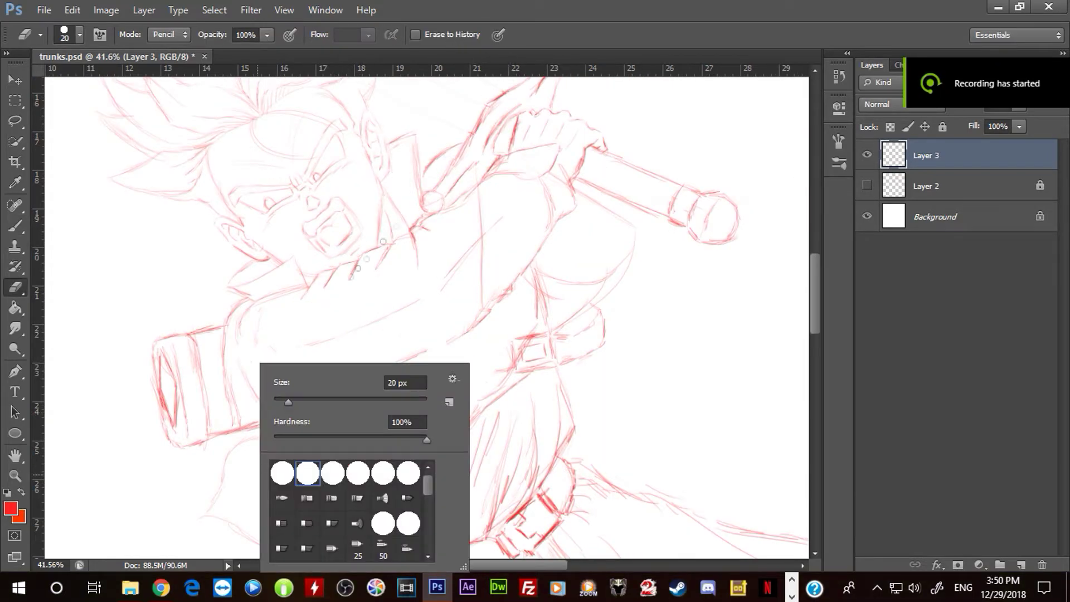
key(b)
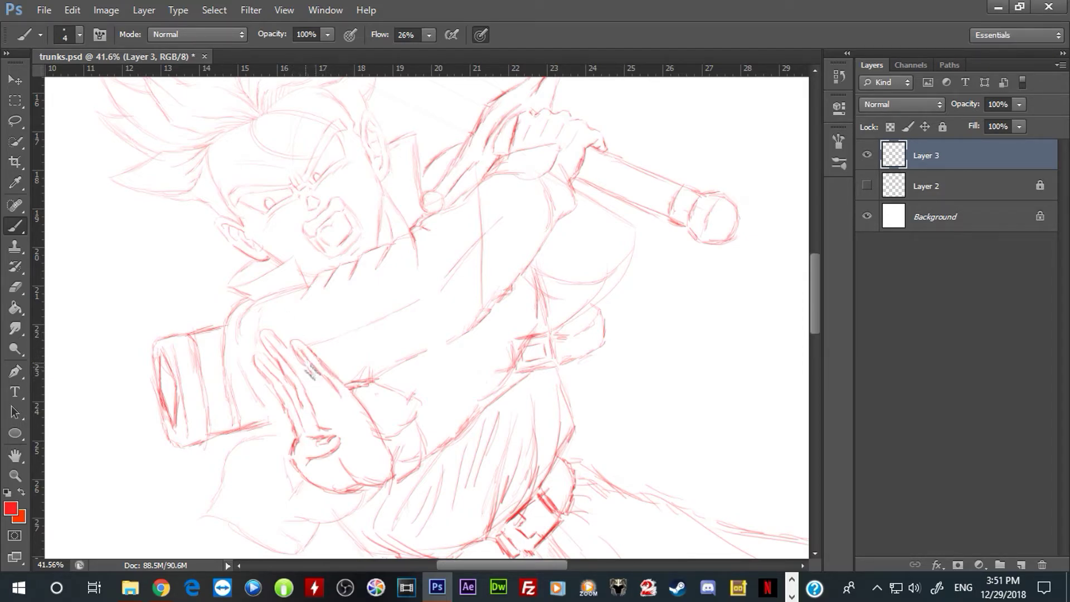
drag(275, 335, 285, 351)
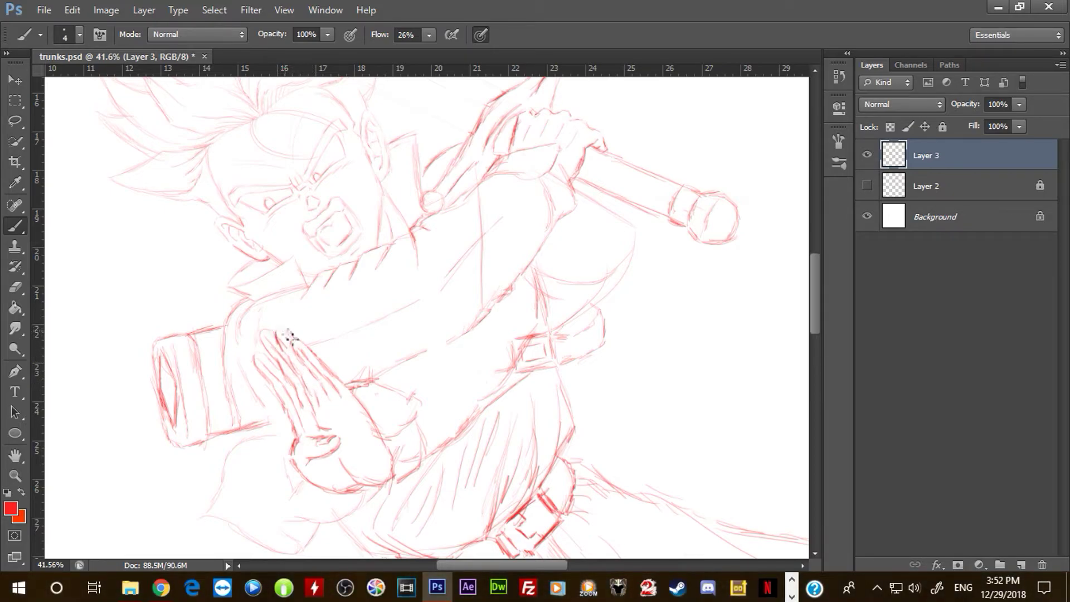
Step: Erase the rough strokes inside the open hand's fingers and redraw the finger contours with darker lines
click(15, 287)
drag(302, 425, 265, 365)
drag(294, 374, 270, 341)
drag(301, 393, 315, 415)
mouse_move(284, 348)
mouse_down()
mouse_move(339, 400)
mouse_move(318, 444)
mouse_move(289, 449)
mouse_move(293, 421)
mouse_move(325, 422)
mouse_up()
key(b)
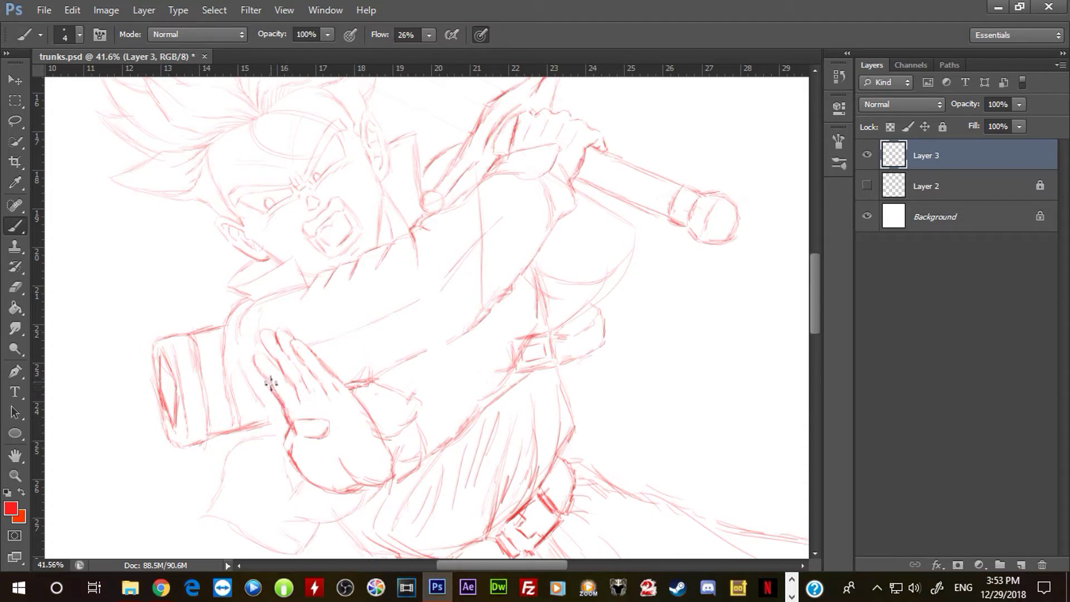
drag(262, 338, 294, 390)
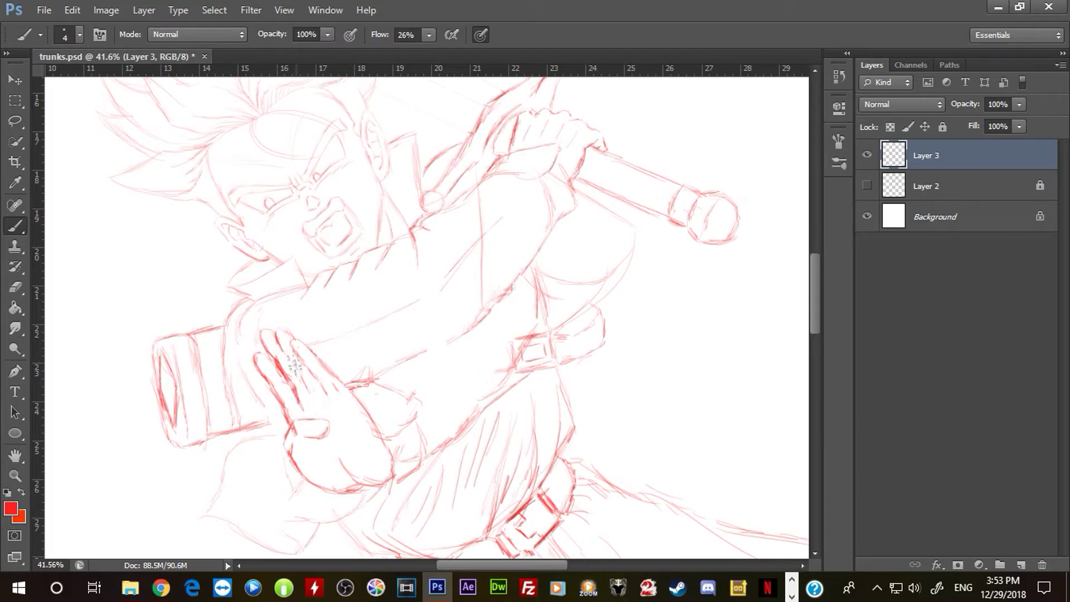
drag(277, 337, 315, 400)
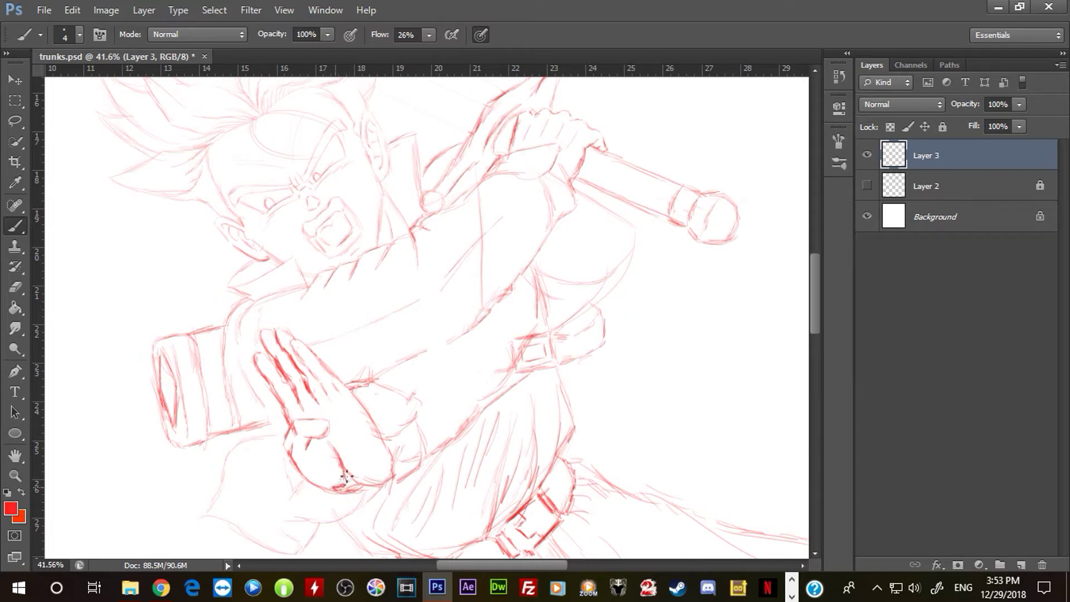
Step: Clean up the lines at the heel of the palm and darken the gaps between the fingers nearest the forearm
key(e)
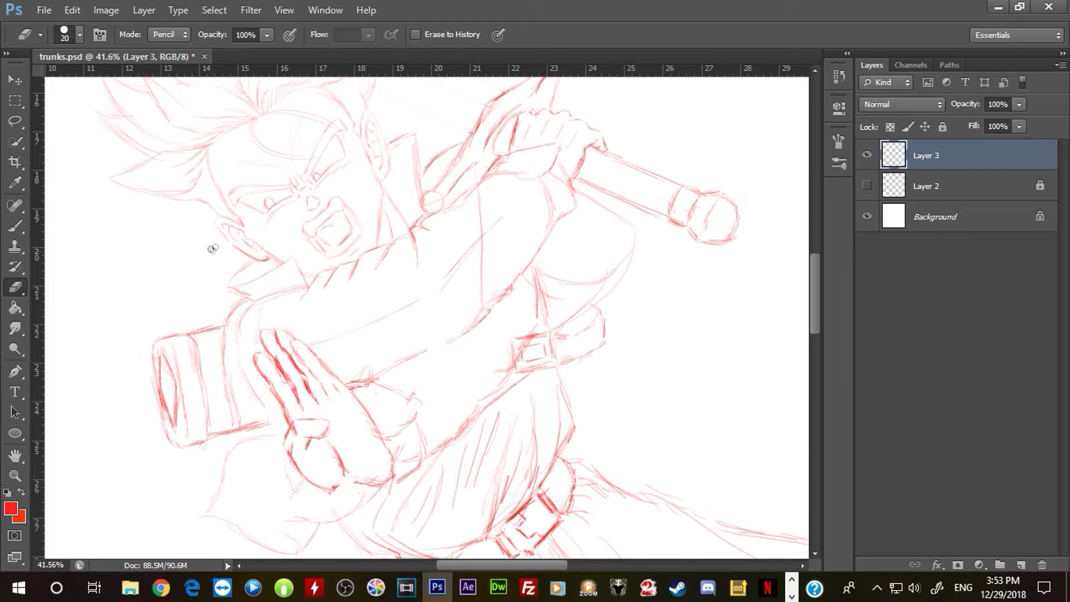
key(b)
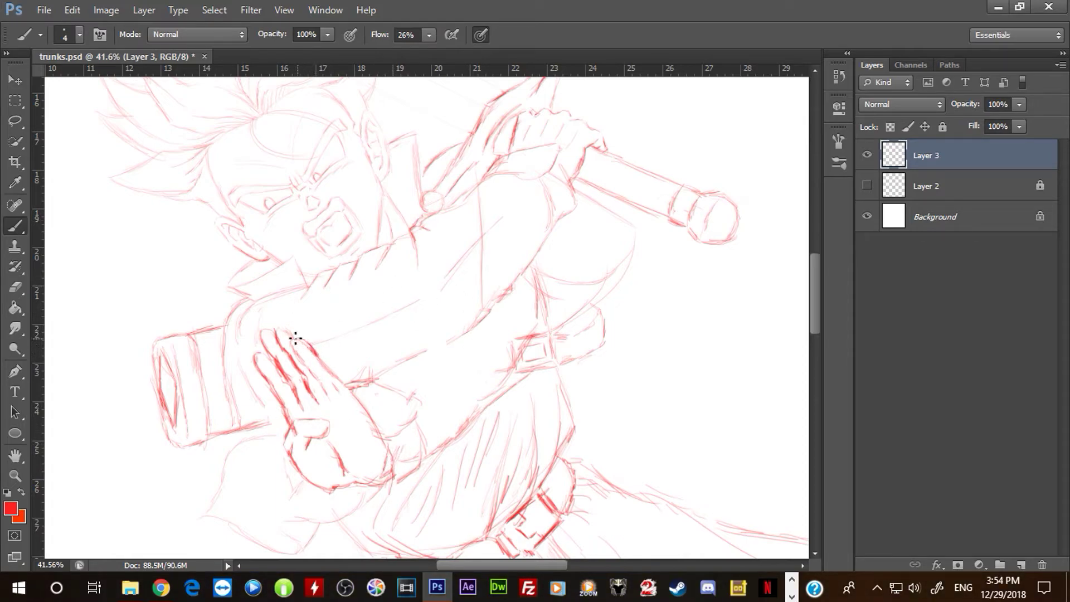
drag(293, 340, 324, 396)
key(e)
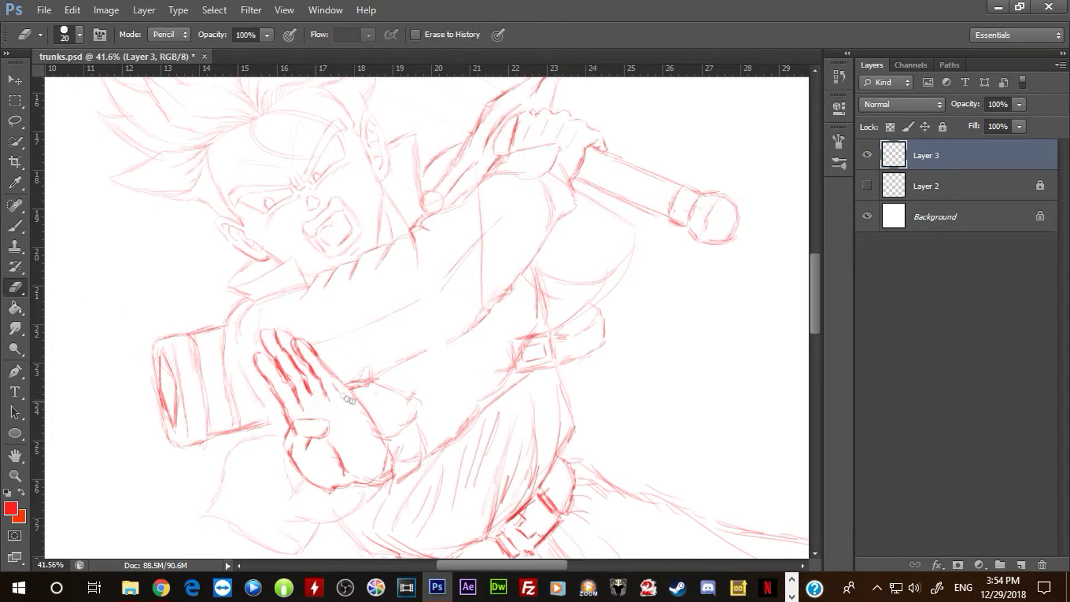
key(b)
mouse_move(318, 348)
mouse_down()
mouse_move(352, 398)
mouse_move(346, 380)
mouse_up()
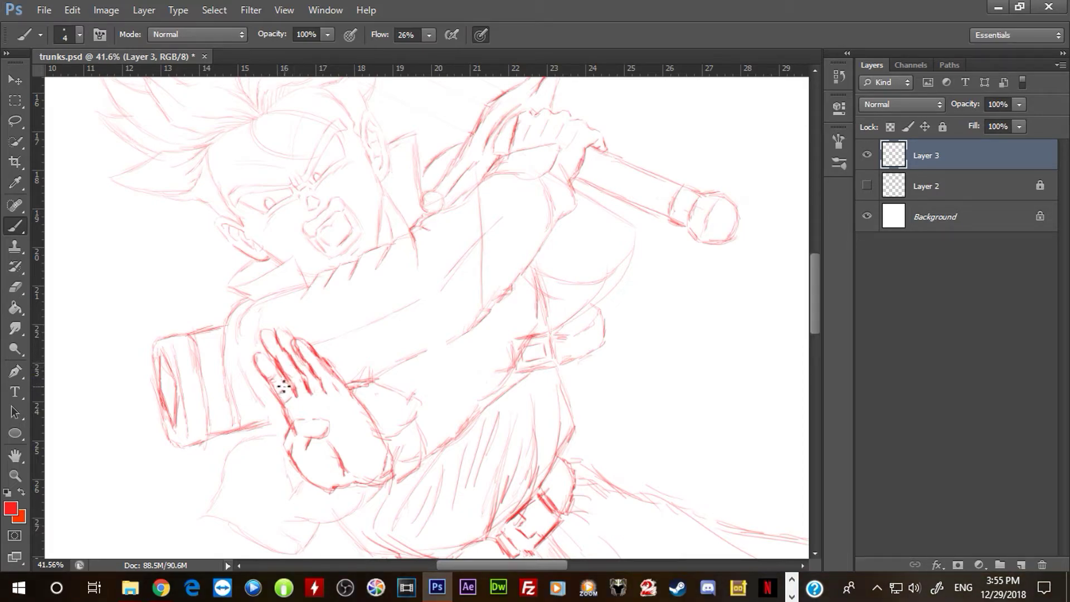
Step: Erase stray marks between the fingers, draw their joint creases and rounded tips, and darken the outermost finger
click(15, 288)
drag(316, 399, 287, 404)
click(15, 226)
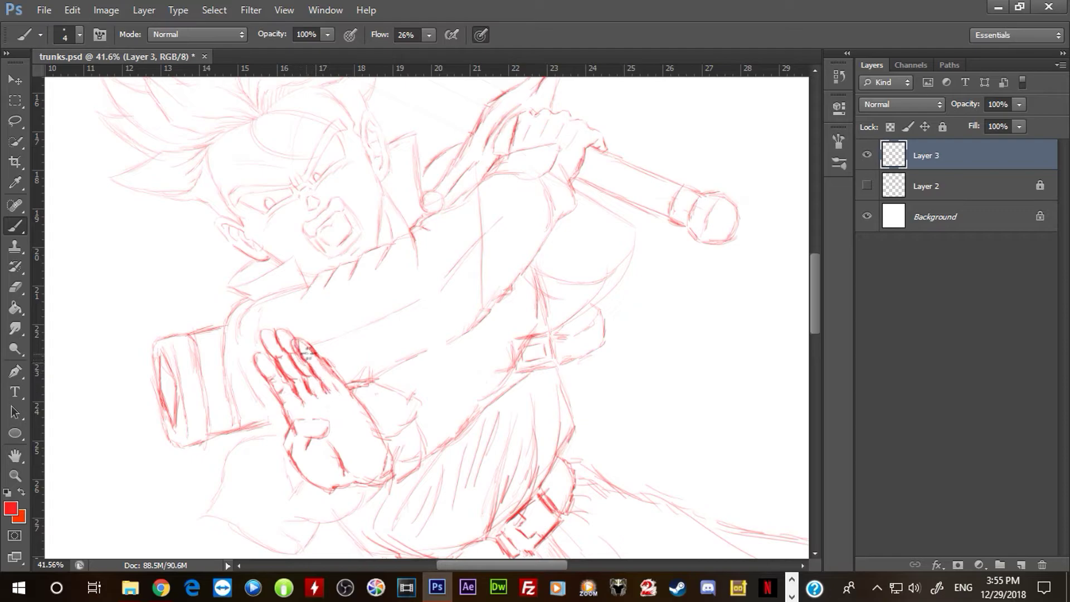
key(e)
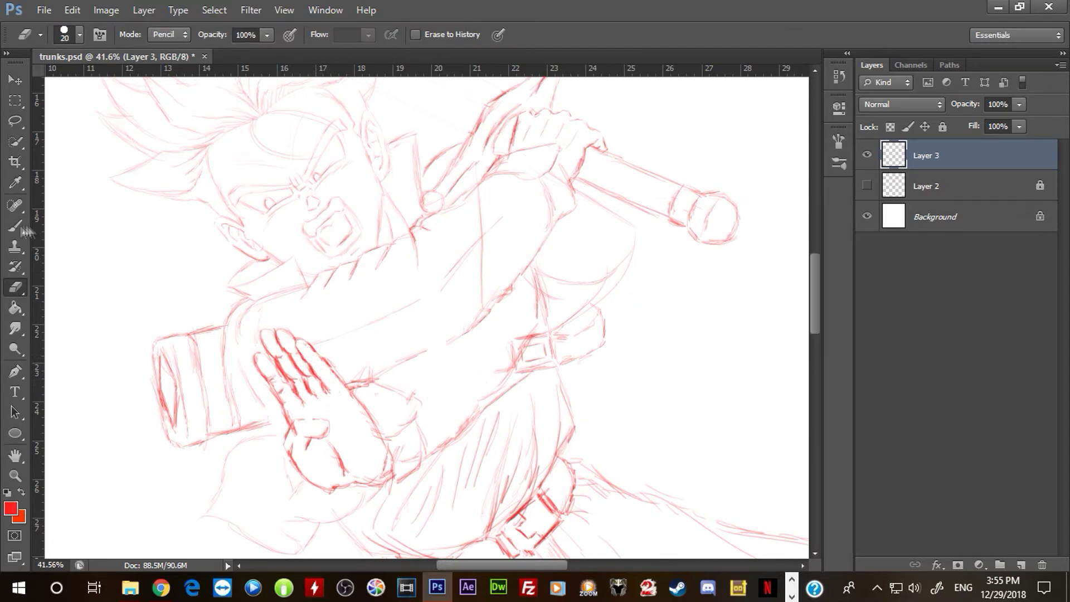
key(b)
mouse_move(317, 347)
mouse_down()
mouse_move(343, 360)
mouse_move(326, 362)
mouse_move(353, 391)
mouse_up()
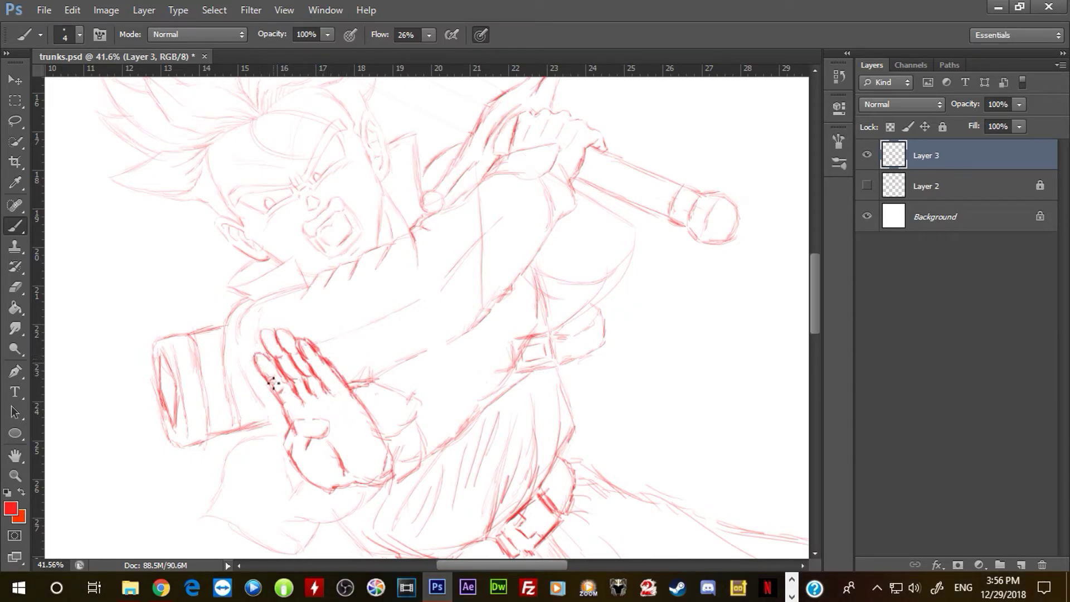
Step: Darken the open hand's edge along the forearm and redraw the folded thumb with its crease lines
mouse_move(353, 393)
mouse_down()
mouse_move(365, 411)
mouse_move(300, 422)
mouse_move(324, 418)
mouse_move(311, 440)
mouse_up()
key(e)
key(b)
key(e)
key(b)
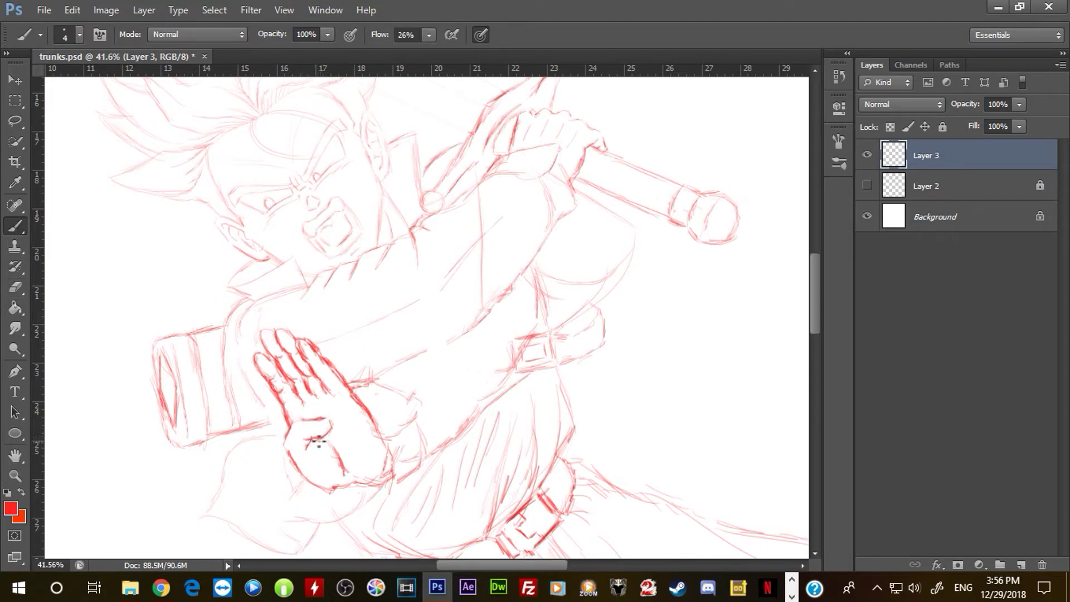
drag(297, 439, 312, 439)
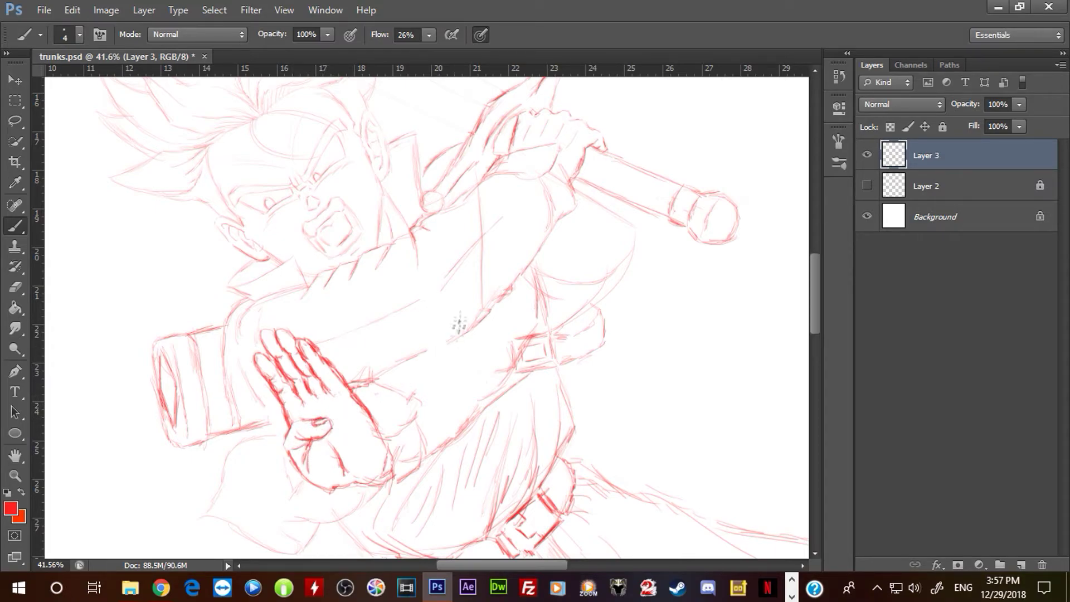
Step: Sketch creases across the palm and darken the hand's outline around the heel and below the thumb
drag(334, 415, 349, 449)
drag(299, 404, 344, 412)
mouse_move(372, 478)
mouse_down()
mouse_move(359, 477)
mouse_move(379, 471)
mouse_up()
mouse_move(380, 432)
mouse_down()
mouse_move(388, 467)
mouse_move(305, 479)
mouse_move(330, 488)
mouse_up()
drag(290, 429, 285, 440)
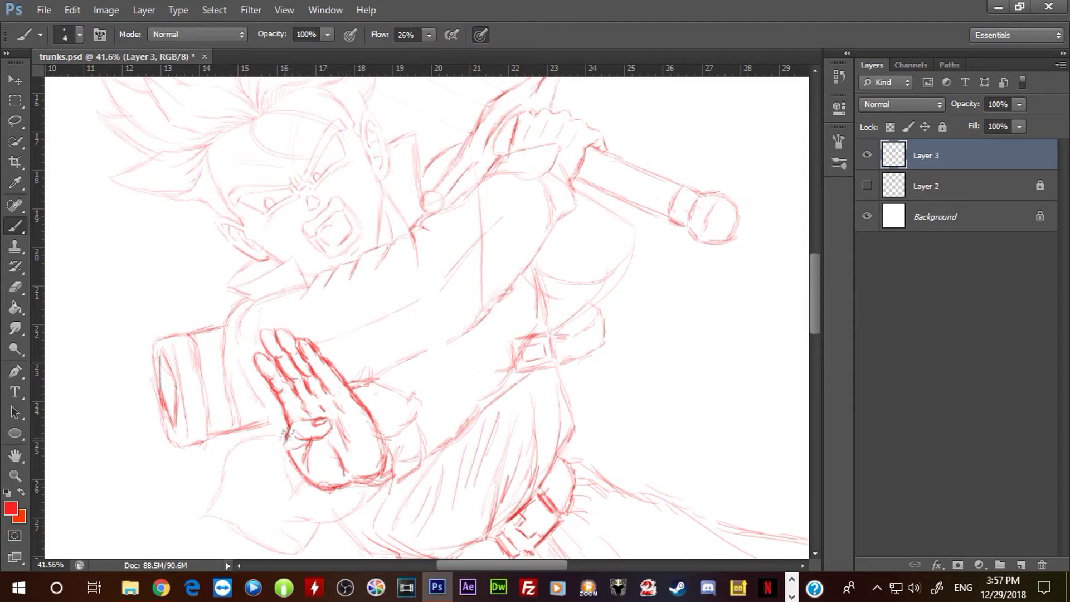
Step: Clean up the edge below the chest buckle and draw a small round button on each of the two jacket cuffs
click(16, 476)
drag(496, 327, 446, 326)
drag(327, 288, 466, 366)
key(e)
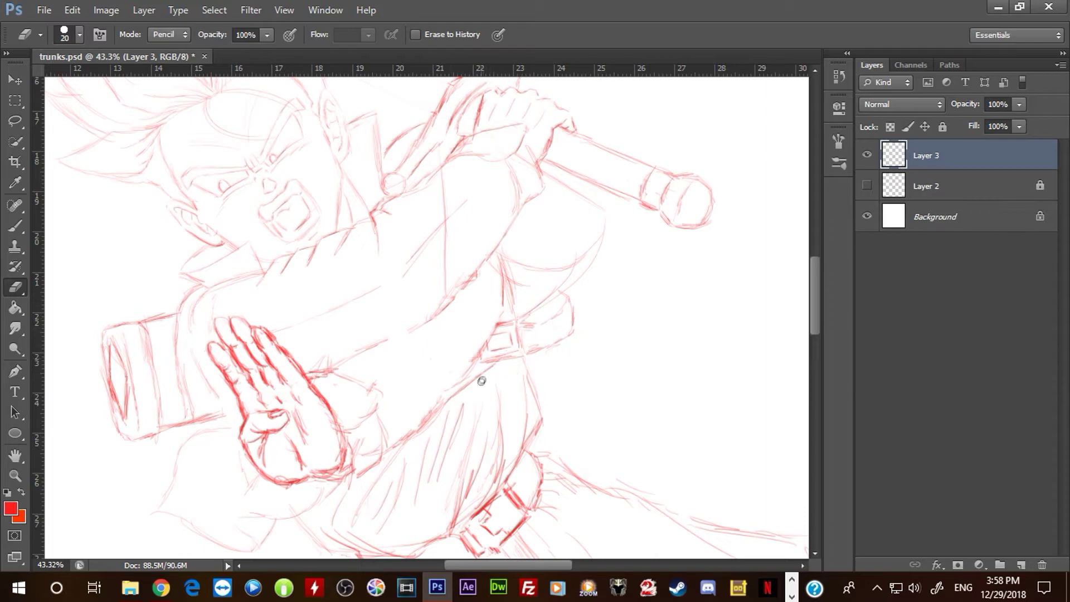
key(b)
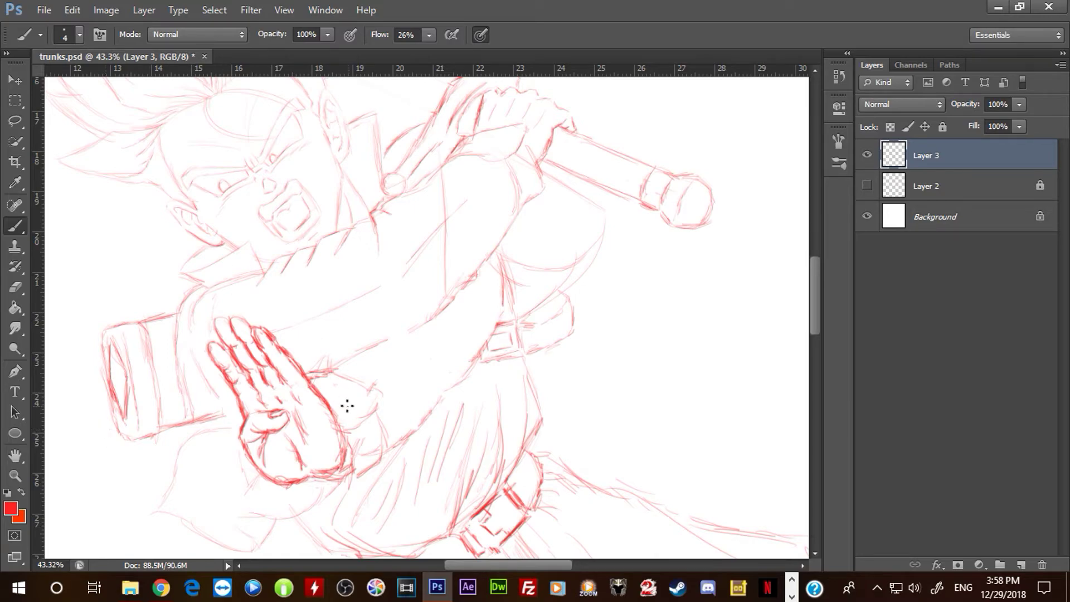
drag(351, 403, 354, 403)
drag(507, 136, 508, 132)
Step: Set the eraser to 25 px and erase the vertical and diagonal construction lines across the raised sleeve
key(e)
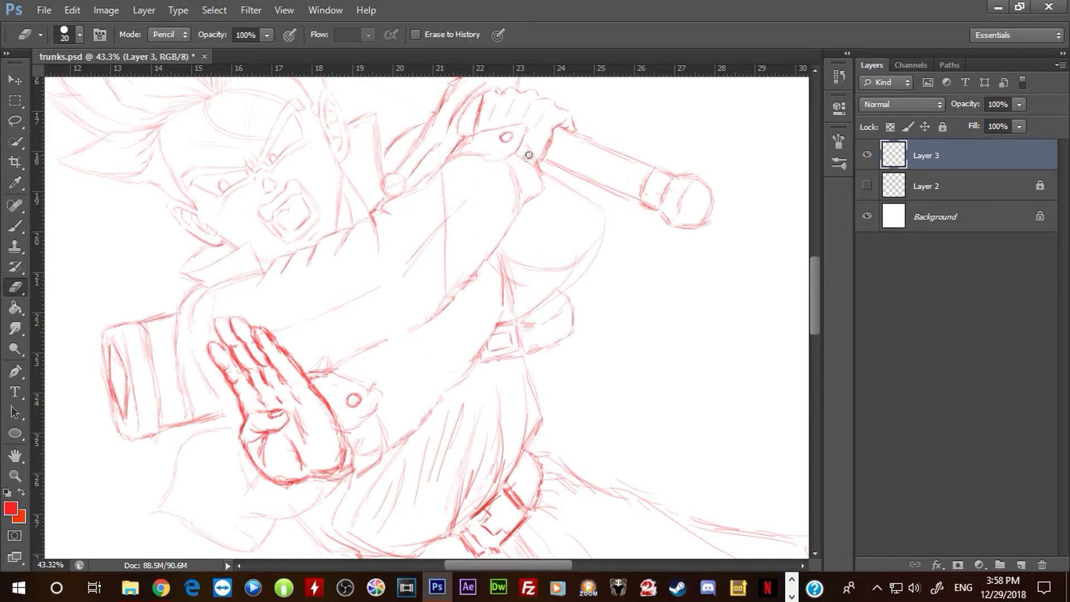
mouse_move(447, 287)
mouse_down()
mouse_move(427, 253)
mouse_move(445, 220)
mouse_move(292, 325)
mouse_up()
right_click(389, 268)
click(444, 304)
drag(492, 229, 475, 320)
right_click(540, 291)
click(587, 329)
key(space)
click(648, 177)
key(Return)
key(Return)
Step: Erase the stray shirt lines along the upper edge of the waist belt
drag(480, 383, 514, 195)
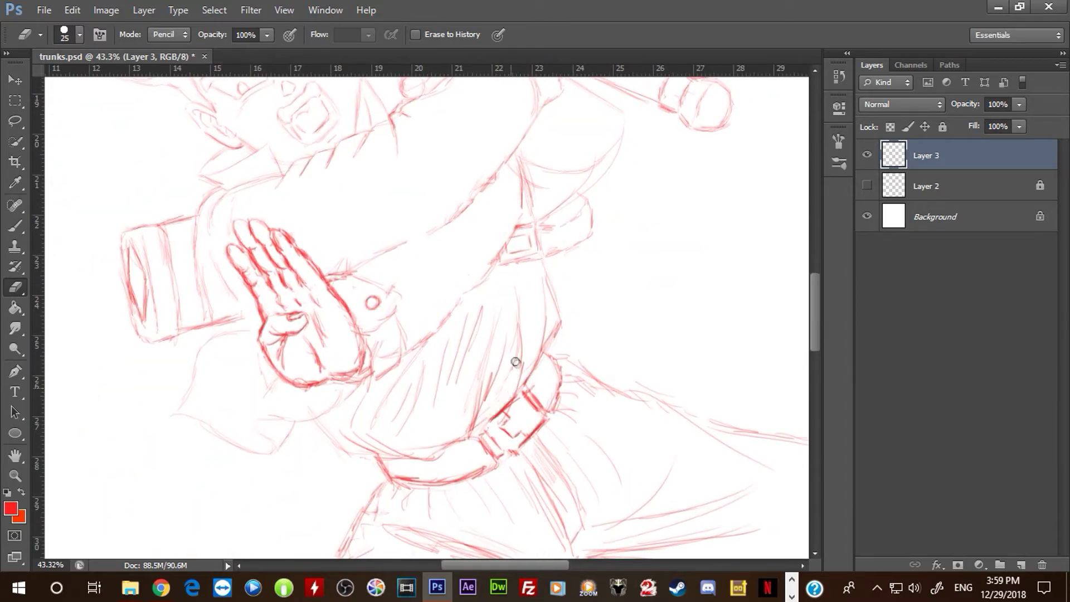
mouse_move(435, 451)
mouse_down()
mouse_move(474, 416)
mouse_move(471, 354)
mouse_up()
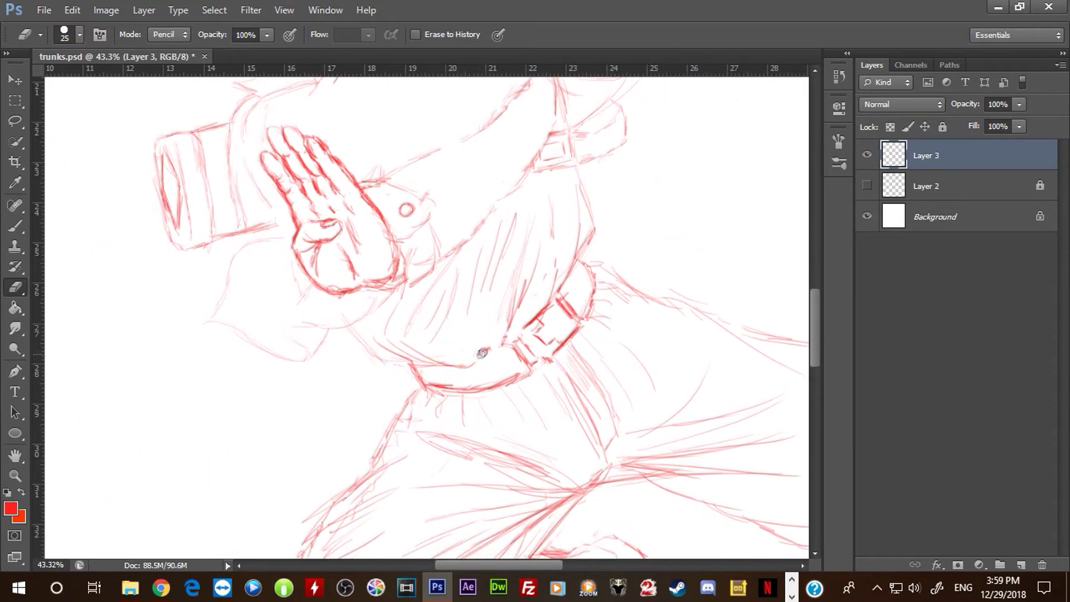
drag(426, 312, 445, 392)
Step: Darken the curved sleeve edge and fold beside the open hand's fingers
key(b)
mouse_move(266, 189)
mouse_down()
mouse_move(273, 259)
mouse_move(319, 303)
mouse_up()
drag(294, 173, 281, 237)
drag(279, 307, 272, 271)
mouse_move(323, 191)
mouse_down()
mouse_move(280, 323)
mouse_move(224, 401)
mouse_up()
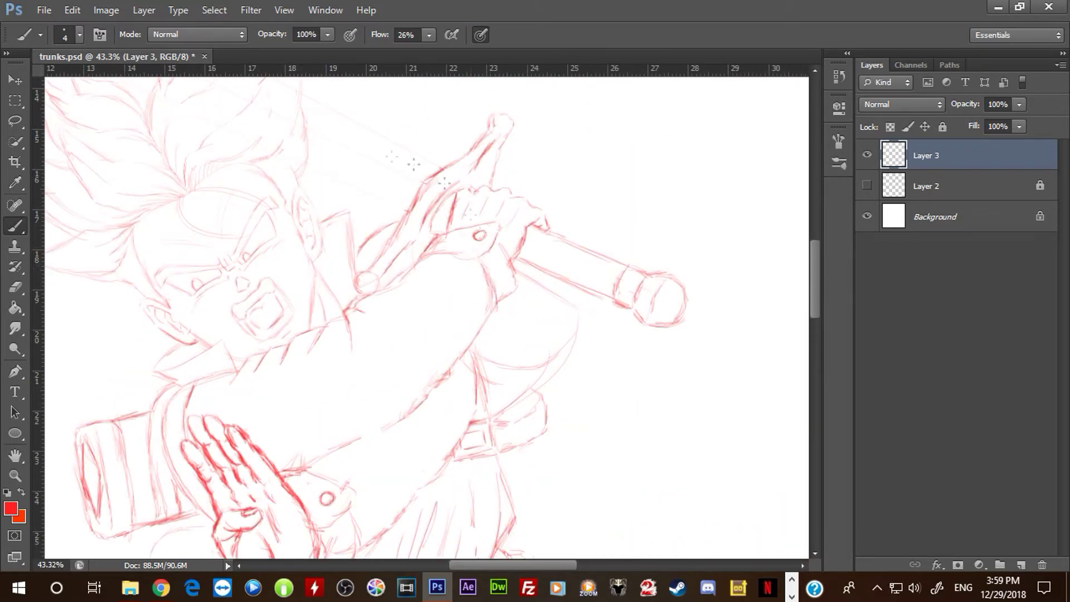
Step: Darken the fold below the sword hand's cuff and outline the raised collar beside the ear with inner edge lines
drag(516, 276, 495, 236)
mouse_move(322, 229)
mouse_down()
mouse_move(348, 231)
mouse_move(352, 279)
mouse_up()
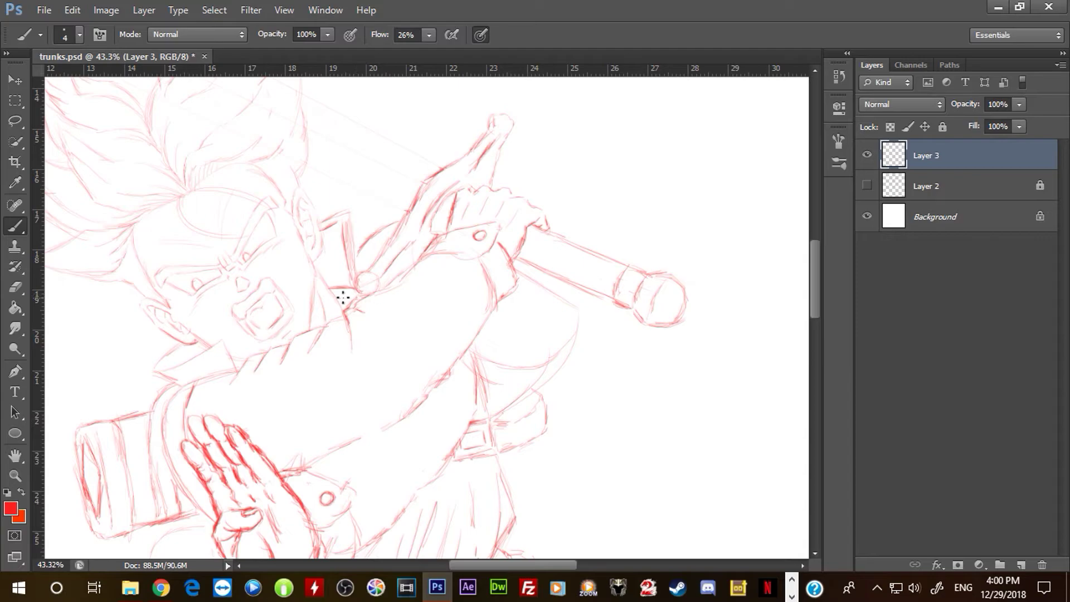
Step: Redraw the sleeve's lower edge as a continuous line, add a pointed fold above the wrist, and sketch a fold in the jacket flap
key(space)
drag(346, 445, 418, 347)
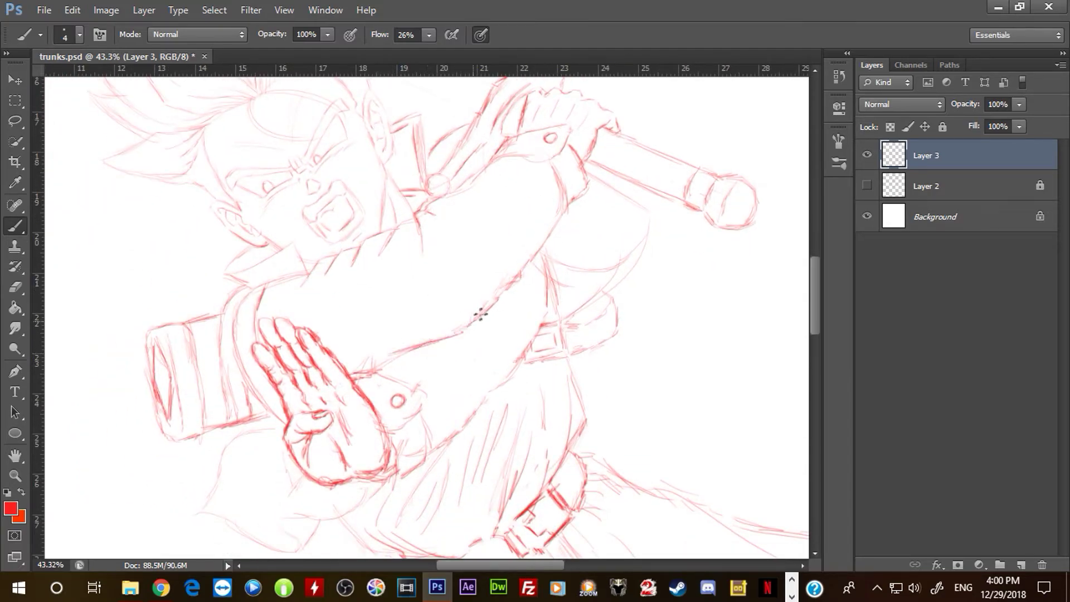
drag(460, 407, 499, 309)
mouse_move(347, 423)
mouse_down()
mouse_move(339, 449)
mouse_move(417, 394)
mouse_up()
mouse_move(395, 274)
mouse_down()
mouse_move(401, 252)
mouse_move(427, 248)
mouse_up()
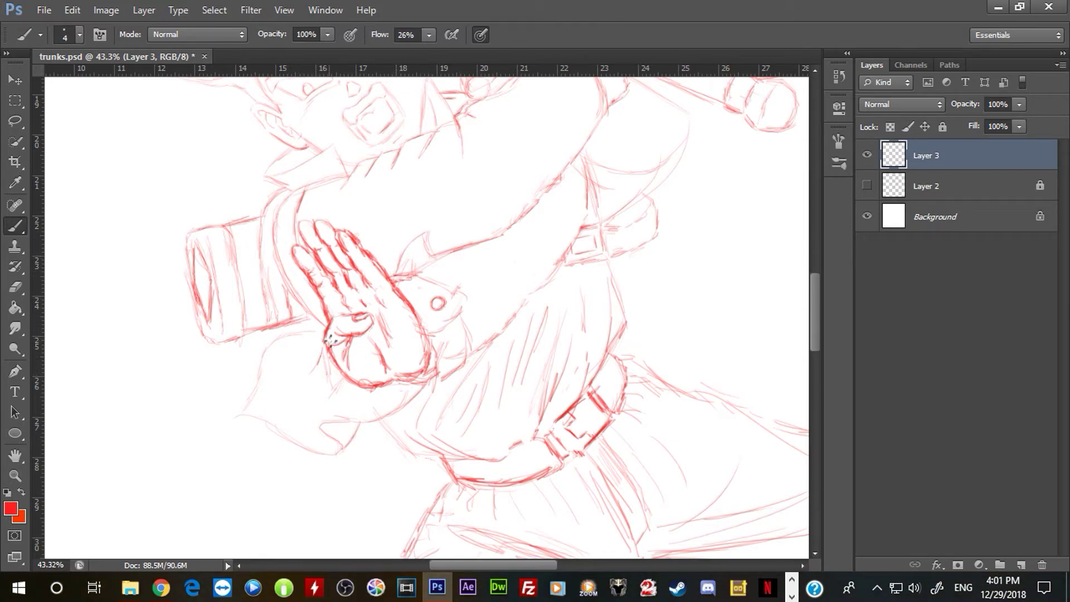
Step: Erase the rough inner lines of the ear beside the raised collar and redraw its inner folds
mouse_move(472, 177)
mouse_down()
mouse_move(483, 268)
mouse_move(417, 341)
mouse_up()
mouse_move(343, 234)
mouse_down()
mouse_move(477, 186)
mouse_move(467, 257)
mouse_up()
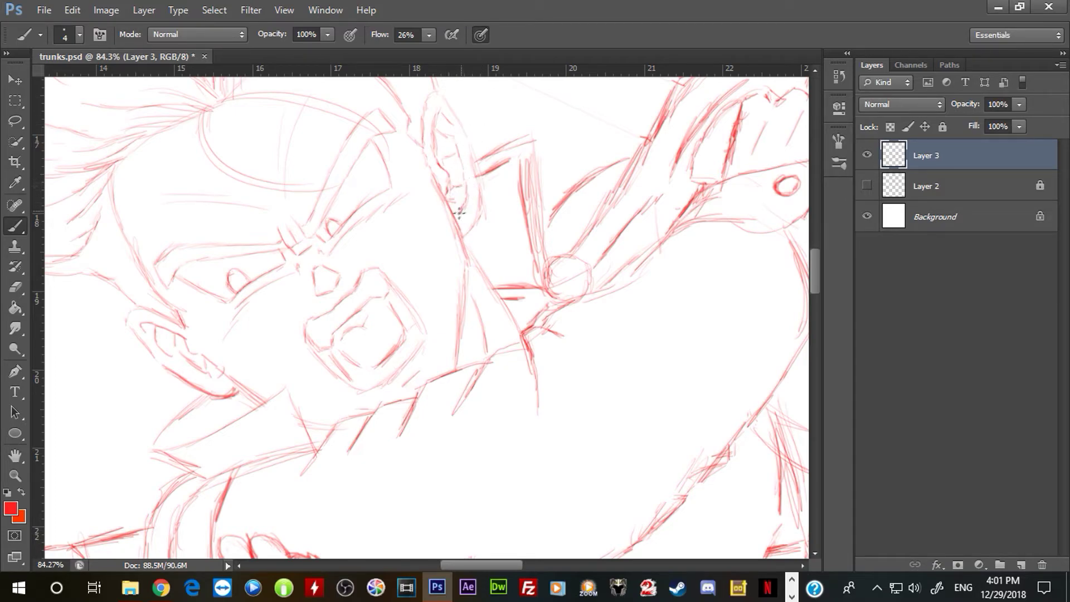
key(e)
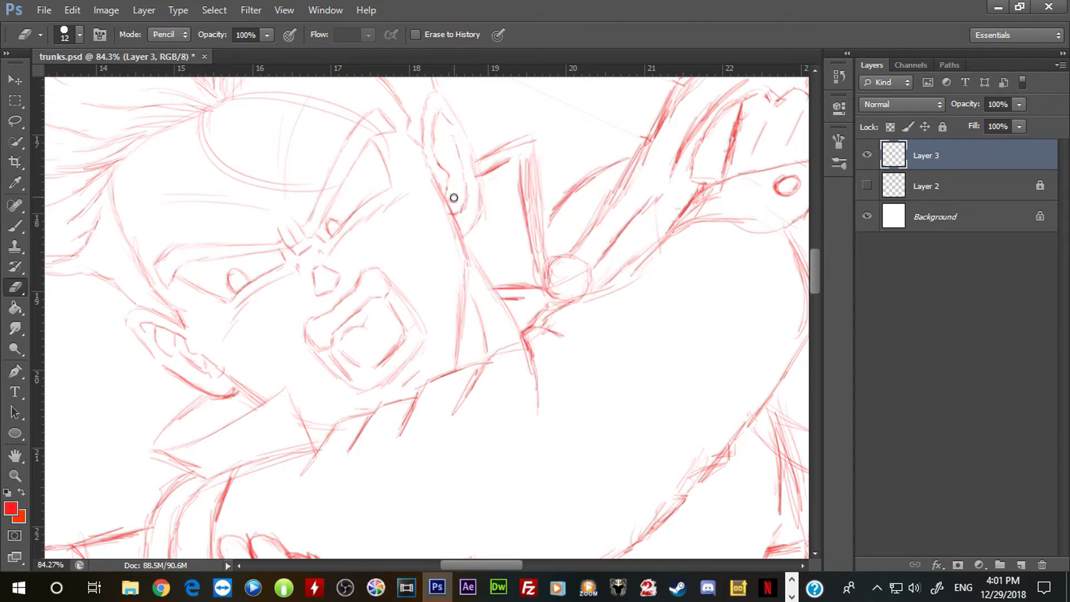
key(b)
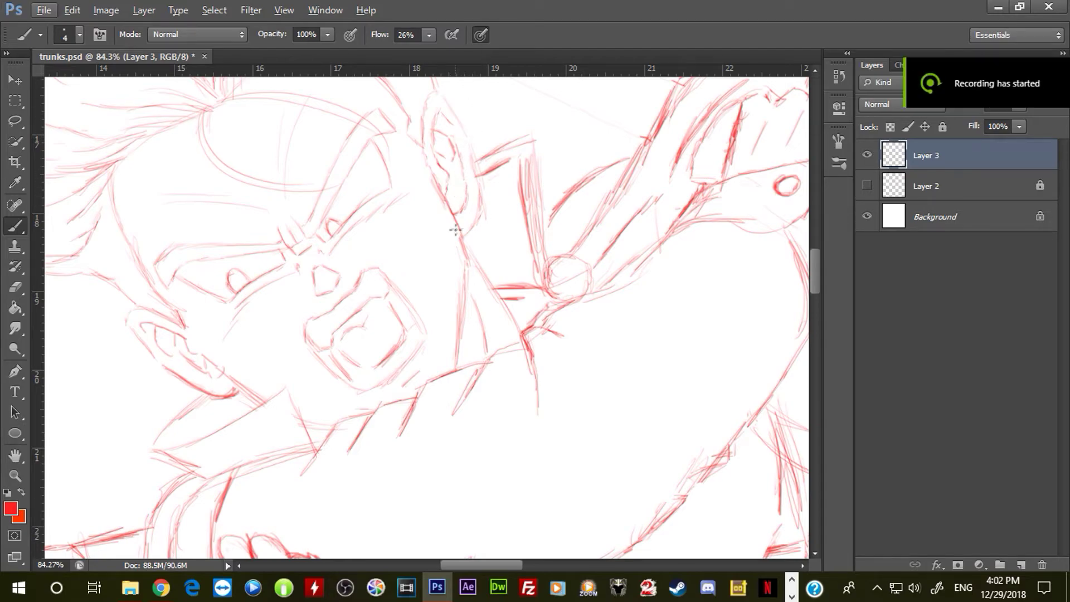
Step: Erase stray lines in the ear beside the raised collar and redraw its outline and inner folds
key(e)
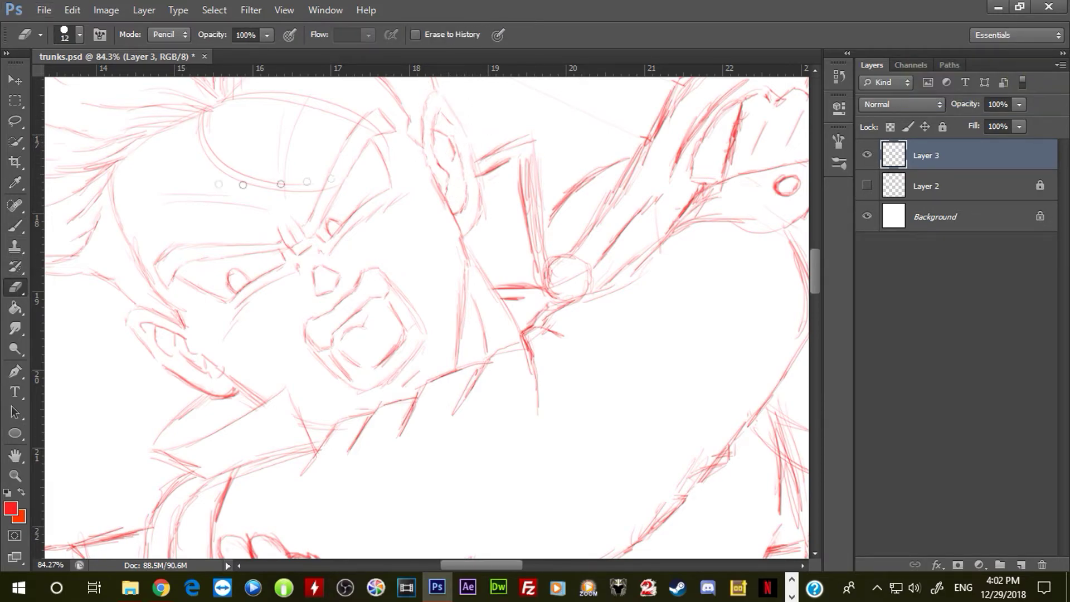
key(b)
key(e)
mouse_move(413, 183)
mouse_down()
mouse_move(452, 148)
mouse_move(471, 206)
mouse_up()
key(b)
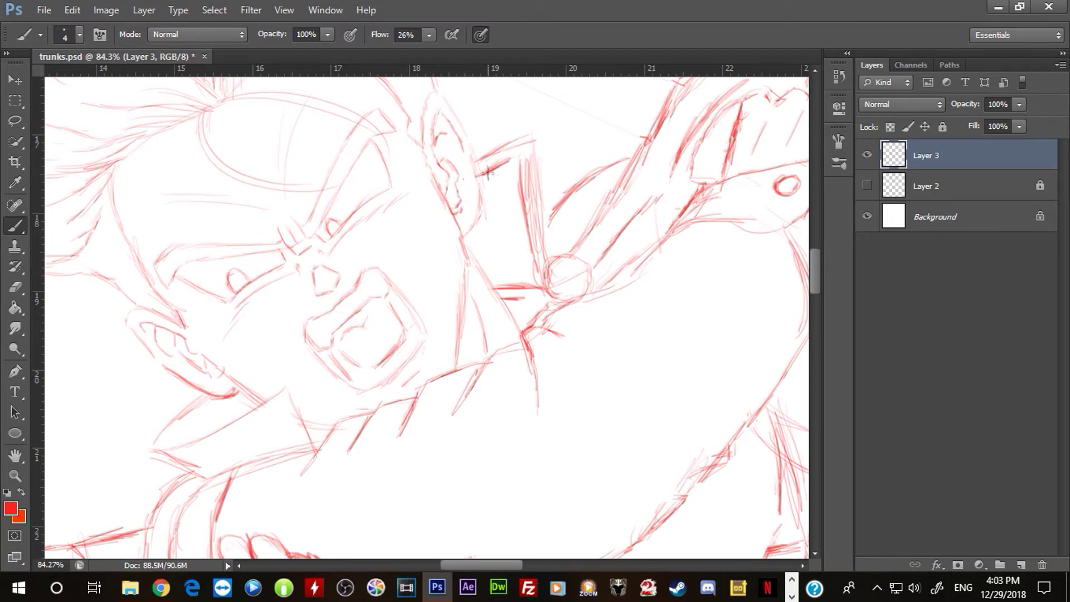
Step: Clean up the rough marks under that ear's lobe and redraw the jaw and neck line running down from it
key(e)
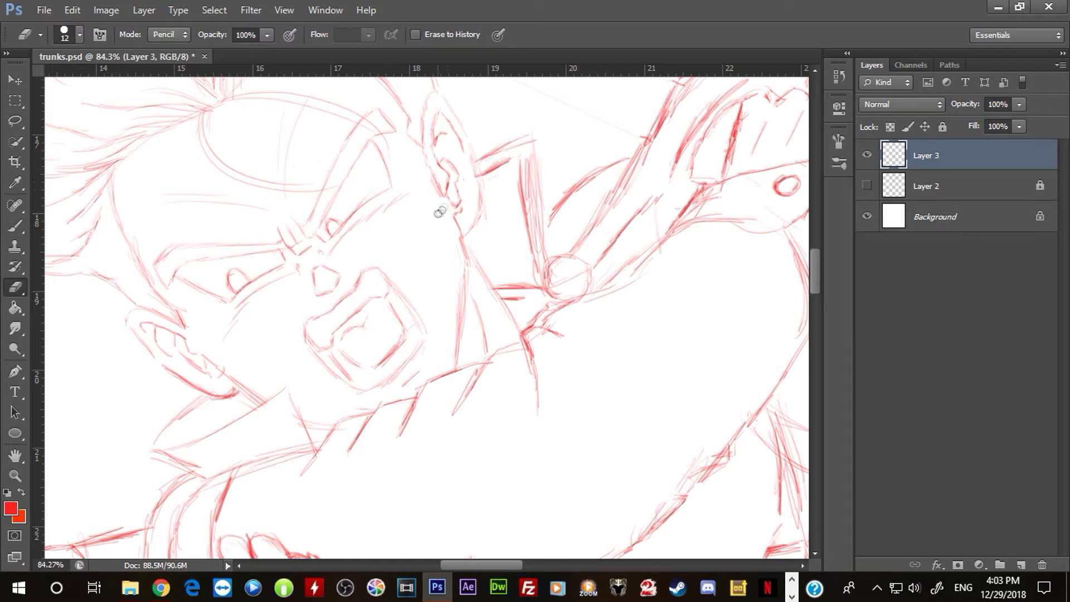
key(b)
drag(453, 218, 460, 304)
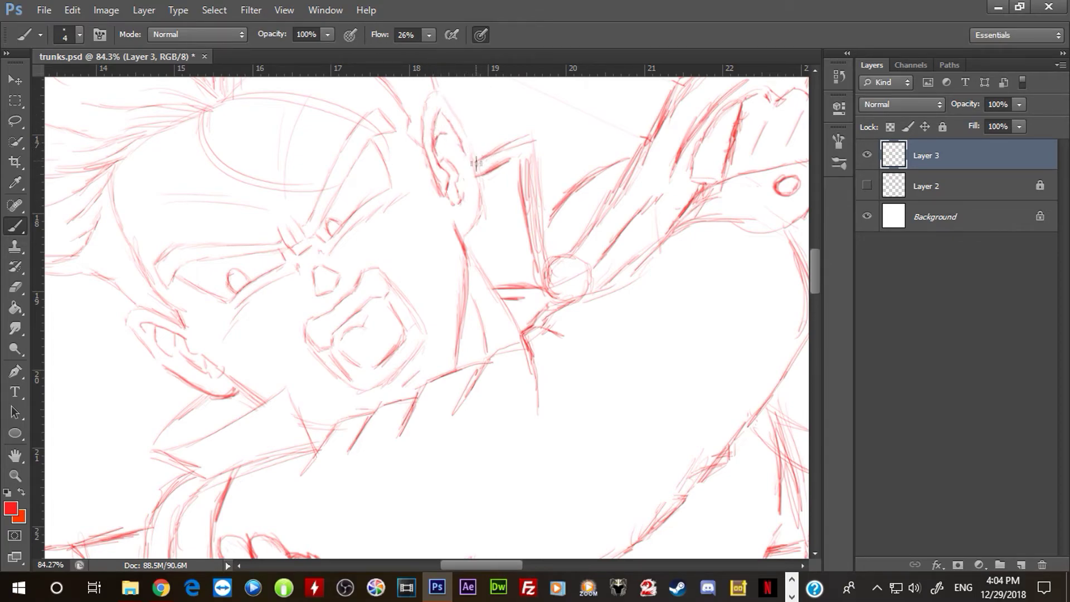
drag(453, 211, 460, 241)
click(15, 287)
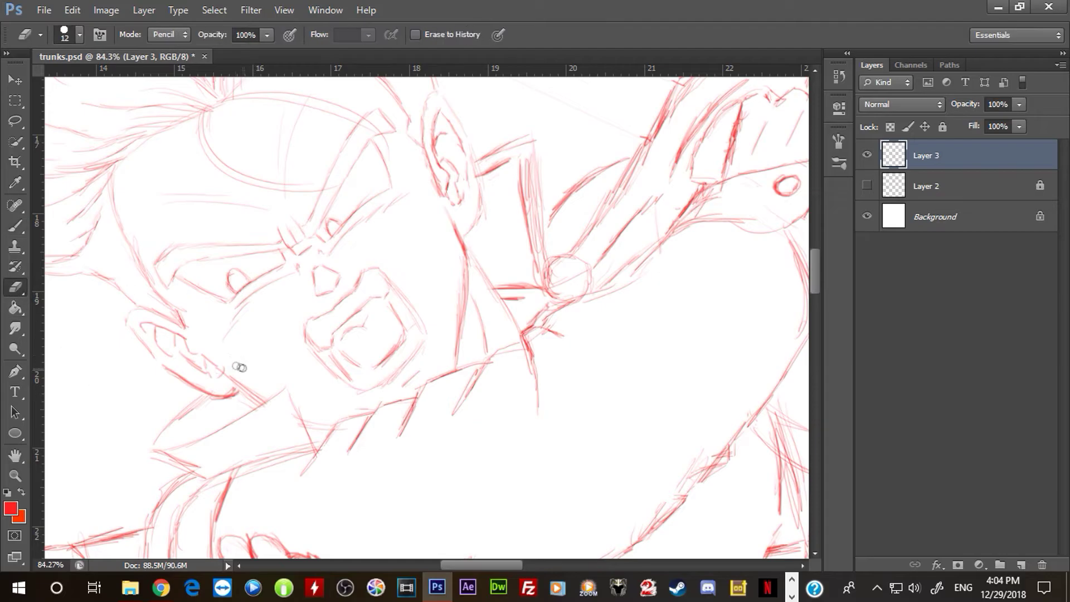
click(15, 476)
drag(433, 90, 596, 207)
key(e)
mouse_move(494, 216)
mouse_down()
mouse_move(543, 216)
mouse_move(528, 203)
mouse_move(554, 210)
mouse_up()
key(ctrl+z)
Step: Sketch the sword's broad pointed tip with inner bevel lines at the end of the blade guidelines above the hair
drag(641, 139, 388, 378)
click(15, 476)
drag(759, 343, 476, 258)
drag(311, 155, 395, 242)
key(b)
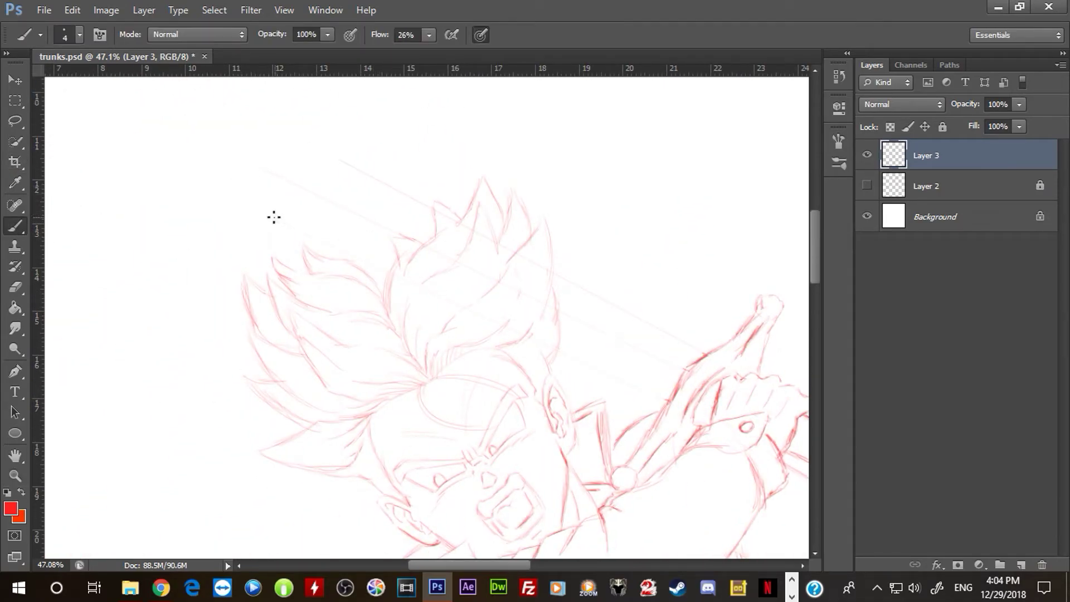
mouse_move(230, 151)
mouse_down()
mouse_move(306, 148)
mouse_move(350, 165)
mouse_up()
drag(274, 214, 307, 205)
drag(319, 157, 318, 191)
Step: Clean up the lines crossing the hair and add strand strokes to the upper tufts around the parting
click(15, 287)
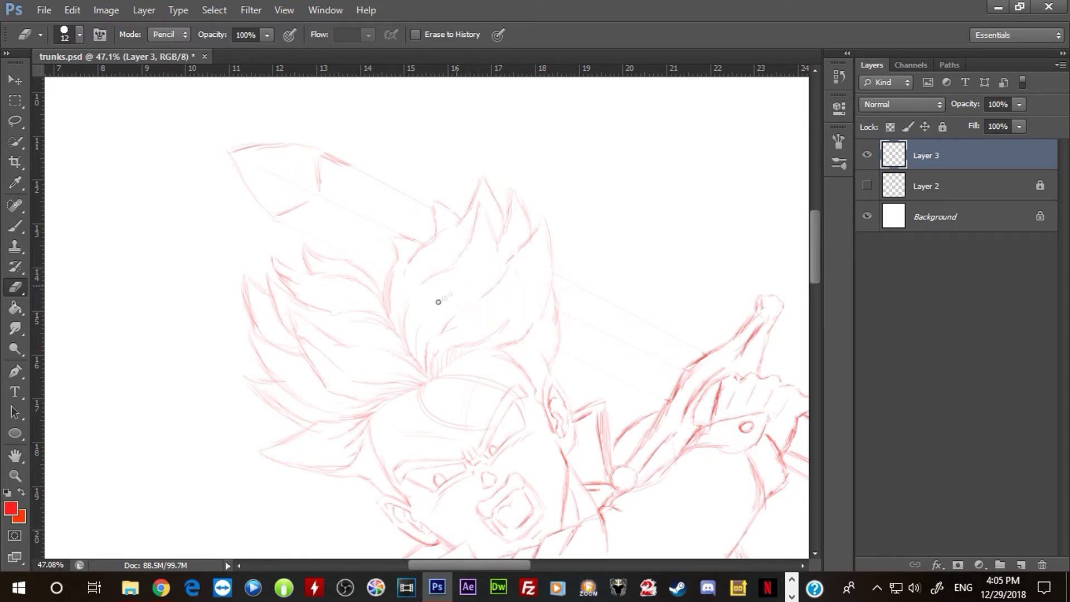
drag(550, 432, 490, 348)
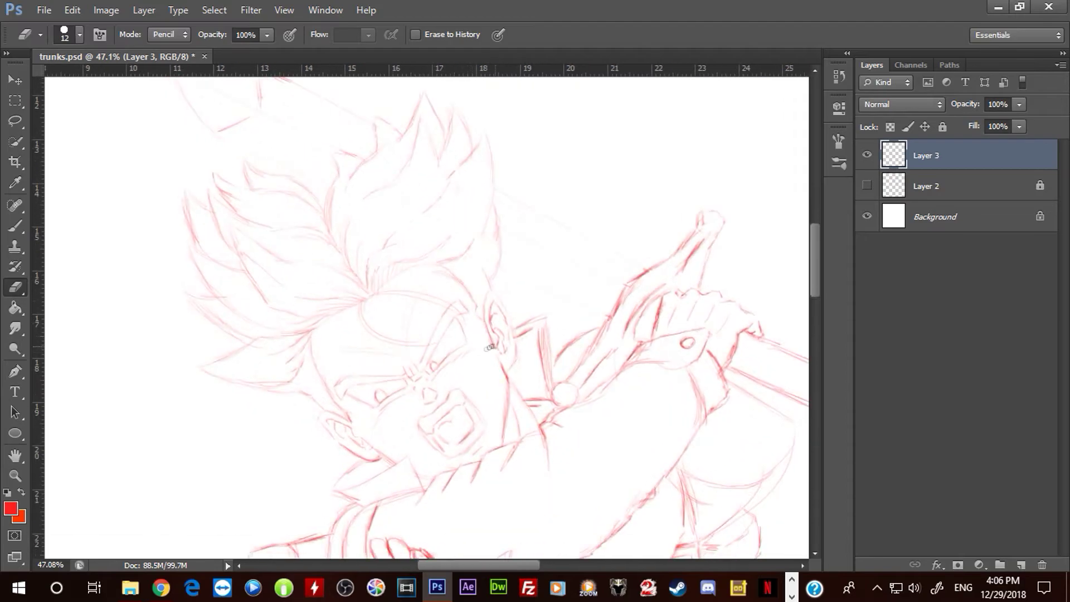
click(21, 225)
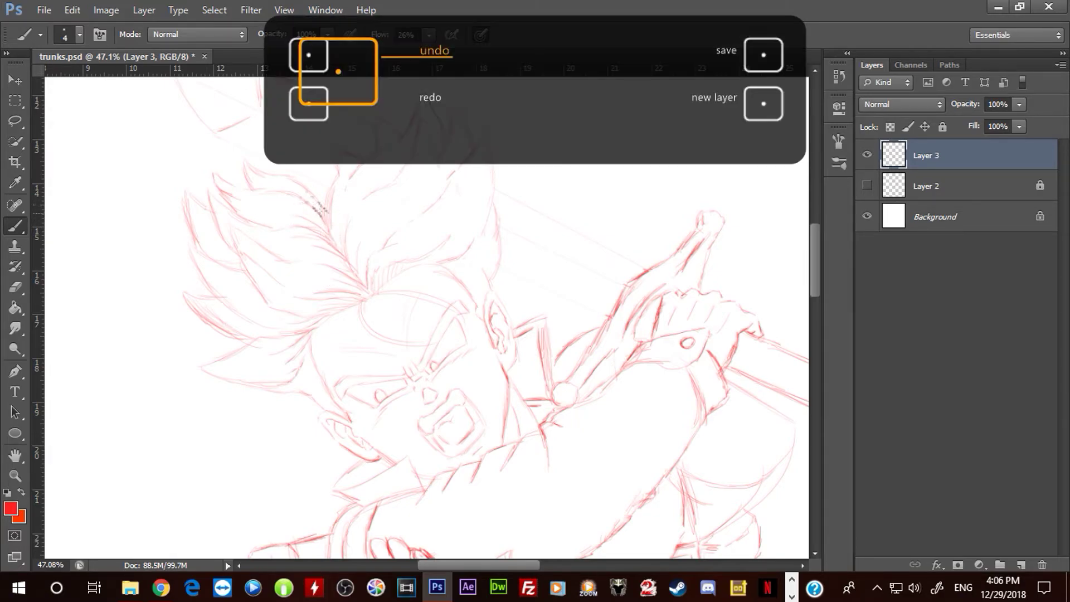
drag(333, 212, 345, 255)
mouse_move(342, 208)
mouse_down()
mouse_move(349, 257)
mouse_move(408, 244)
mouse_up()
key(ctrl+z)
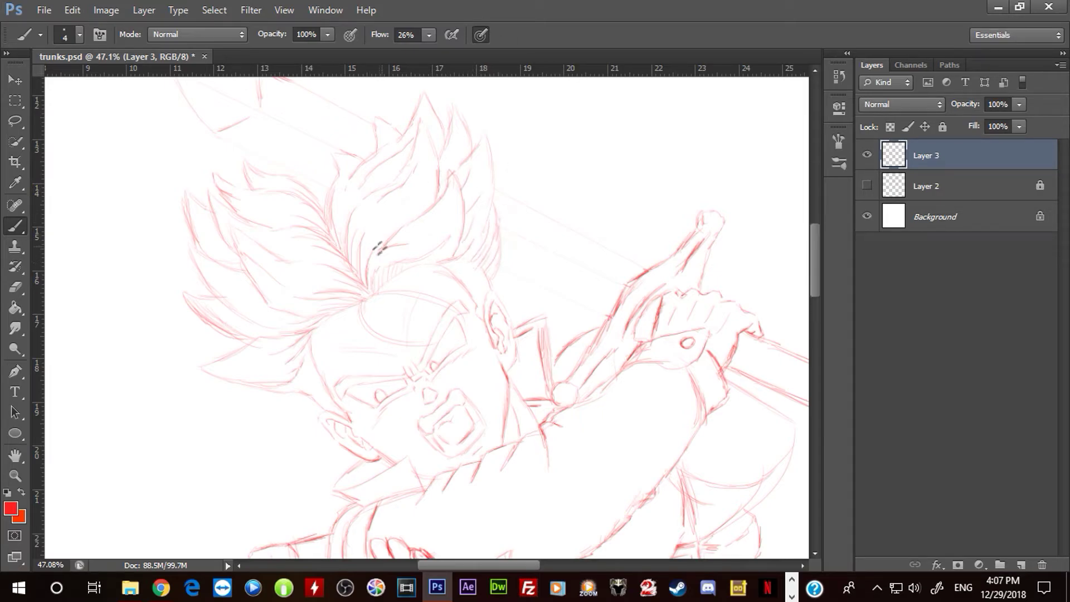
Step: Add strand strokes to the lower side tuft, the hairline above the forehead and the tallest hair spikes
drag(286, 382, 303, 350)
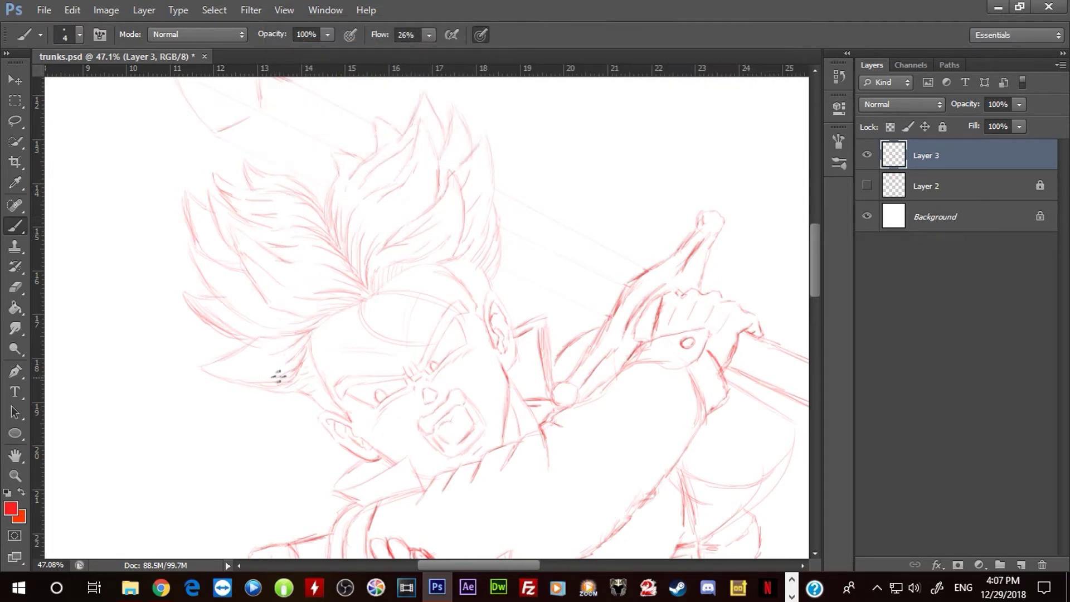
key(ctrl+z)
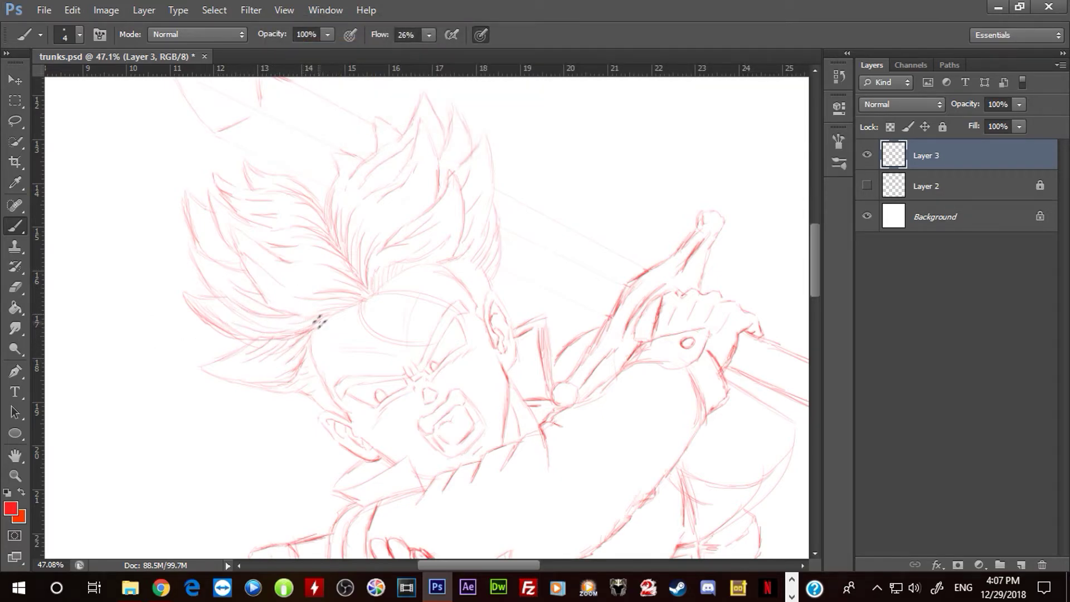
mouse_move(359, 300)
mouse_down()
mouse_move(310, 301)
mouse_move(391, 271)
mouse_up()
drag(411, 215, 419, 131)
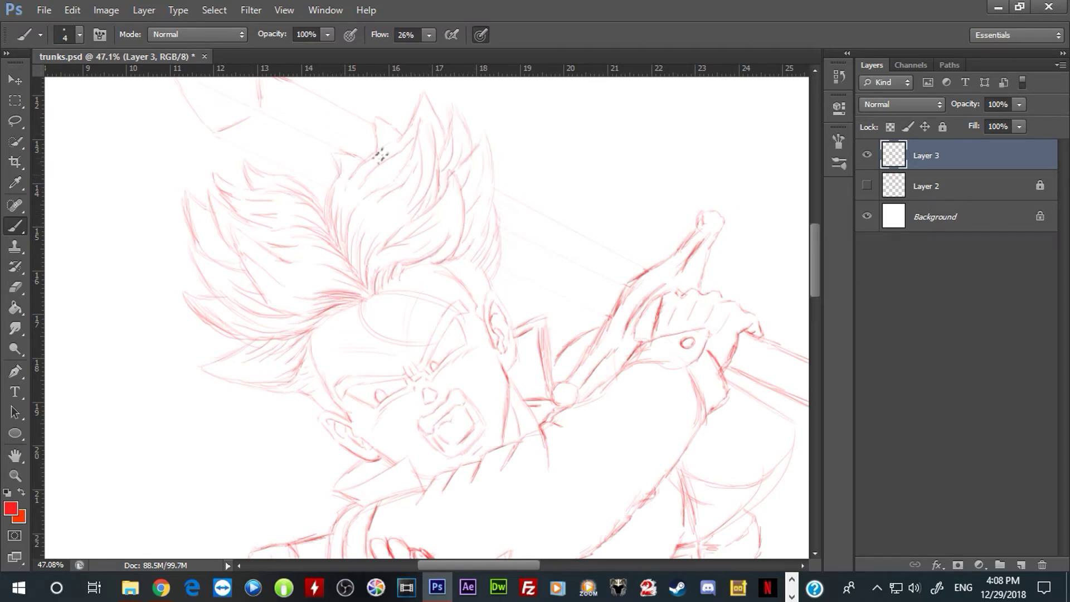
key(ctrl+z)
Step: Sketch long fold lines along the raised arm's sleeve and curved folds across the jacket front below the collar
drag(591, 363, 497, 181)
drag(347, 378, 484, 323)
mouse_move(559, 246)
mouse_down()
mouse_move(591, 192)
mouse_move(528, 267)
mouse_move(424, 334)
mouse_move(341, 366)
mouse_up()
mouse_move(329, 309)
mouse_down()
mouse_move(305, 355)
mouse_move(335, 361)
mouse_up()
drag(379, 293, 361, 371)
drag(406, 290, 393, 355)
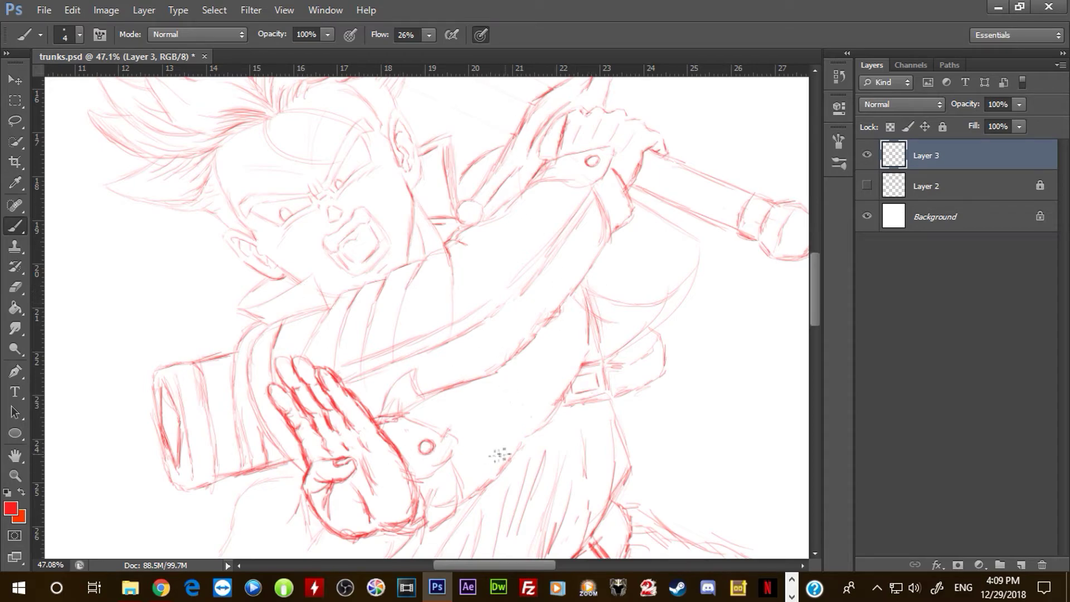
Step: Darken the open hand's cuff and wrist, and add wrap bands and guard details to the sword handle
mouse_move(455, 429)
mouse_down()
mouse_move(426, 422)
mouse_move(455, 451)
mouse_move(435, 462)
mouse_move(452, 485)
mouse_move(449, 514)
mouse_move(392, 534)
mouse_move(409, 538)
mouse_move(420, 484)
mouse_up()
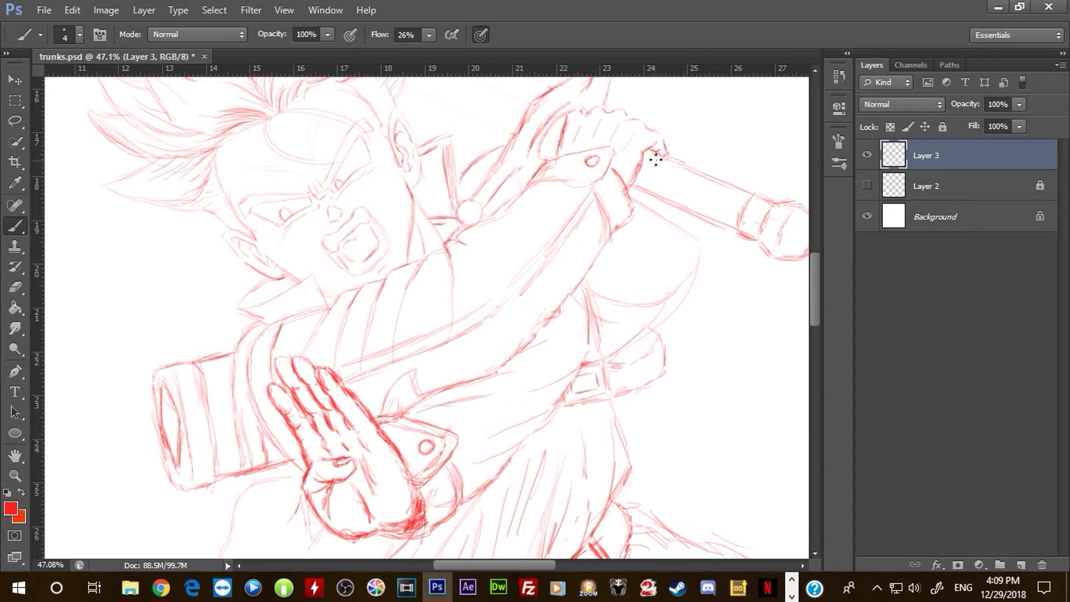
mouse_move(662, 181)
mouse_down()
mouse_move(693, 173)
mouse_move(696, 190)
mouse_move(669, 181)
mouse_move(677, 201)
mouse_move(706, 174)
mouse_move(688, 211)
mouse_move(713, 181)
mouse_move(704, 214)
mouse_up()
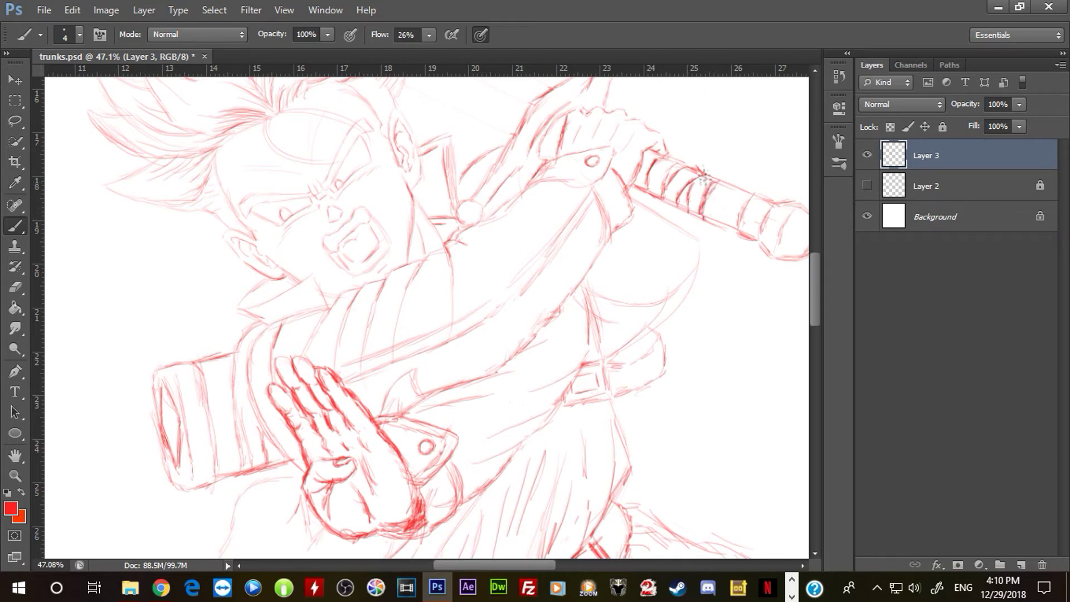
scroll(541, 134, up, 3)
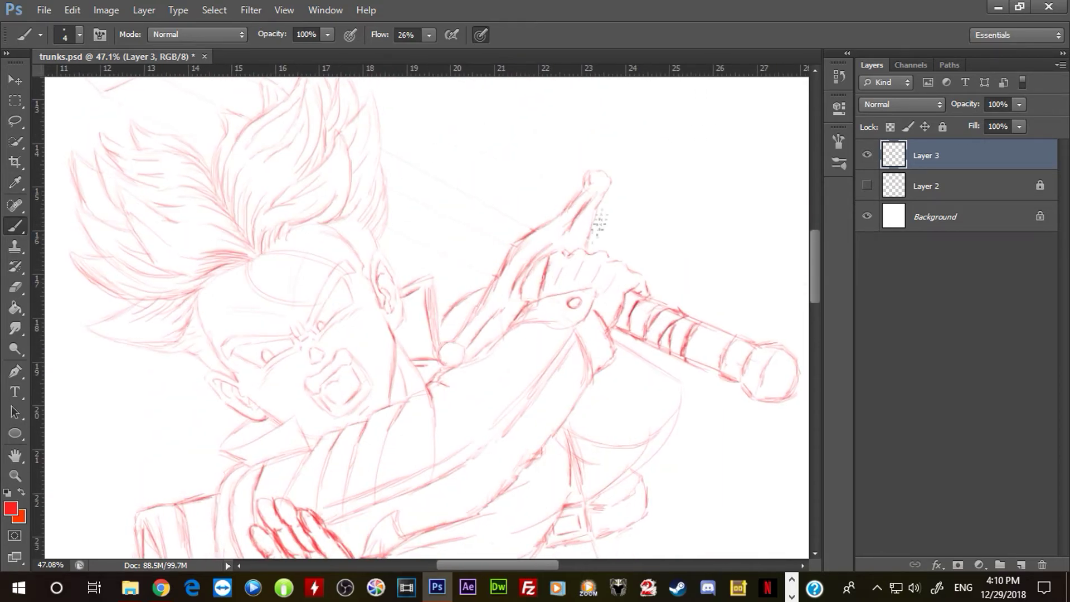
drag(611, 183, 592, 169)
Step: Fill the belt with short rib lines on both sides of the buckle
scroll(507, 239, down, 10)
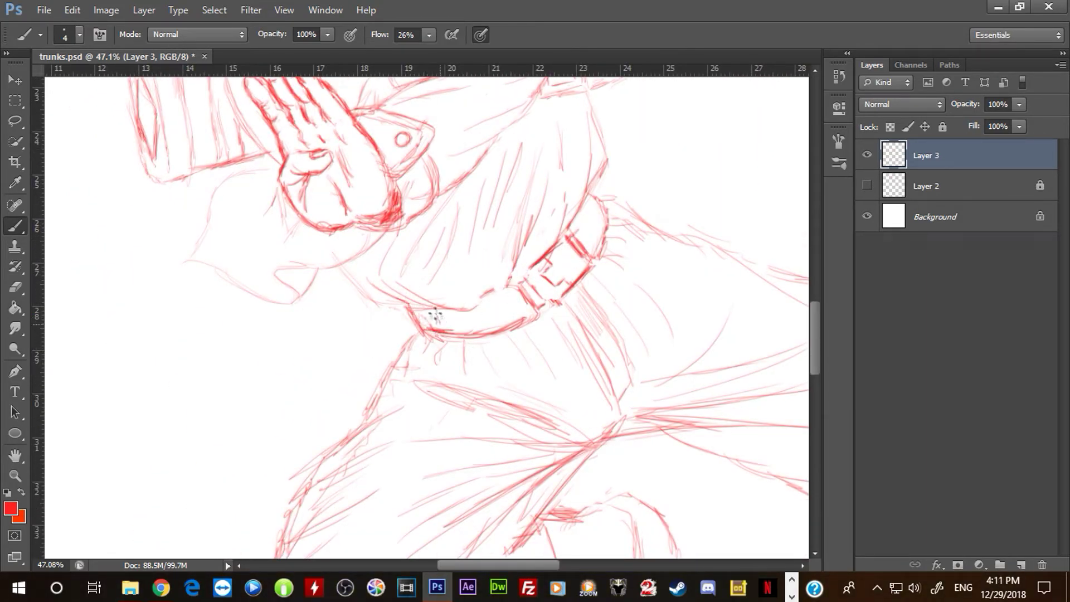
mouse_move(480, 315)
mouse_down()
mouse_move(501, 291)
mouse_move(525, 316)
mouse_up()
drag(586, 241, 593, 257)
drag(594, 239, 600, 249)
drag(603, 207, 589, 206)
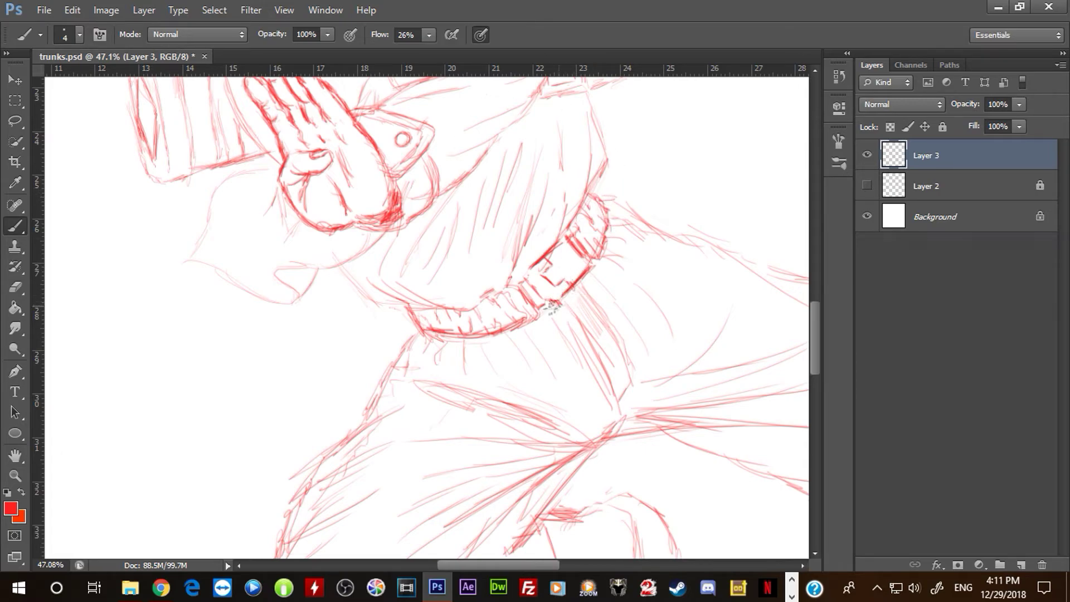
Step: Draw long slanted fold lines down the shirt's torso toward the belt
drag(517, 215, 486, 292)
mouse_move(483, 209)
mouse_down()
mouse_move(446, 299)
mouse_move(455, 281)
mouse_up()
drag(563, 148, 561, 233)
drag(556, 190, 519, 276)
drag(607, 123, 587, 215)
drag(523, 198, 498, 283)
mouse_move(494, 247)
mouse_down()
mouse_move(477, 298)
mouse_move(424, 355)
mouse_up()
drag(404, 307, 372, 357)
Step: Redraw the torso edge below the raised arm and erase its excess lines
drag(494, 190, 428, 349)
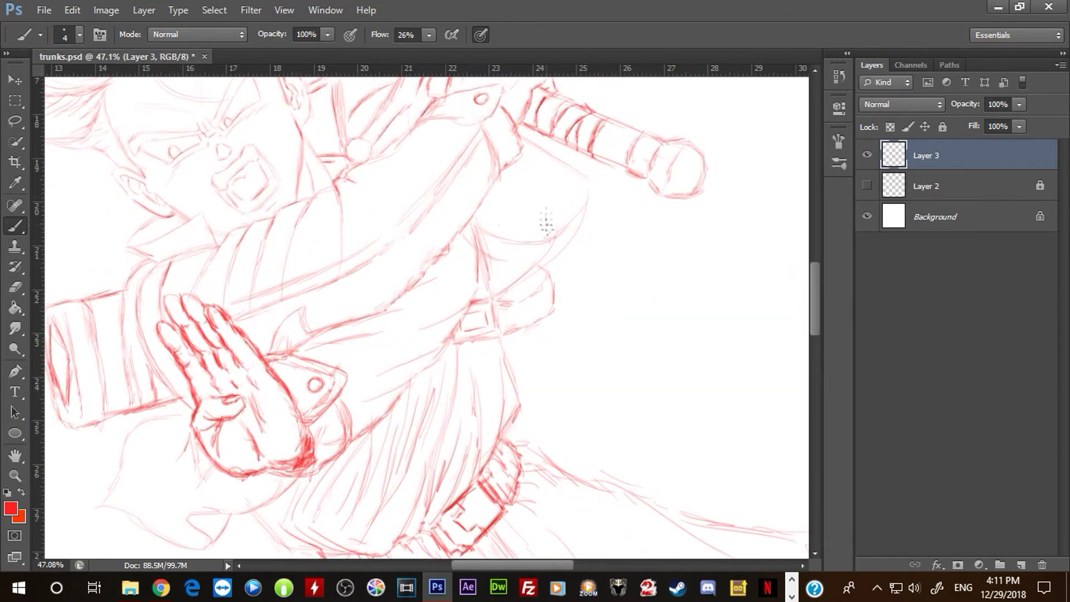
drag(473, 216, 485, 268)
drag(532, 176, 595, 220)
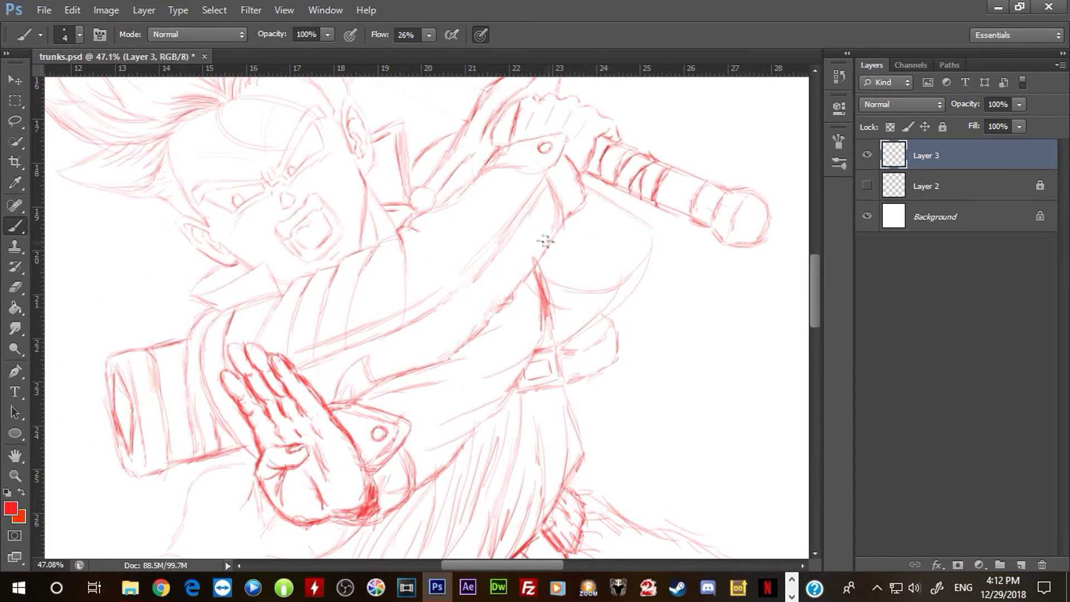
scroll(580, 220, up, 1)
key(e)
mouse_move(547, 313)
mouse_down()
mouse_move(541, 380)
mouse_move(546, 356)
mouse_up()
key(b)
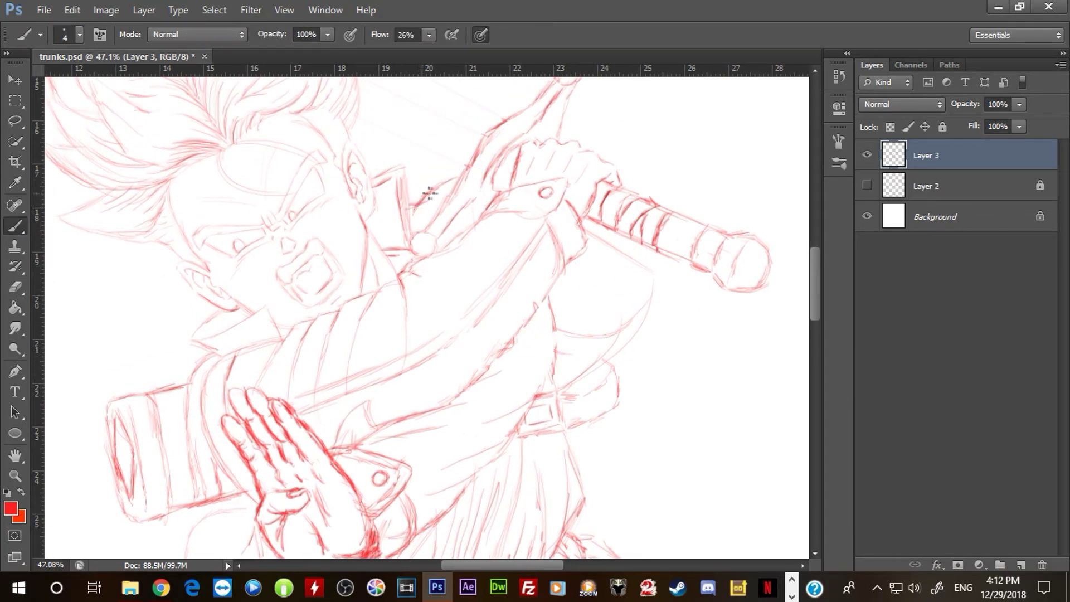
Step: Add fold strokes to the trousers below the belt, around the hips and crotch
drag(455, 313, 552, 45)
drag(488, 412, 452, 289)
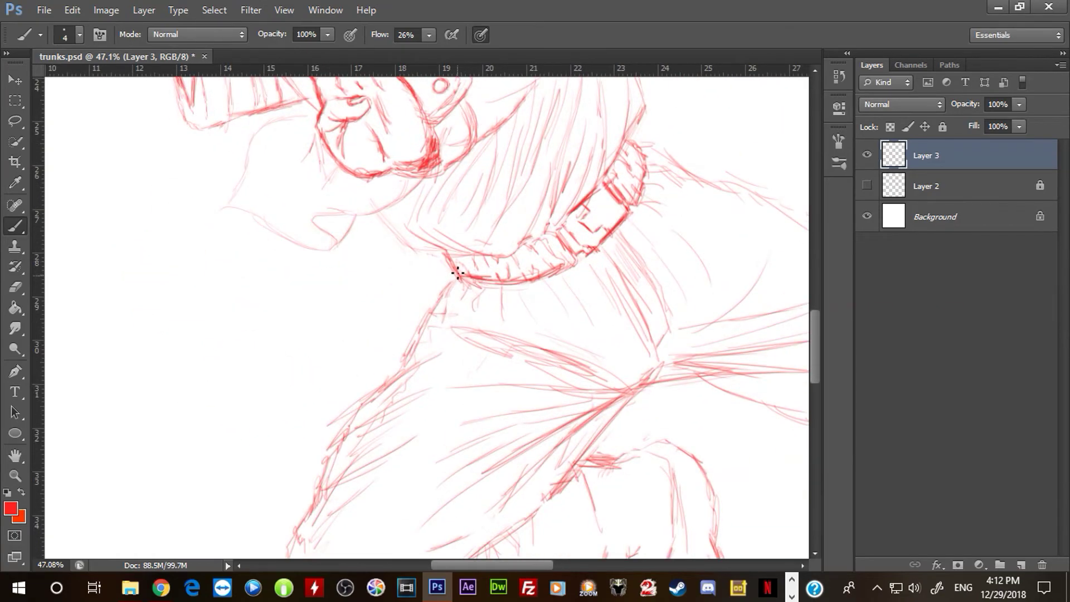
drag(601, 317, 626, 342)
drag(465, 318, 585, 345)
mouse_move(505, 310)
mouse_down()
mouse_move(628, 372)
mouse_move(414, 296)
mouse_up()
mouse_move(512, 291)
mouse_down()
mouse_move(485, 278)
mouse_move(510, 280)
mouse_move(519, 203)
mouse_move(511, 275)
mouse_move(533, 225)
mouse_up()
drag(491, 151, 523, 189)
drag(544, 244, 568, 202)
Step: Draw long fold lines across the thigh of the outstretched leg
mouse_move(681, 242)
mouse_down()
mouse_move(516, 212)
mouse_move(494, 197)
mouse_up()
drag(370, 285, 566, 280)
drag(492, 276, 549, 269)
drag(492, 330, 605, 321)
drag(580, 350, 632, 339)
drag(518, 363, 633, 356)
Step: Clean up the kneeling leg's boot and redraw its ankle line
drag(236, 334, 339, 205)
key(e)
mouse_move(442, 339)
mouse_down()
mouse_move(414, 225)
mouse_move(431, 272)
mouse_move(404, 228)
mouse_move(368, 229)
mouse_up()
key(b)
mouse_move(356, 351)
mouse_down()
mouse_move(421, 307)
mouse_move(411, 313)
mouse_move(396, 260)
mouse_move(395, 329)
mouse_up()
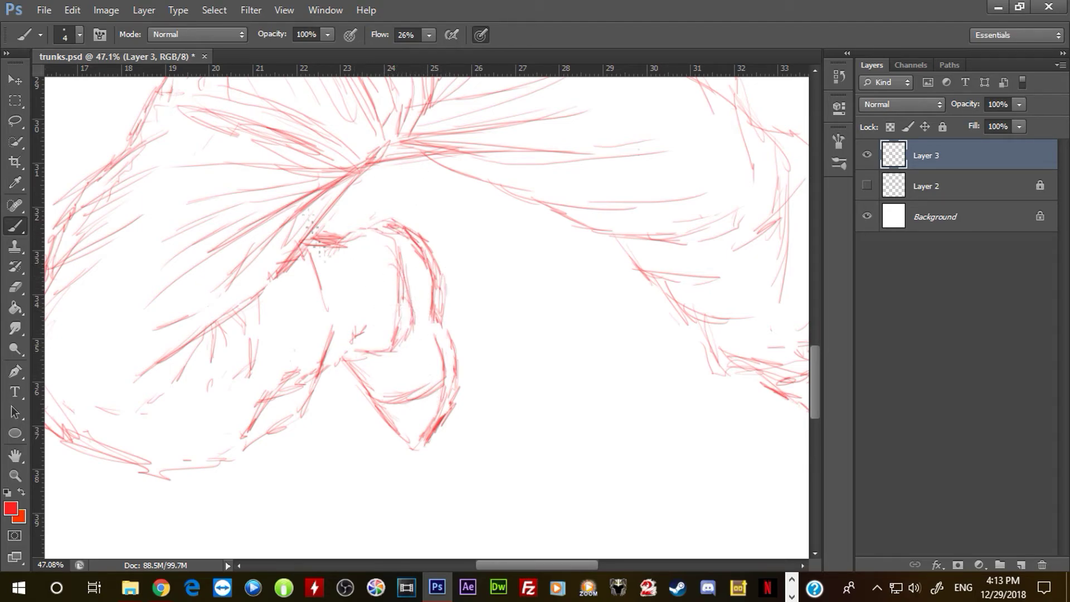
Step: Add curved bands across the kneeling leg's boot toe and fold lines on its calf
mouse_move(403, 380)
mouse_down()
mouse_move(388, 387)
mouse_move(349, 362)
mouse_up()
mouse_move(384, 410)
mouse_down()
mouse_move(438, 394)
mouse_move(433, 422)
mouse_up()
drag(398, 432, 421, 433)
key(ctrl+z)
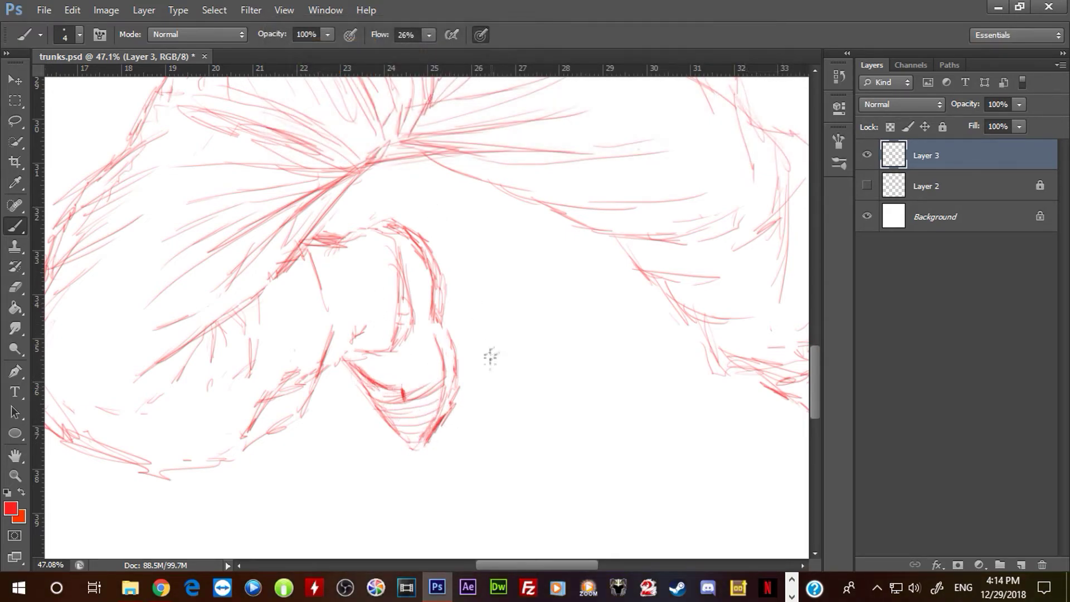
mouse_move(326, 268)
mouse_down()
mouse_move(278, 333)
mouse_move(241, 323)
mouse_move(279, 376)
mouse_up()
drag(278, 300, 306, 372)
Step: Redraw the outstretched leg's boot with a wider pointed toe, a heel bump and an ankle crease
key(alt+space)
drag(513, 340, 485, 344)
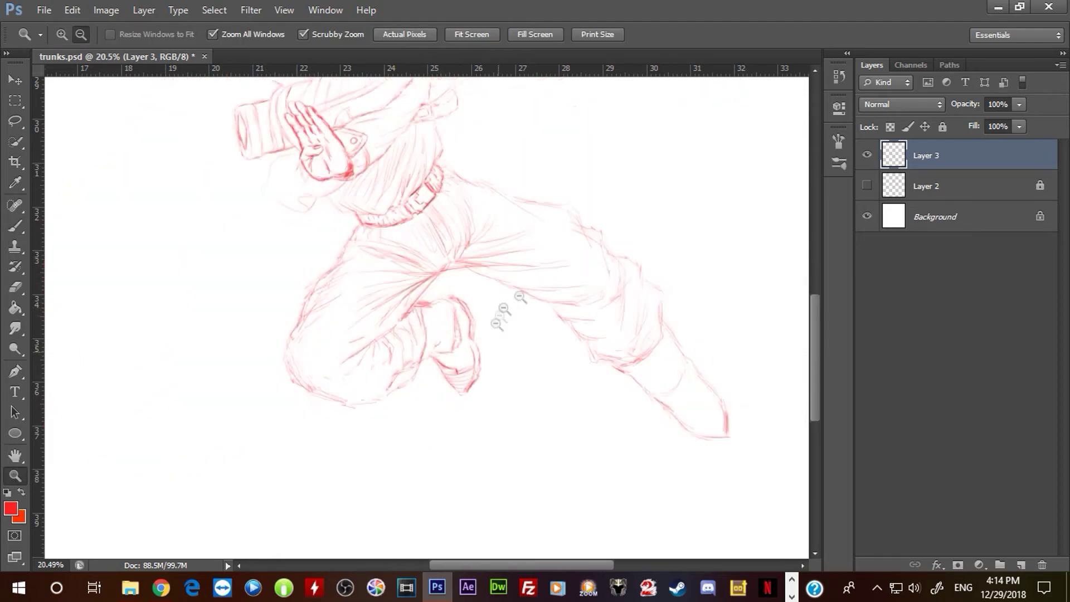
drag(659, 318, 575, 405)
drag(600, 454, 641, 449)
mouse_move(683, 412)
mouse_down()
mouse_move(689, 246)
mouse_move(595, 308)
mouse_up()
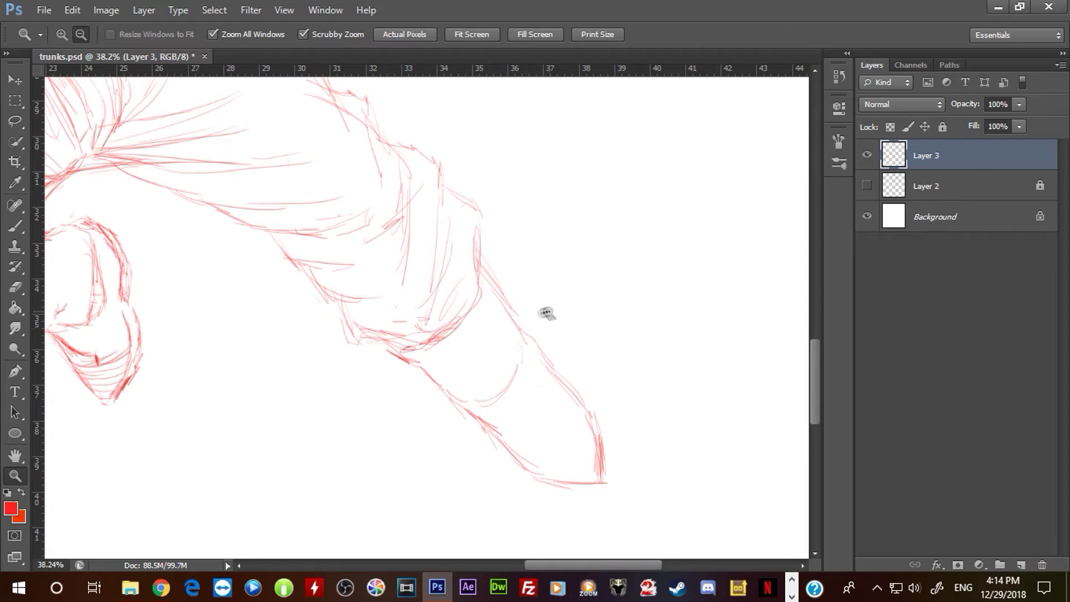
click(15, 288)
right_click(561, 363)
key(Escape)
key(b)
mouse_move(429, 365)
mouse_down()
mouse_move(442, 372)
mouse_move(447, 406)
mouse_move(478, 425)
mouse_move(552, 446)
mouse_move(620, 425)
mouse_up()
mouse_move(589, 389)
mouse_down()
mouse_move(622, 424)
mouse_move(606, 393)
mouse_move(586, 390)
mouse_move(527, 335)
mouse_move(514, 296)
mouse_up()
mouse_move(532, 360)
mouse_down()
mouse_move(509, 292)
mouse_move(516, 305)
mouse_up()
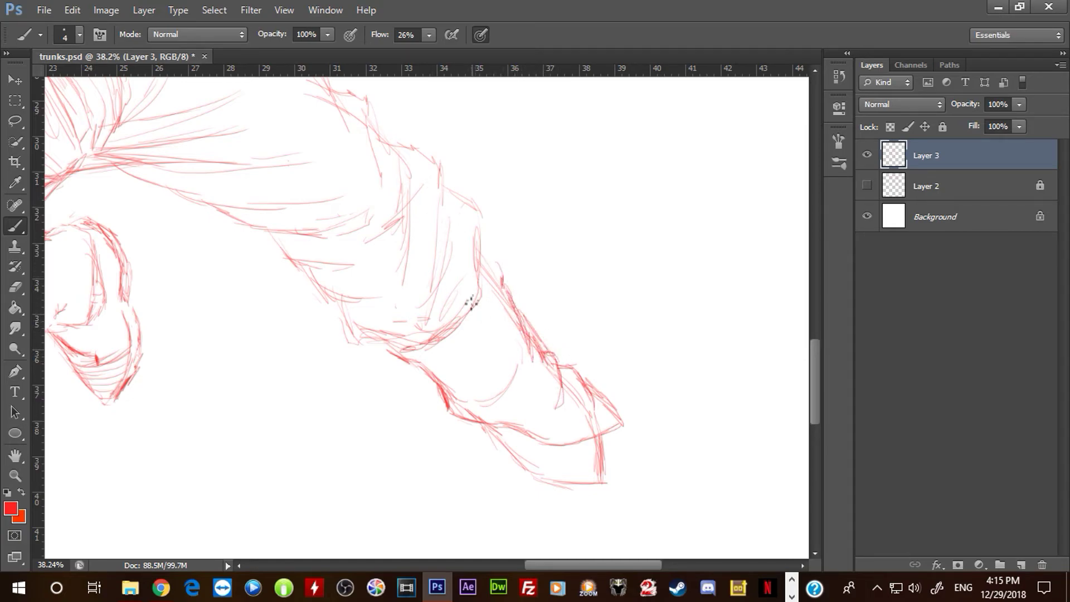
Step: Round off the trouser cuff above the outstretched boot, erase the old foot outline and redraw the toe curve
mouse_move(473, 334)
mouse_down()
mouse_move(501, 275)
mouse_move(485, 207)
mouse_up()
key(e)
mouse_move(521, 480)
mouse_down()
mouse_move(491, 444)
mouse_move(573, 402)
mouse_move(604, 485)
mouse_move(528, 473)
mouse_up()
drag(508, 303, 526, 361)
click(17, 227)
mouse_move(582, 382)
mouse_down()
mouse_move(575, 439)
mouse_move(550, 447)
mouse_move(453, 417)
mouse_move(504, 425)
mouse_up()
drag(204, 416, 309, 416)
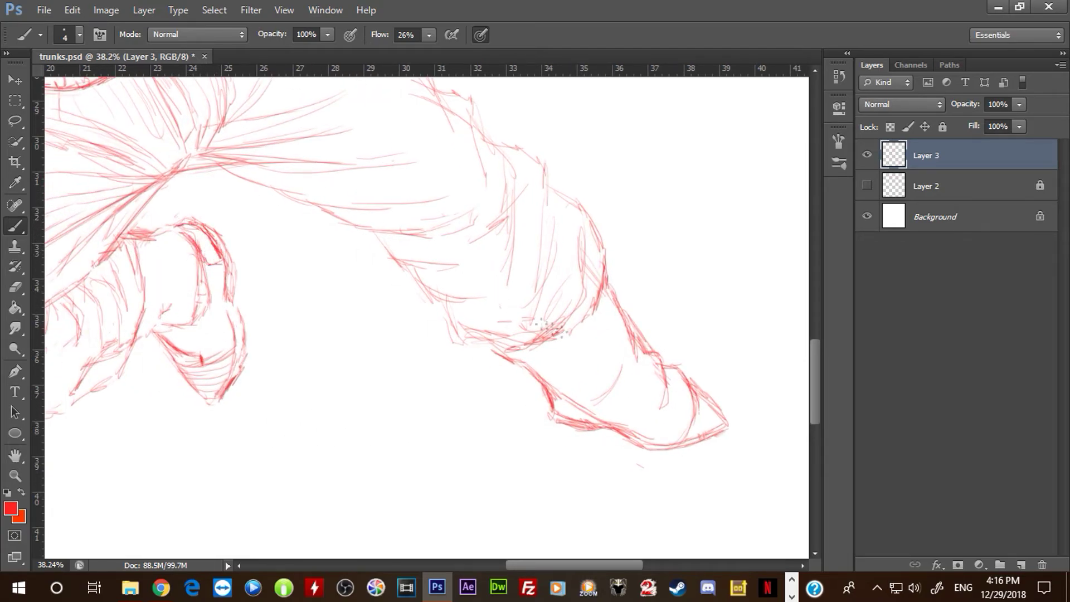
drag(704, 408, 693, 437)
key(ctrl+z)
drag(698, 395, 701, 436)
Step: Add long fold strokes across the trousers from the kneeling leg's thigh toward the crotch
click(15, 476)
drag(573, 416, 516, 397)
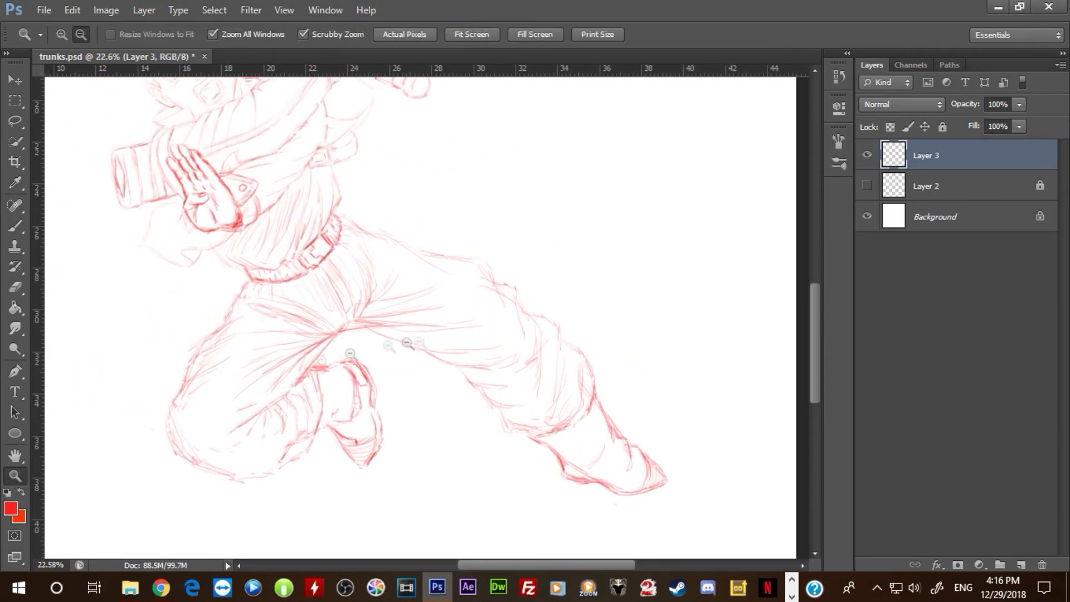
drag(383, 351, 446, 352)
key(b)
drag(295, 293, 460, 333)
drag(248, 293, 413, 318)
drag(261, 302, 476, 337)
drag(254, 317, 435, 332)
drag(255, 324, 496, 350)
Step: Erase a stray fold line on the trousers and add further long fold strokes across the legs
key(e)
mouse_move(349, 312)
mouse_down()
mouse_move(554, 332)
mouse_move(497, 296)
mouse_move(342, 284)
mouse_move(283, 314)
mouse_up()
key(b)
mouse_move(194, 389)
mouse_down()
mouse_move(235, 345)
mouse_move(303, 314)
mouse_up()
mouse_move(263, 325)
mouse_down()
mouse_move(350, 316)
mouse_move(434, 344)
mouse_up()
mouse_move(292, 292)
mouse_down()
mouse_move(502, 349)
mouse_move(547, 342)
mouse_up()
drag(300, 270, 673, 319)
drag(357, 262, 580, 282)
drag(267, 286, 332, 299)
drag(204, 271, 292, 288)
key(z)
drag(424, 369, 394, 363)
drag(619, 430, 545, 349)
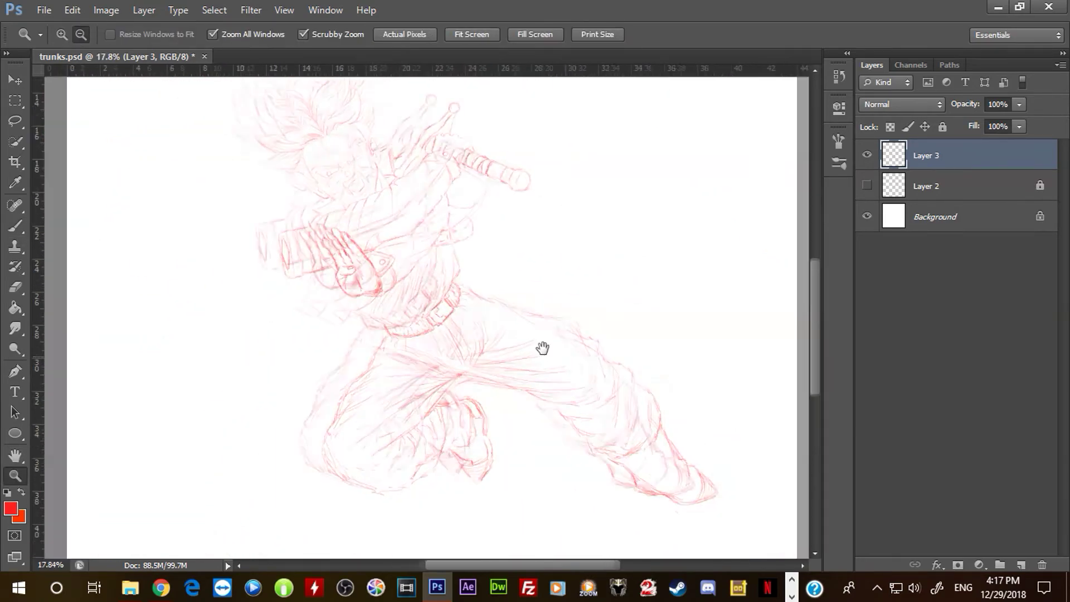
scroll(536, 334, up, 2)
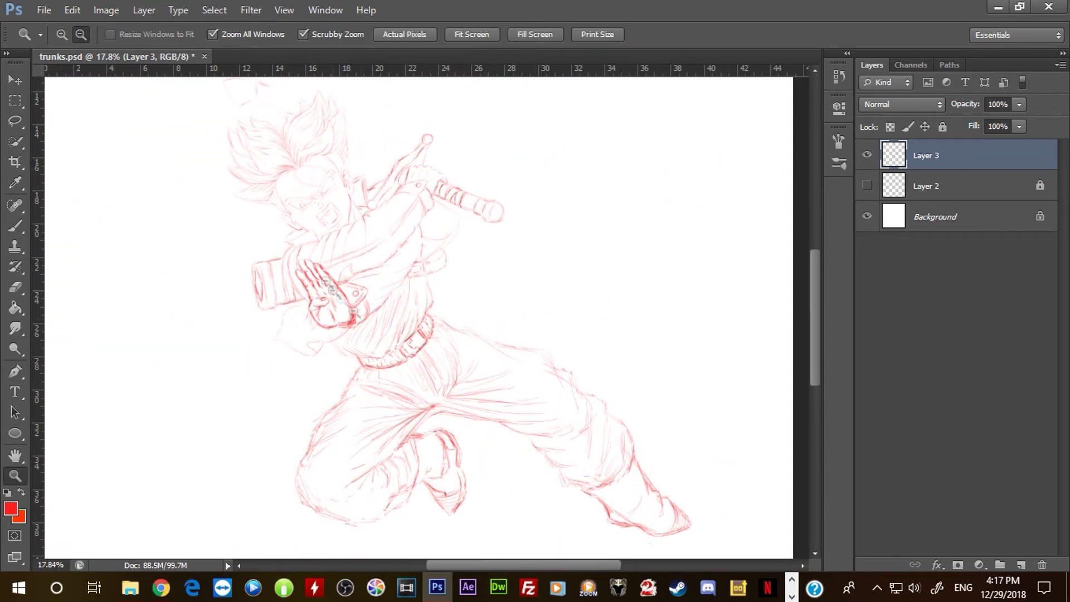
click(110, 9)
mouse_move(123, 38)
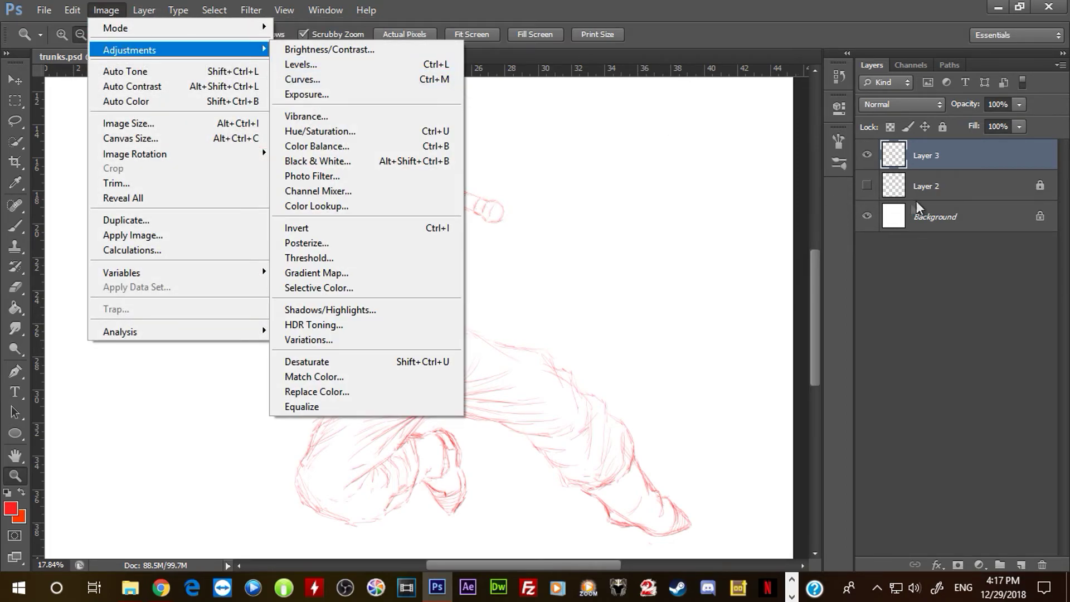
Step: Duplicate the finished red sketch layer, Layer 3, within trunks.psd as Layer 3 copy
click(942, 164)
right_click(942, 165)
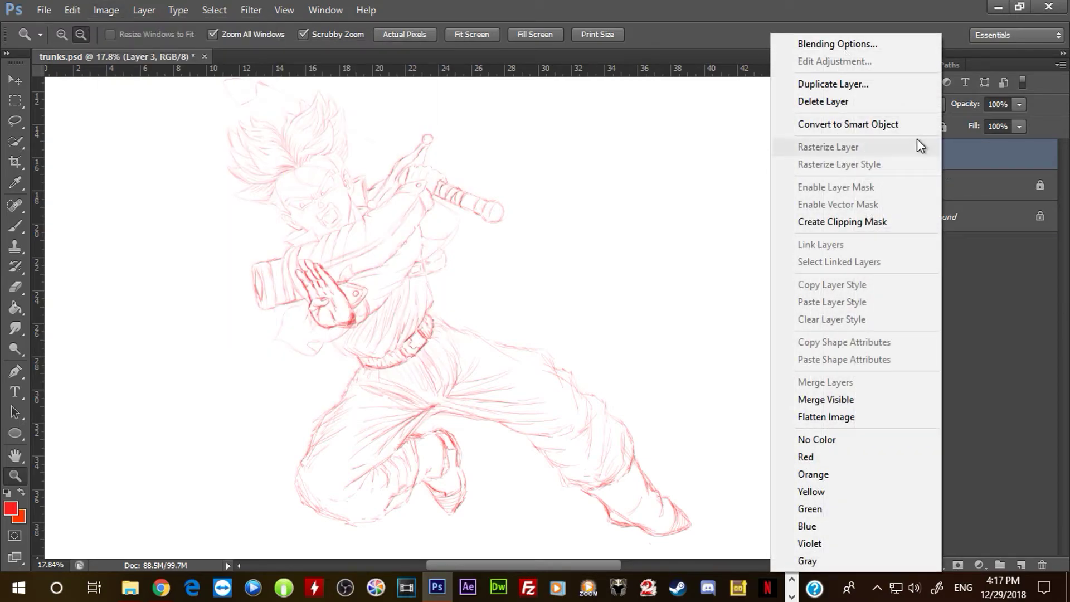
click(882, 85)
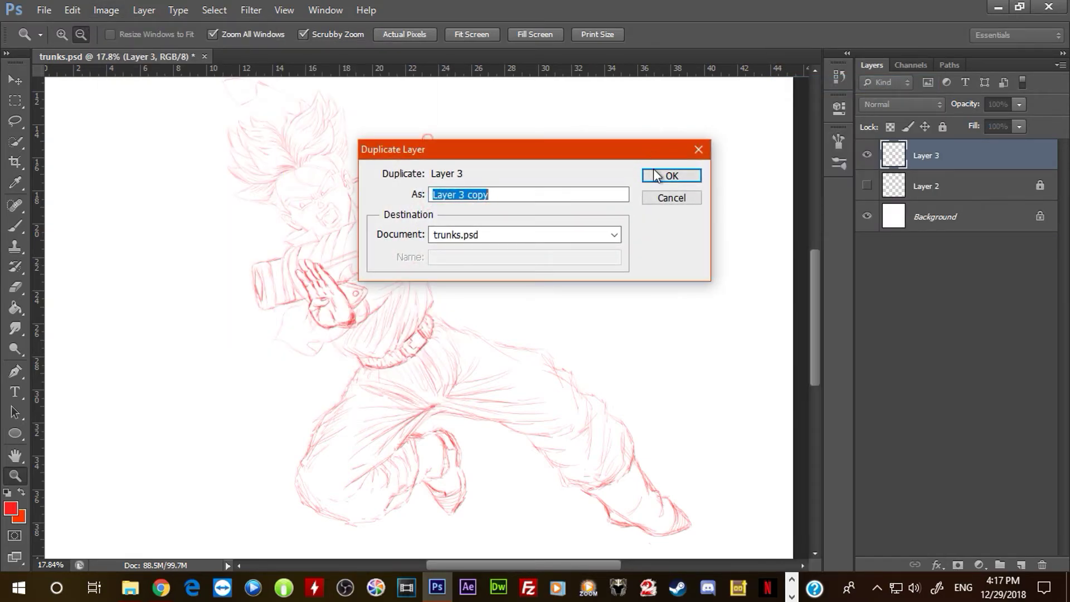
click(663, 175)
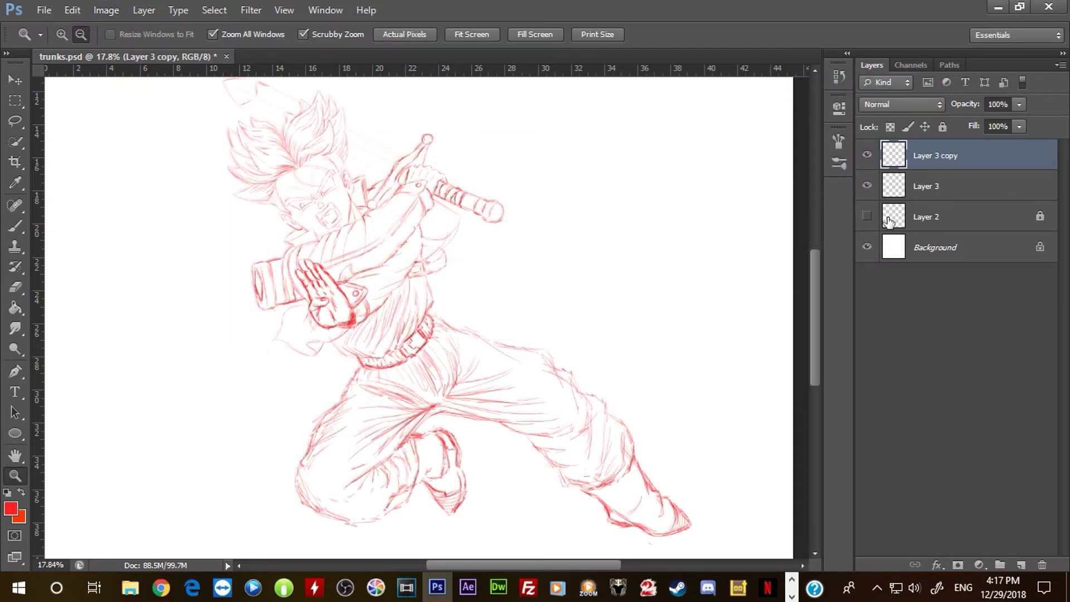
Step: Lock and hide the original Layer 3, keeping Layer 3 copy visible and active
click(867, 186)
click(868, 186)
click(945, 193)
click(943, 127)
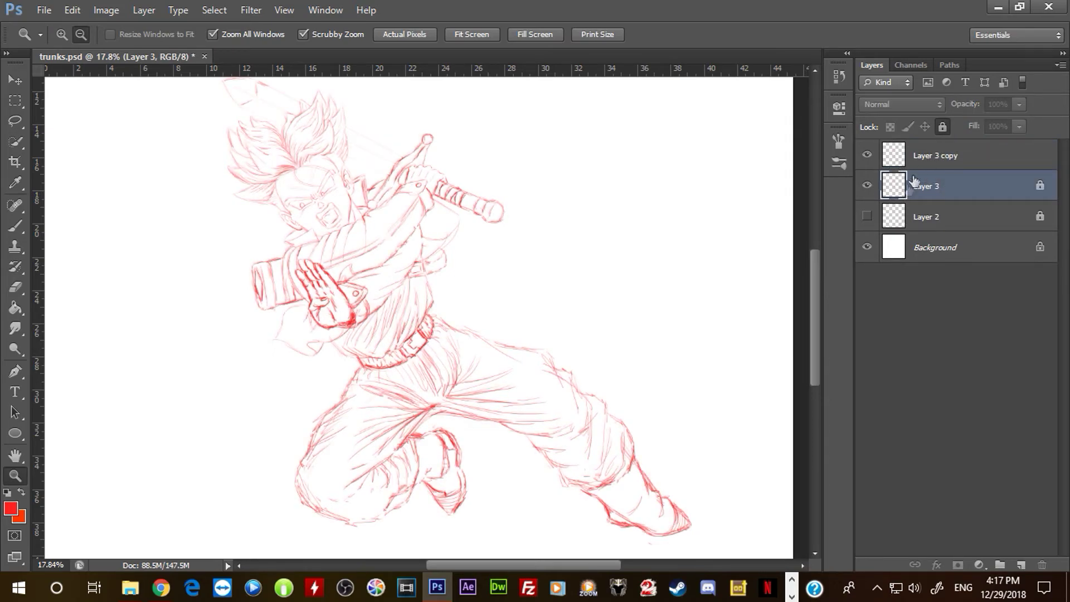
click(867, 185)
click(953, 158)
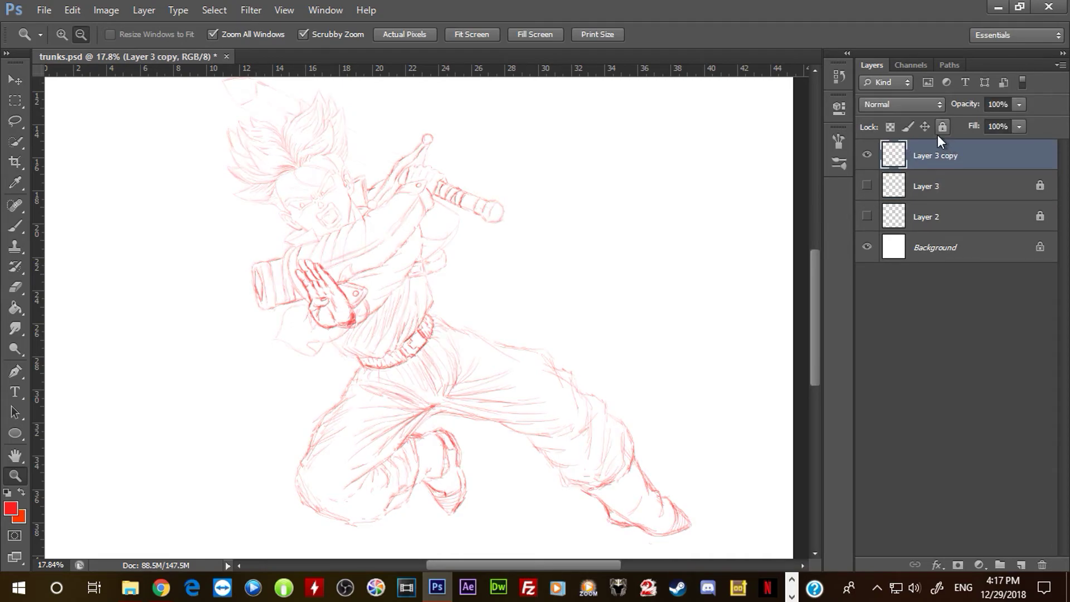
Step: Convert the document to Grayscale without flattening the layers, discarding the color information
click(144, 10)
mouse_move(113, 12)
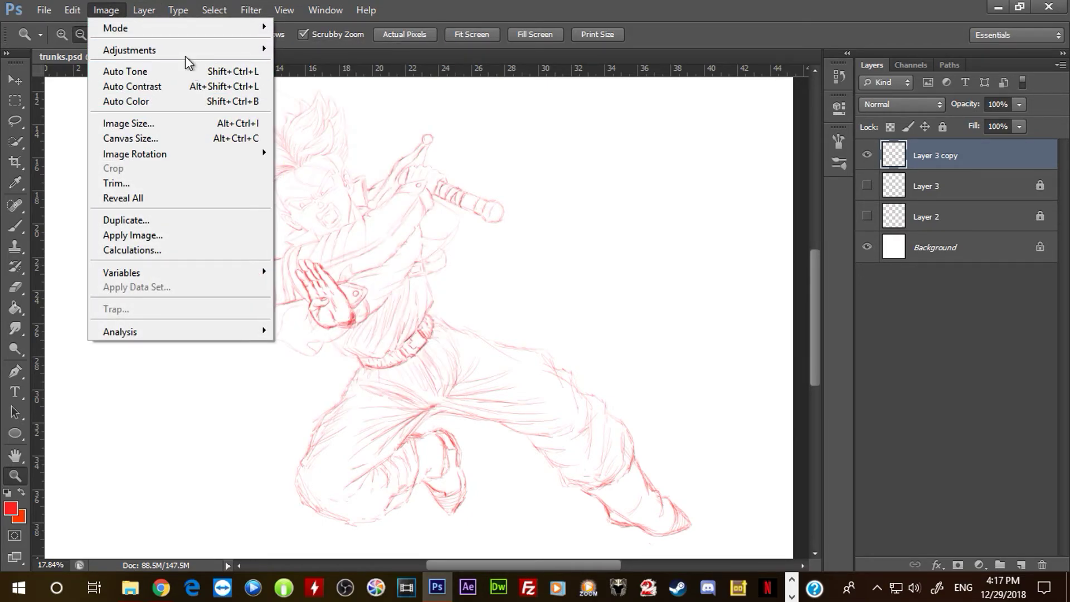
mouse_move(182, 50)
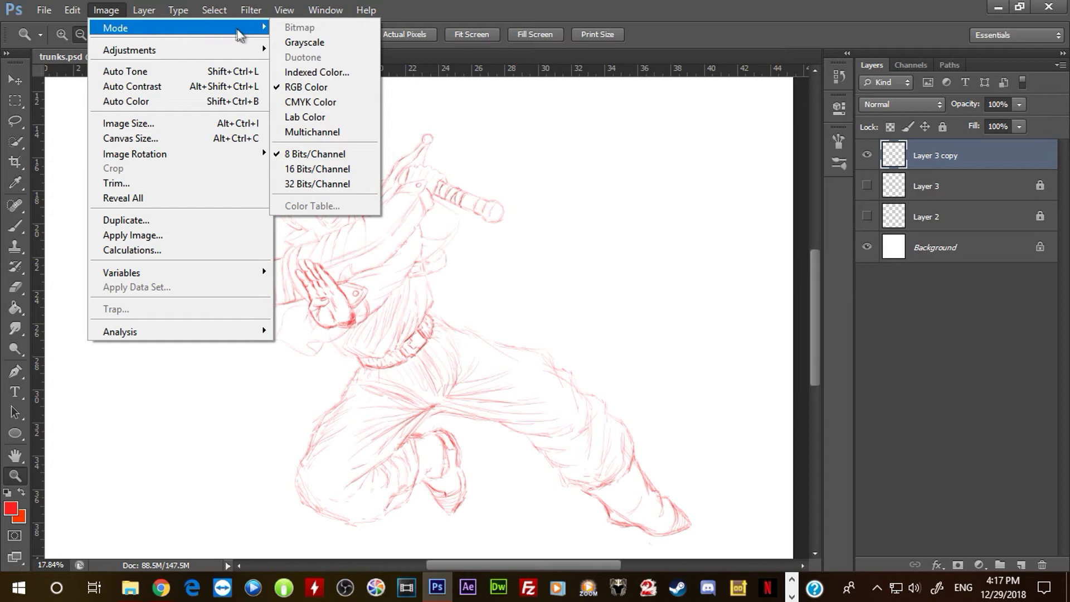
click(294, 44)
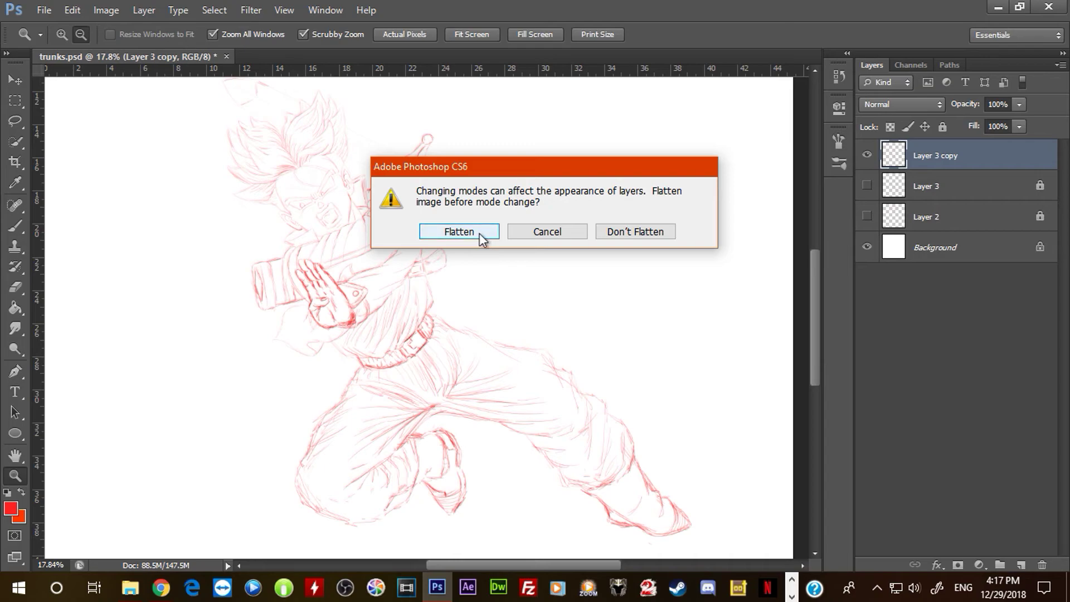
click(624, 233)
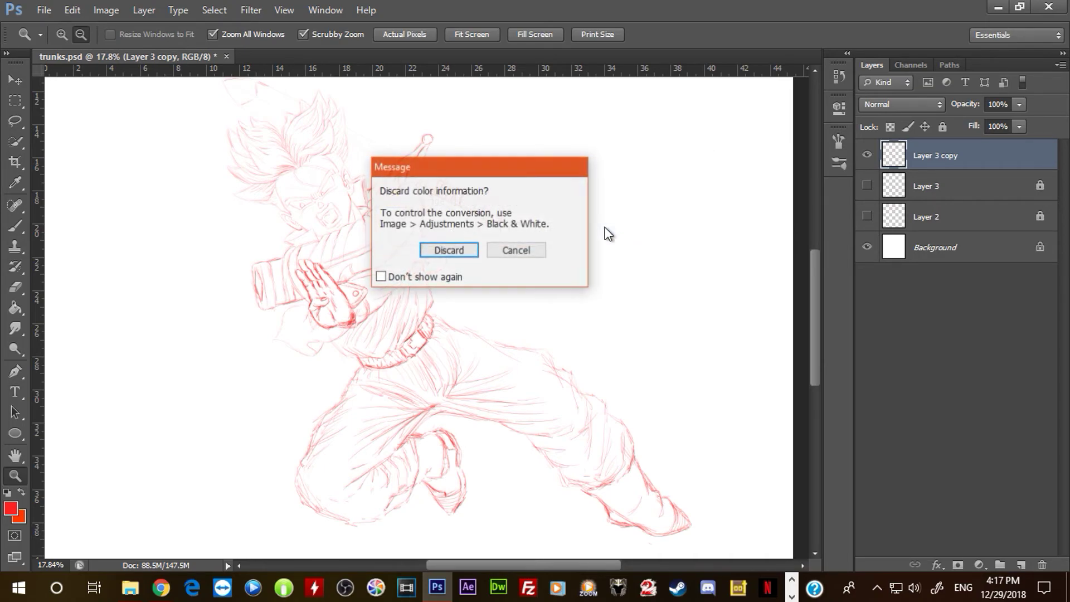
click(466, 251)
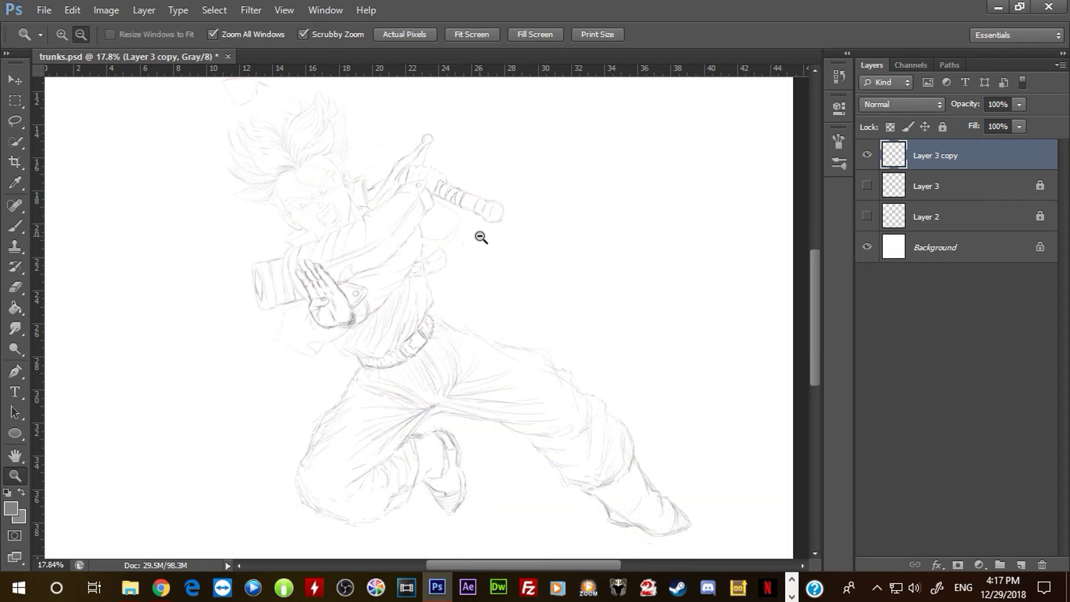
Step: Darken the lines of Layer 3 copy with Brightness/Contrast, using brightness -147 and maximum contrast
click(75, 9)
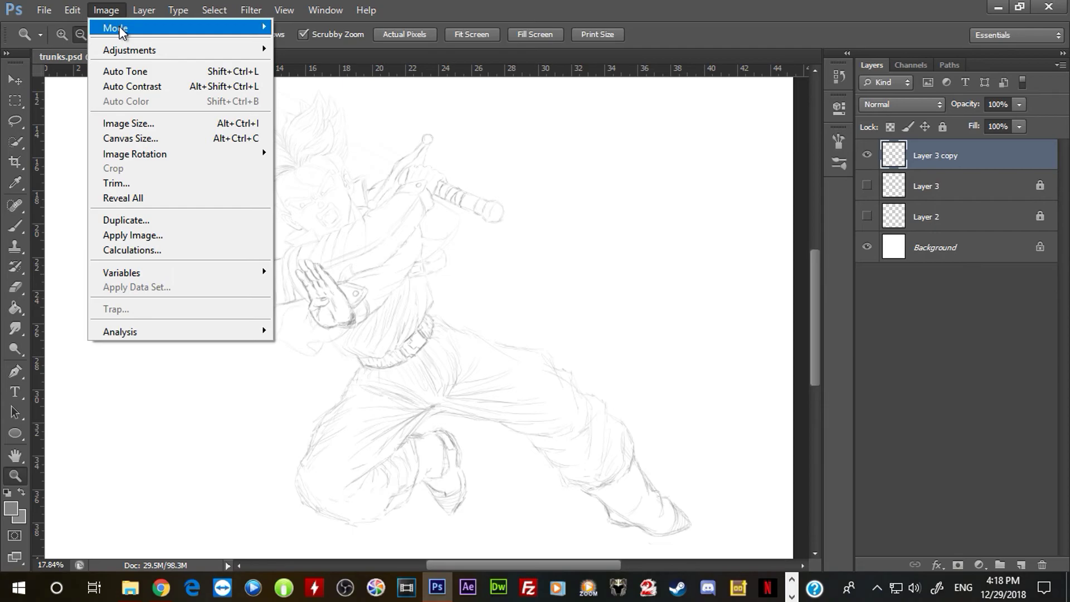
mouse_move(128, 51)
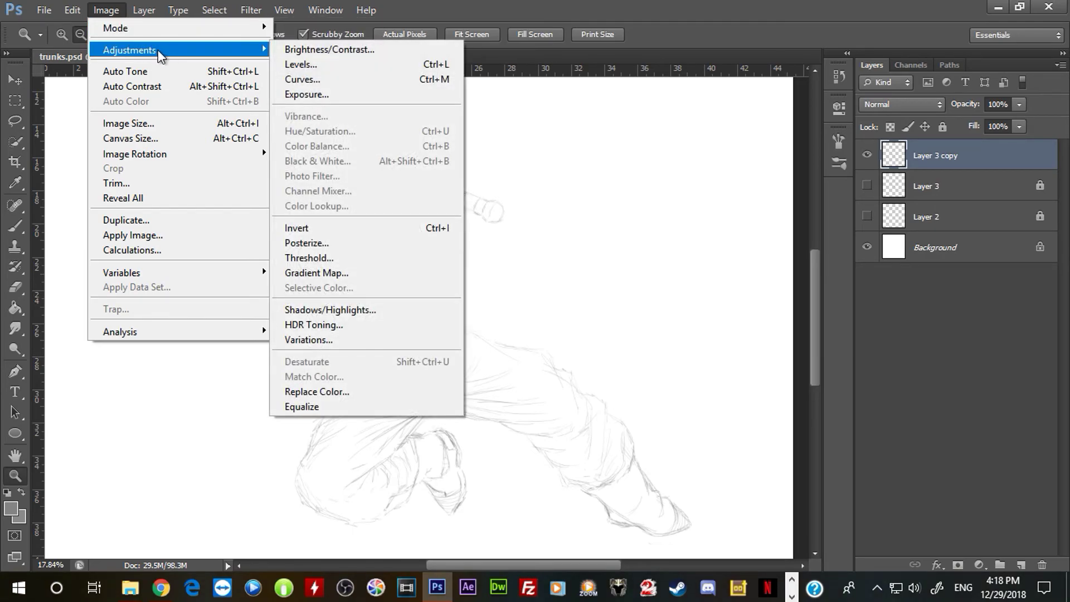
click(303, 50)
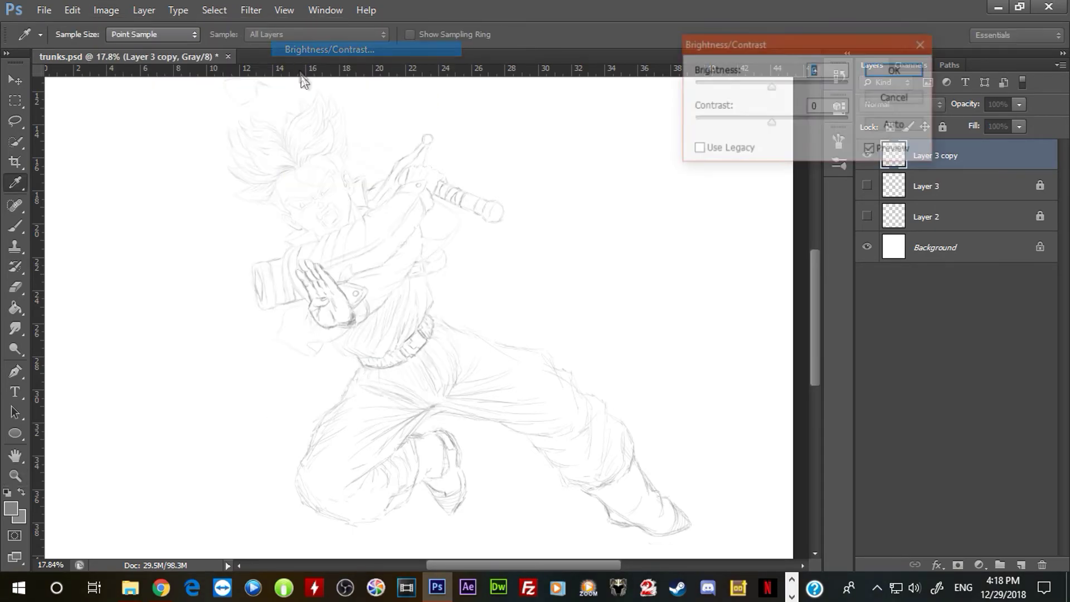
drag(774, 128, 847, 137)
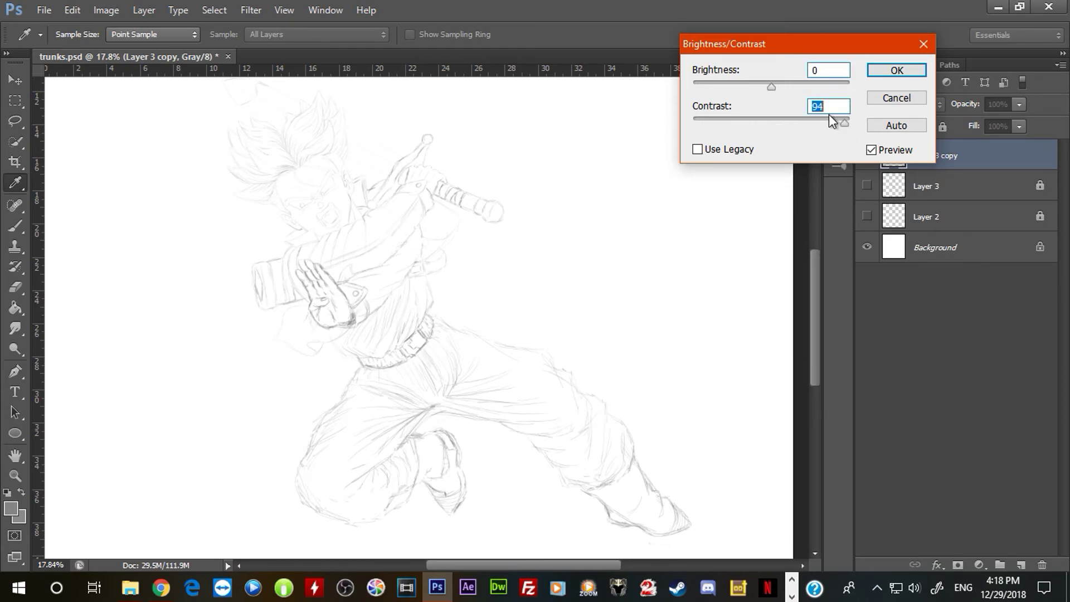
drag(772, 88, 684, 96)
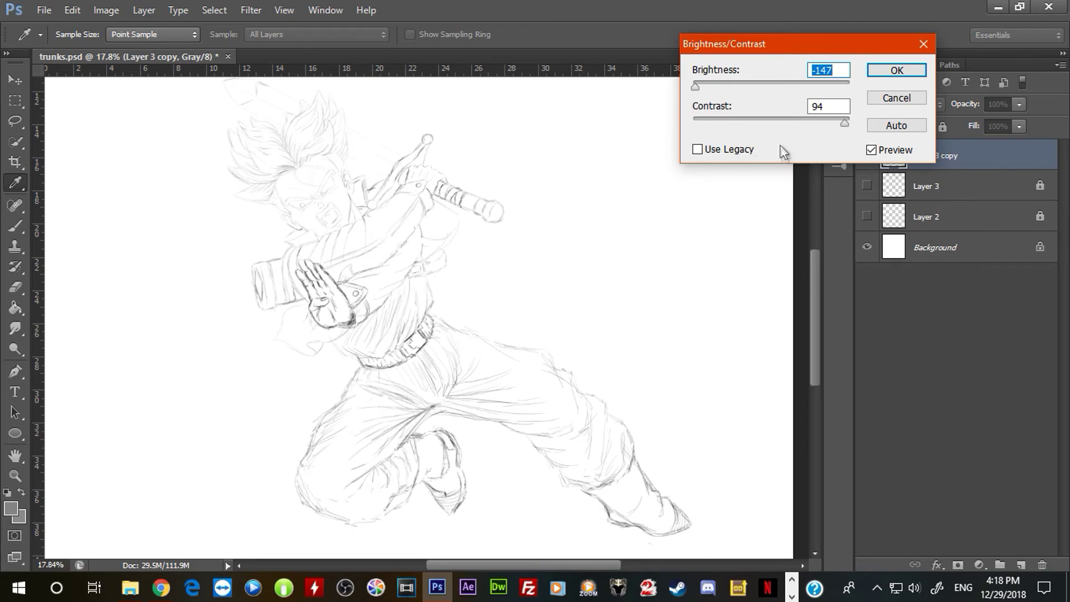
drag(847, 130, 879, 139)
click(897, 71)
key(z)
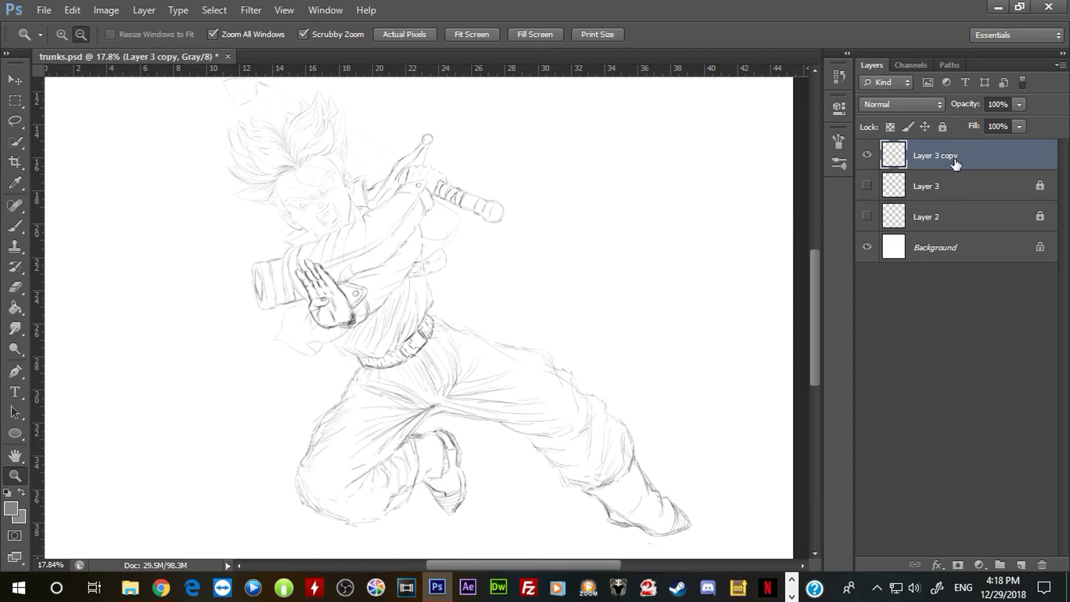
Step: Duplicate the gray sketch layer three times, up to Layer 3 copy 4, to build up darker lines
right_click(956, 162)
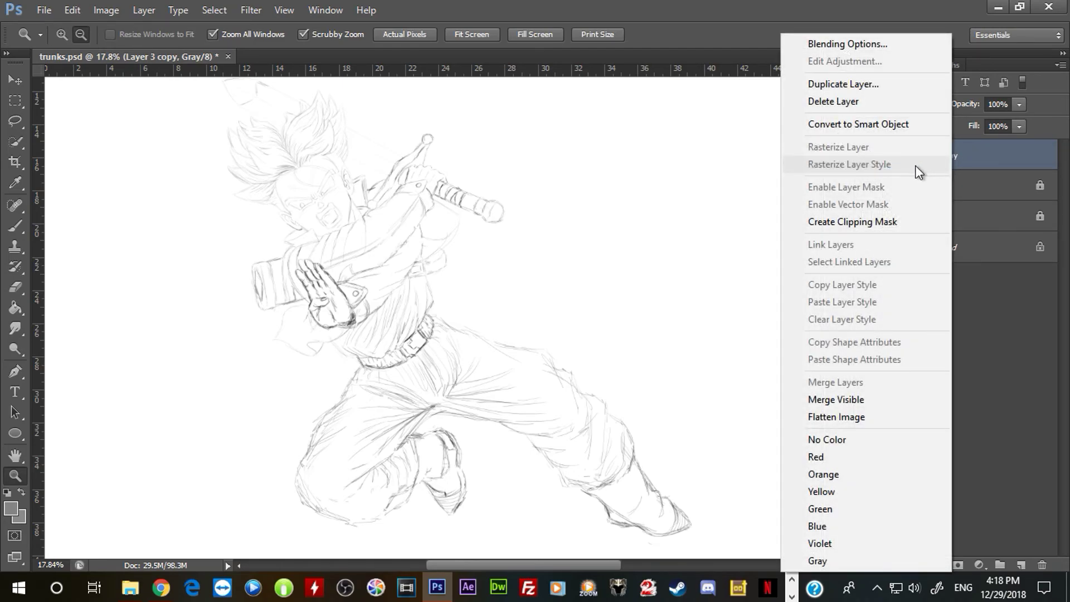
click(900, 87)
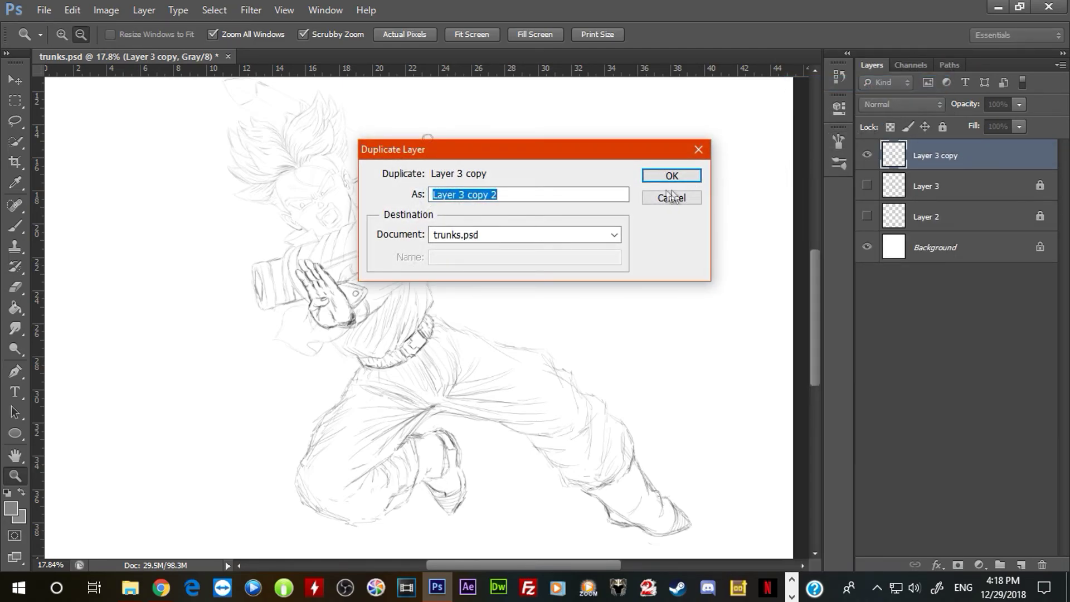
click(675, 178)
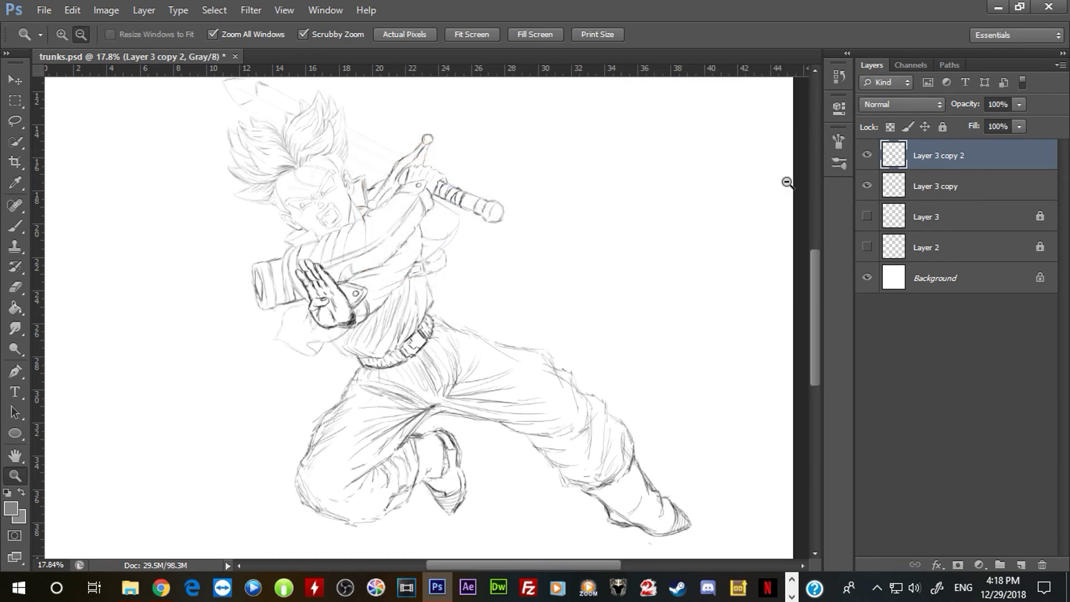
right_click(948, 161)
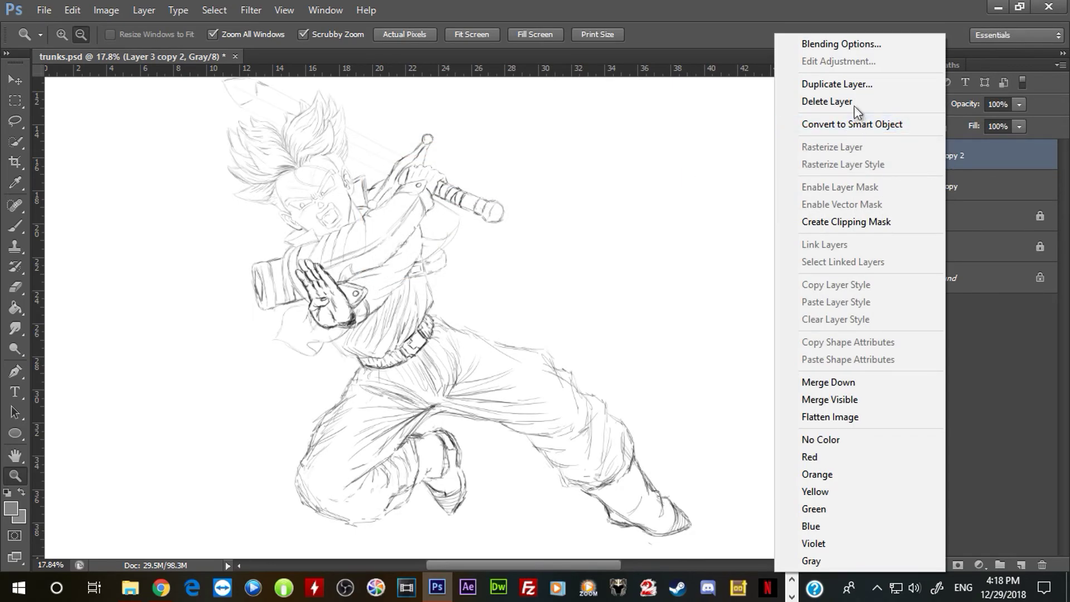
click(833, 84)
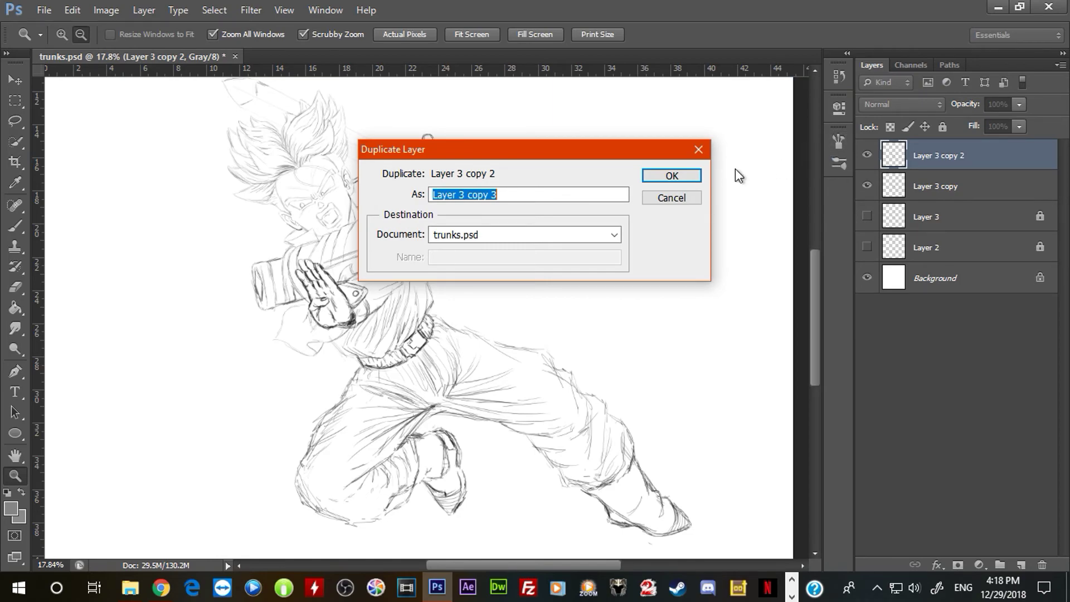
click(691, 180)
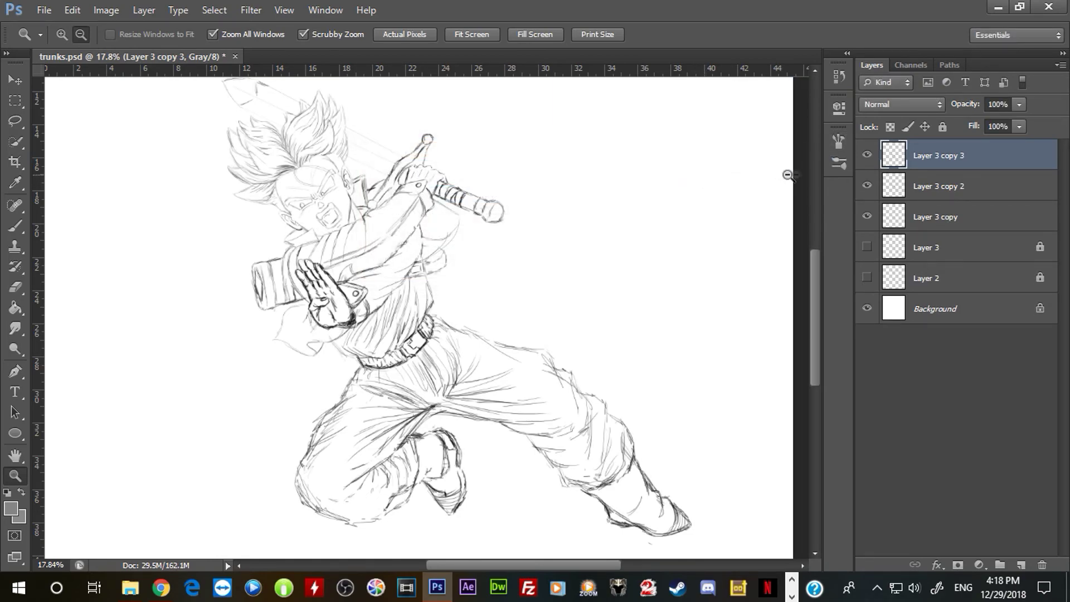
right_click(932, 162)
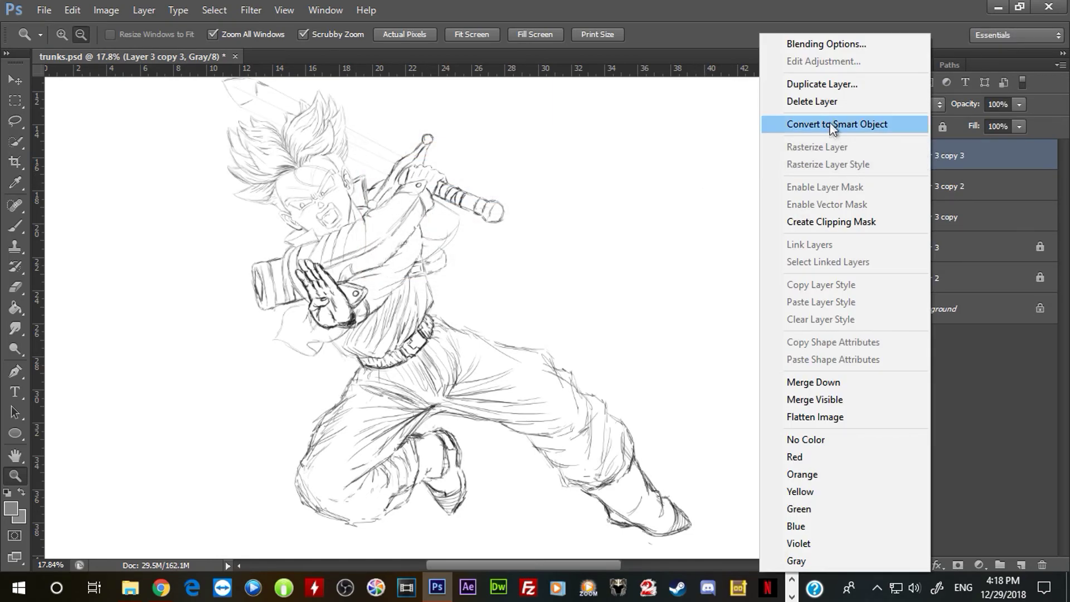
click(859, 87)
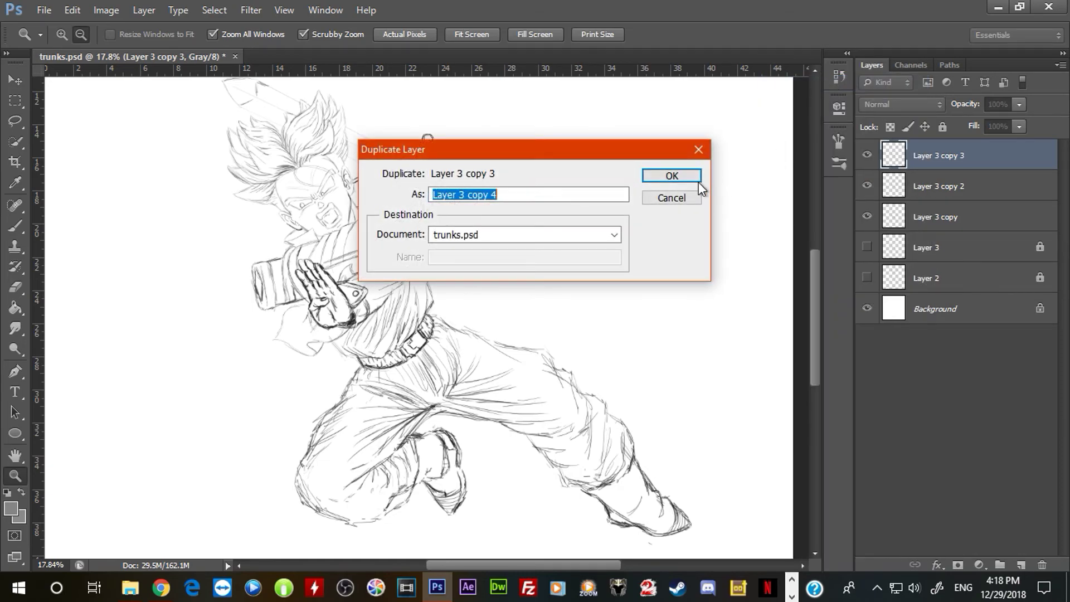
click(673, 183)
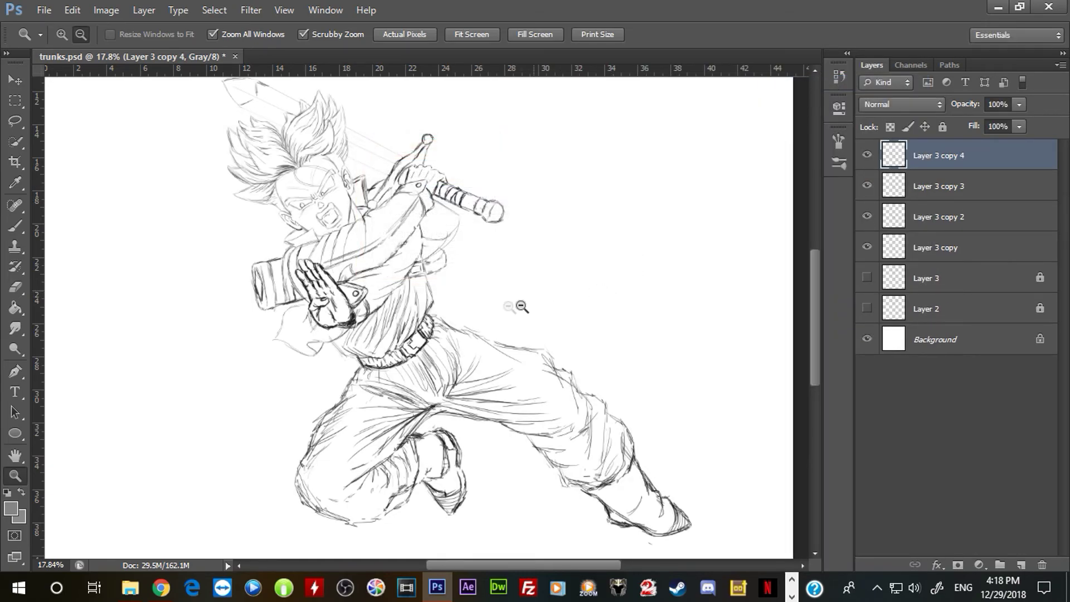
Step: Examine the darkened line work up close across the face, sword, hands, belt, trousers and boots
drag(364, 323, 394, 319)
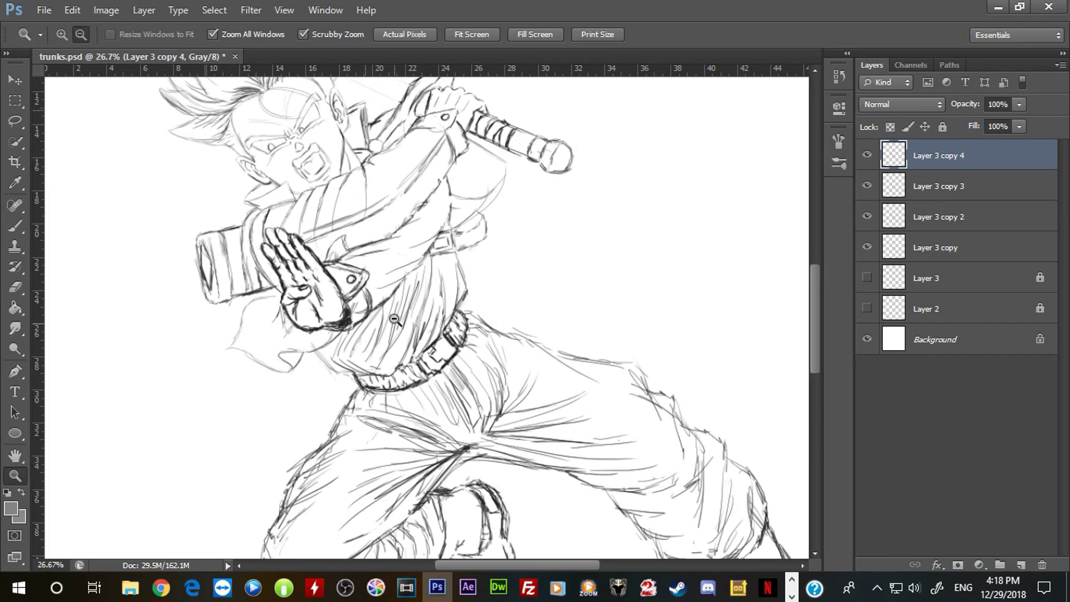
drag(428, 256, 446, 340)
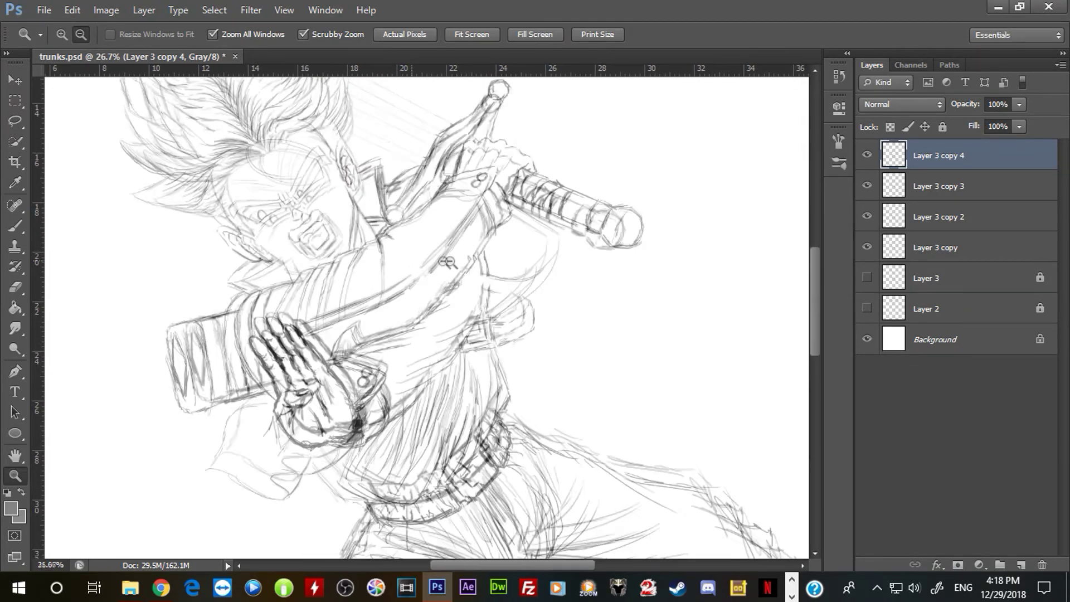
click(442, 272)
drag(381, 220, 521, 345)
drag(574, 311, 587, 287)
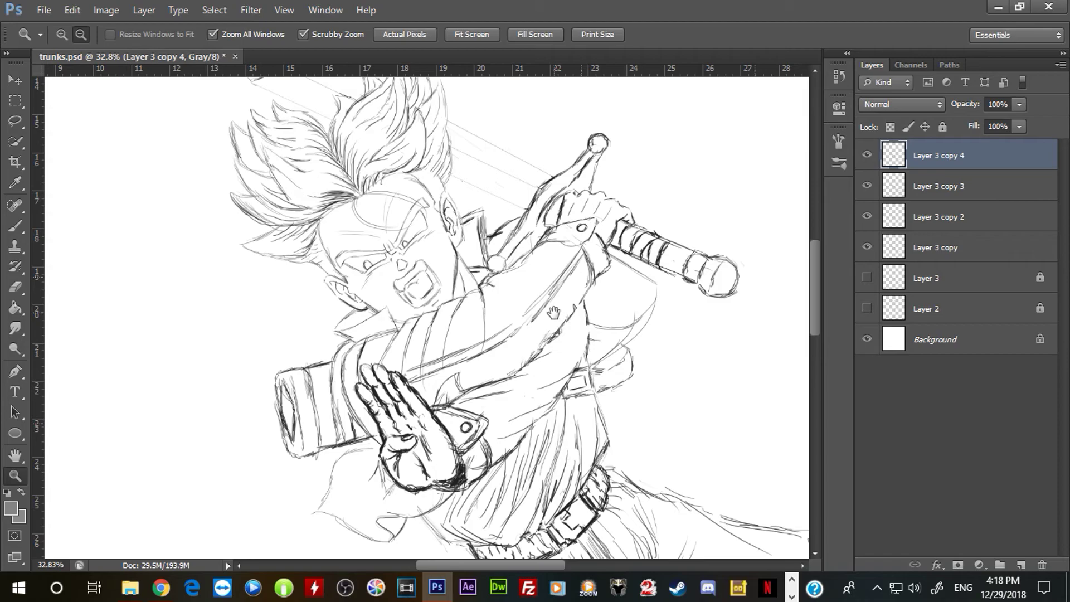
mouse_move(557, 313)
mouse_down()
mouse_move(534, 392)
mouse_move(514, 371)
mouse_up()
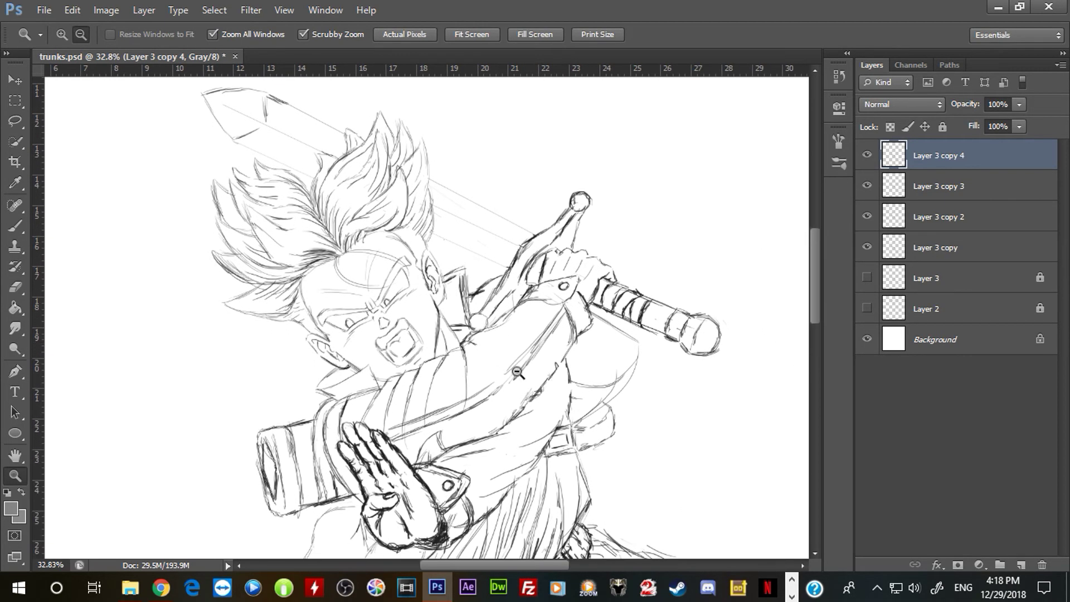
drag(539, 431, 552, 360)
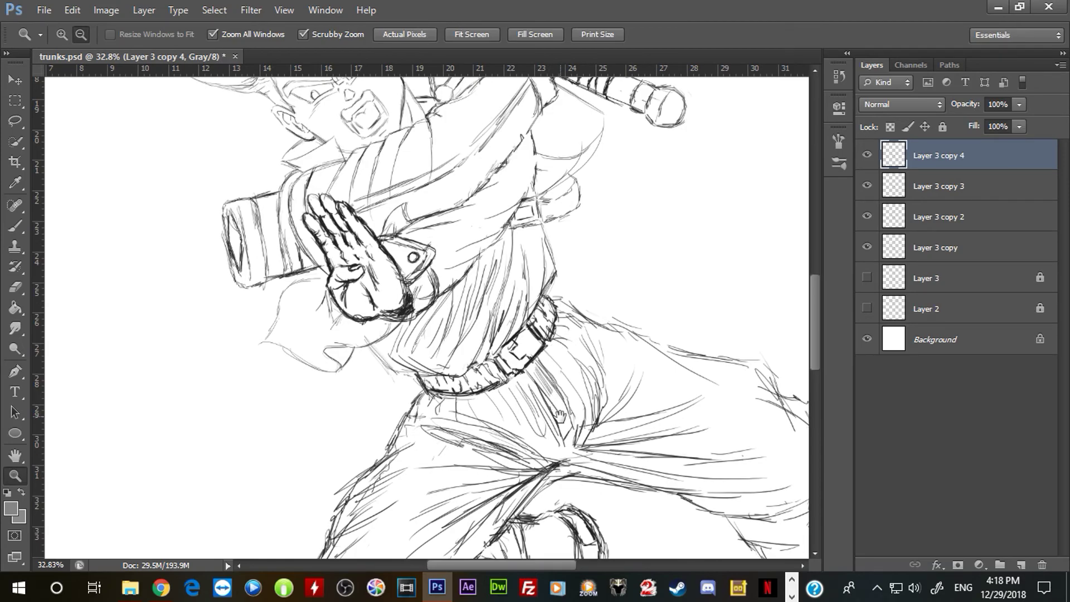
mouse_move(557, 436)
mouse_down()
mouse_move(479, 348)
mouse_move(462, 282)
mouse_up()
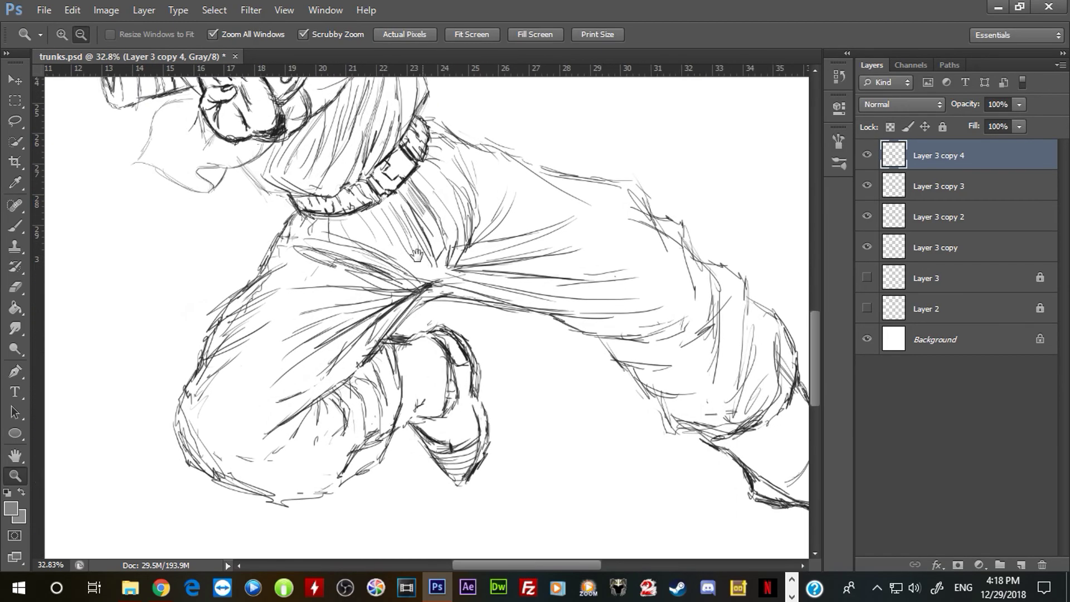
drag(616, 322, 474, 319)
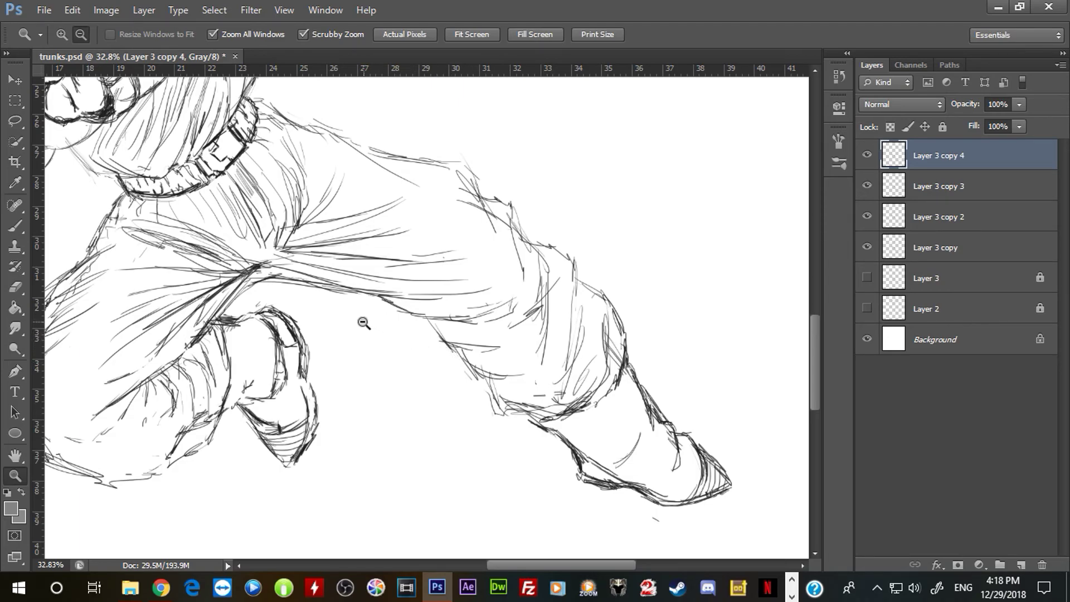
drag(342, 333, 450, 378)
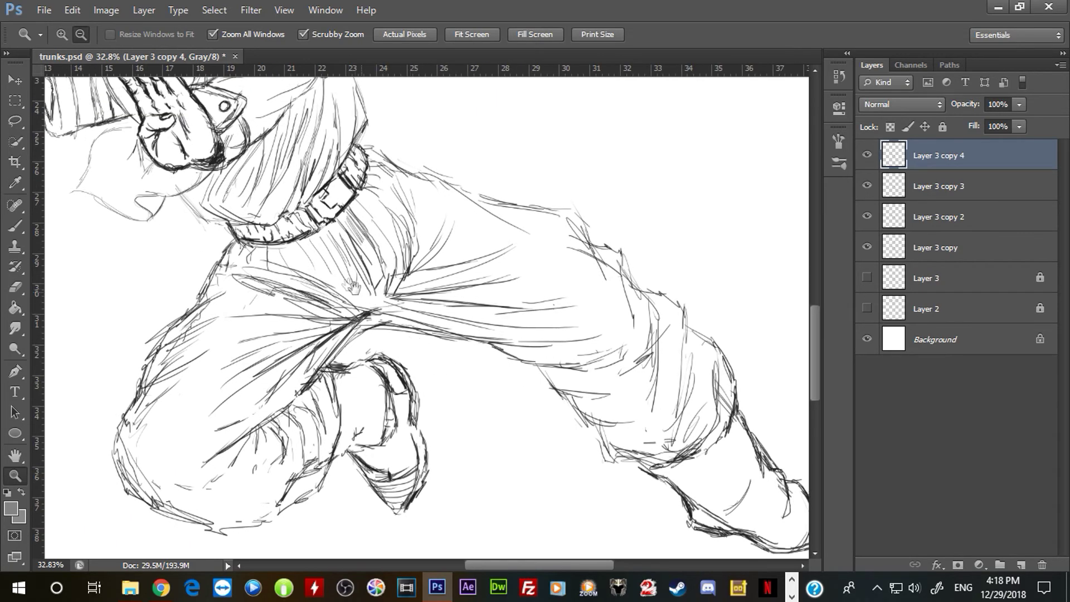
drag(358, 289, 430, 348)
drag(368, 231, 395, 324)
drag(402, 231, 435, 342)
drag(400, 256, 433, 346)
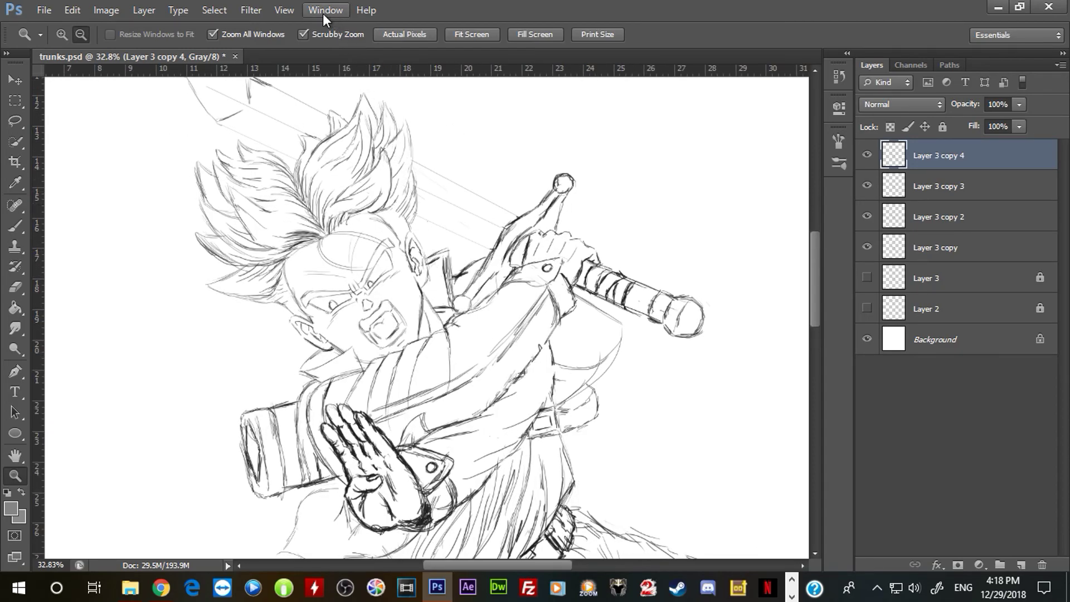
Step: Switch the document to Full Screen Mode so that only the drawing and rulers are displayed
click(284, 10)
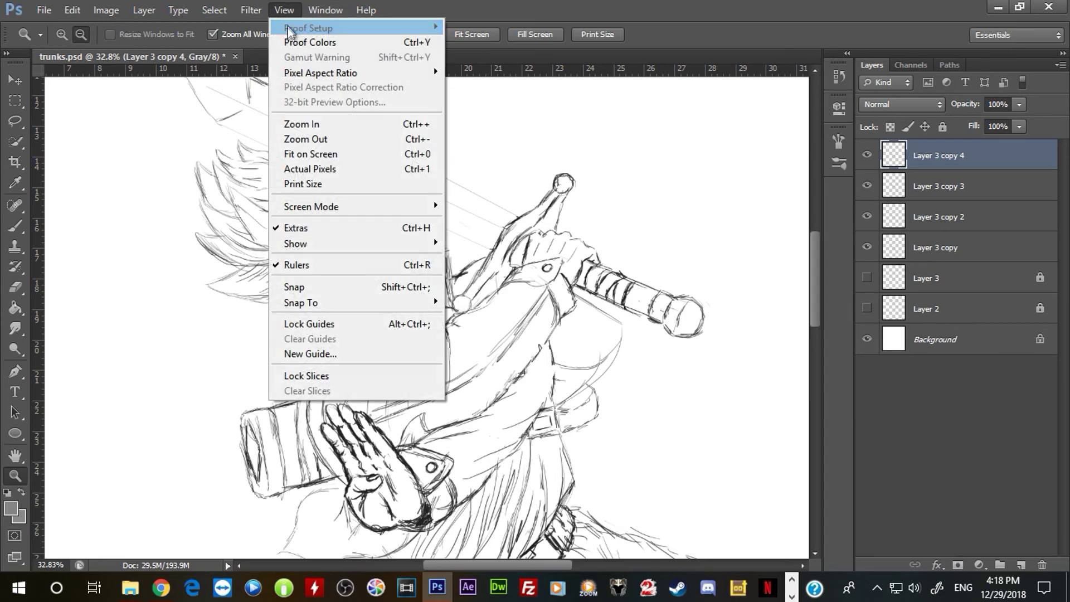
mouse_move(360, 209)
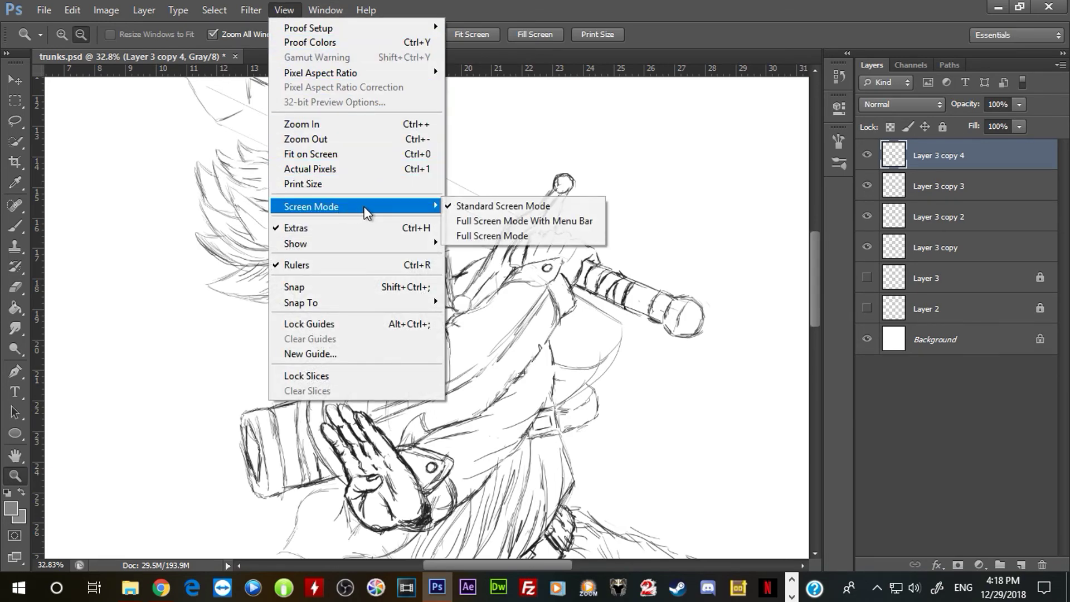
click(487, 235)
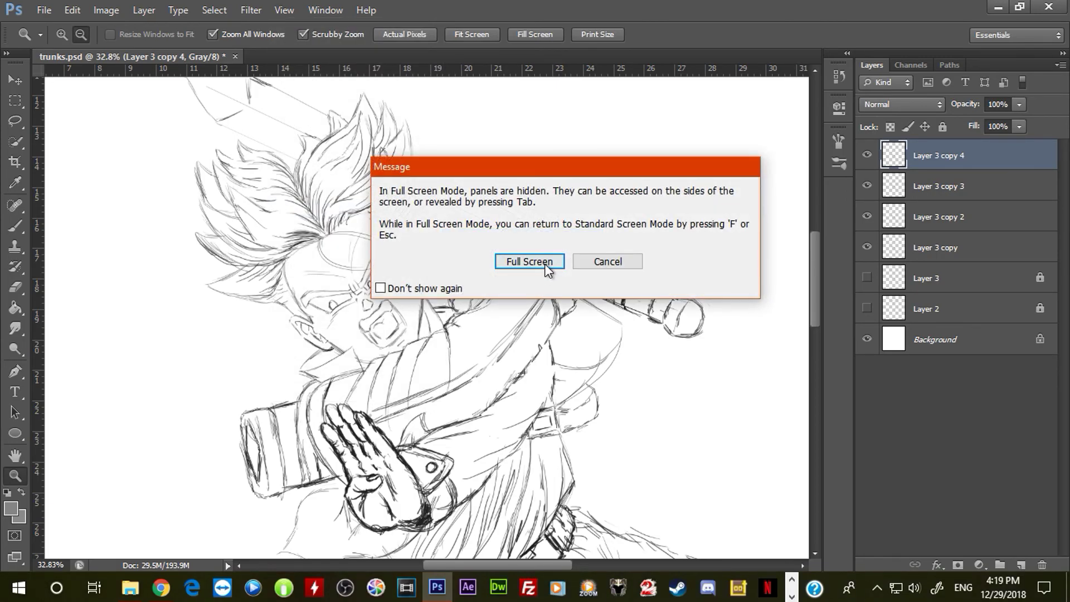
click(530, 262)
Step: Examine the line work of the upper body up close, including the face, hair, sword, sleeves and raised hand
mouse_move(622, 319)
mouse_down()
mouse_move(676, 327)
mouse_move(712, 363)
mouse_move(726, 351)
mouse_move(790, 357)
mouse_up()
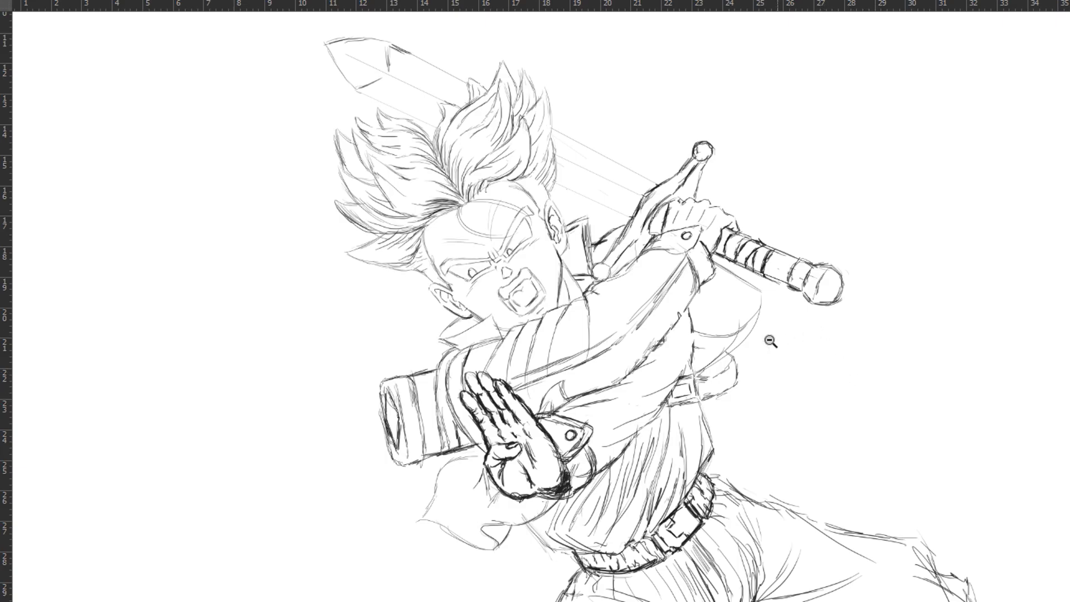
drag(666, 348, 716, 338)
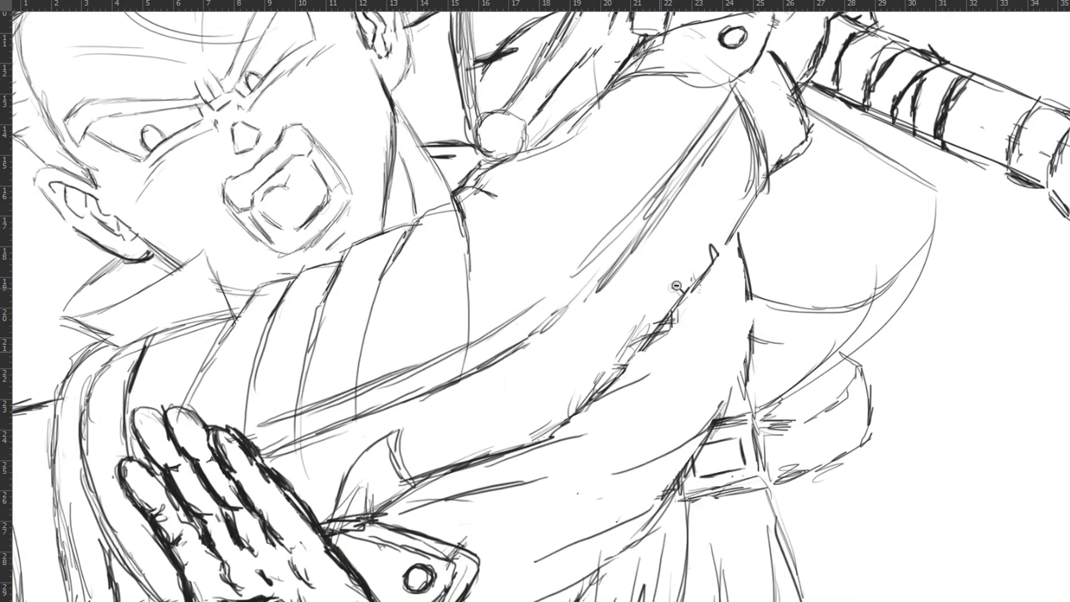
drag(673, 288, 649, 289)
drag(587, 260, 626, 339)
drag(708, 317, 748, 305)
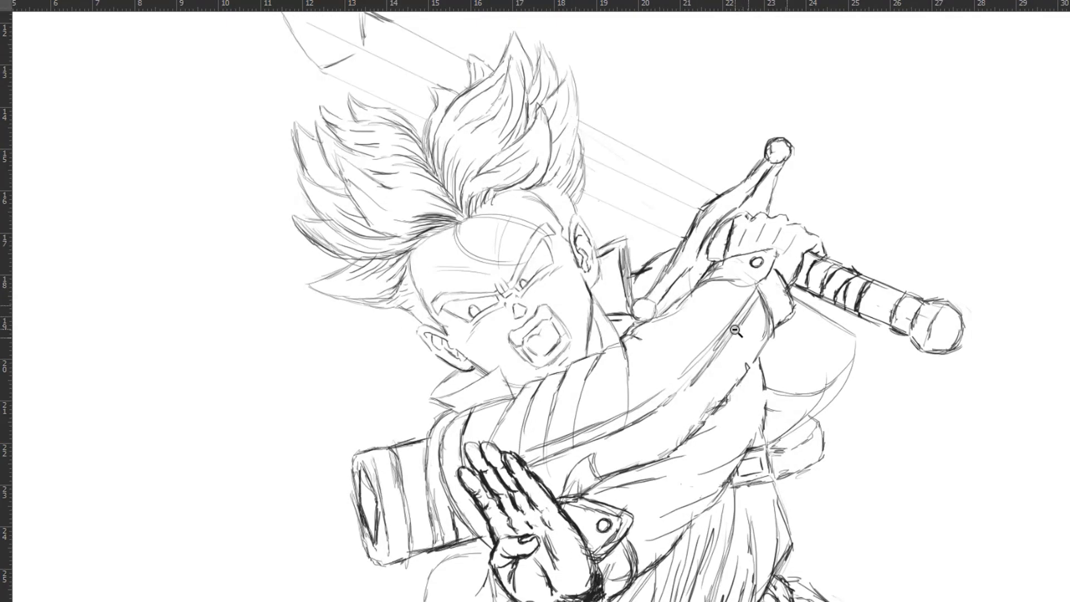
drag(679, 294, 763, 202)
drag(732, 475, 656, 254)
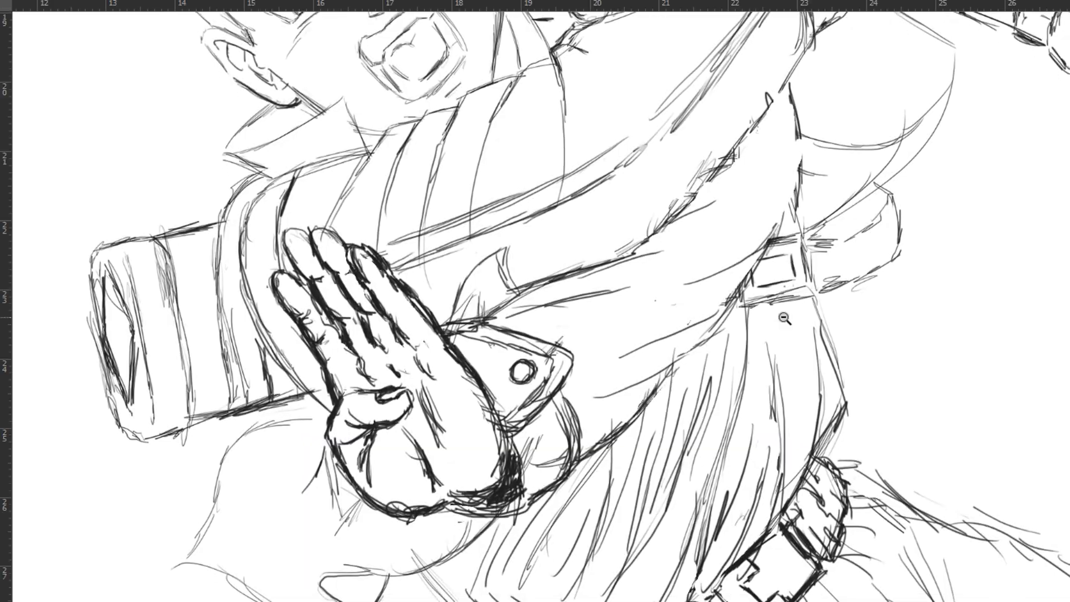
drag(784, 317, 764, 320)
Step: Examine the belt, trousers and boots, and finish with an overview of the whole figure on the canvas
drag(763, 384, 664, 187)
drag(848, 465, 783, 337)
drag(763, 373, 605, 157)
drag(829, 316, 666, 266)
click(817, 319)
drag(796, 278, 759, 285)
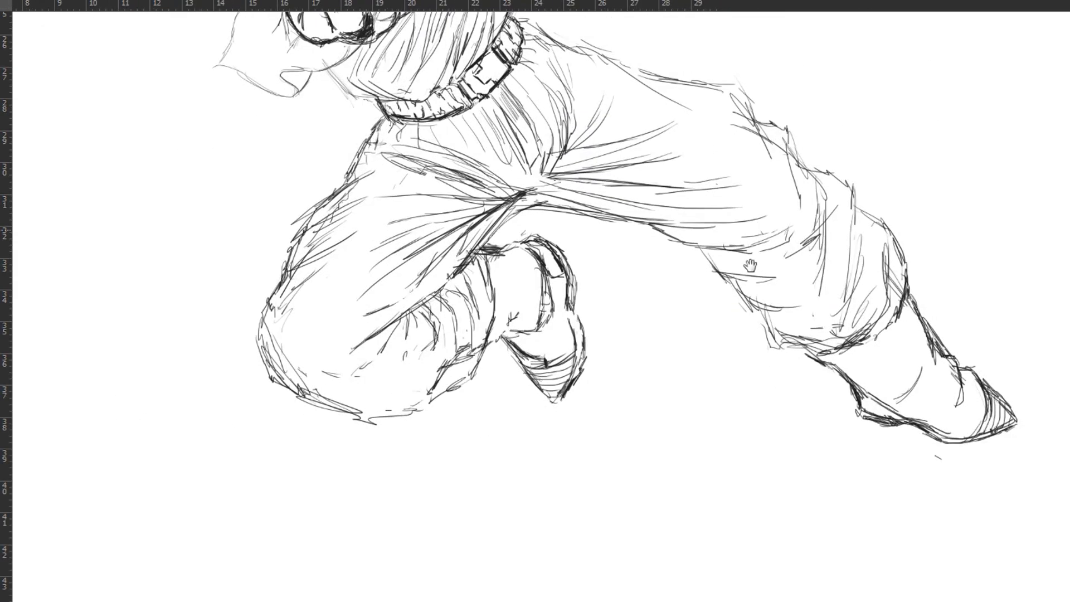
drag(752, 235, 755, 339)
click(821, 318)
drag(796, 260, 691, 326)
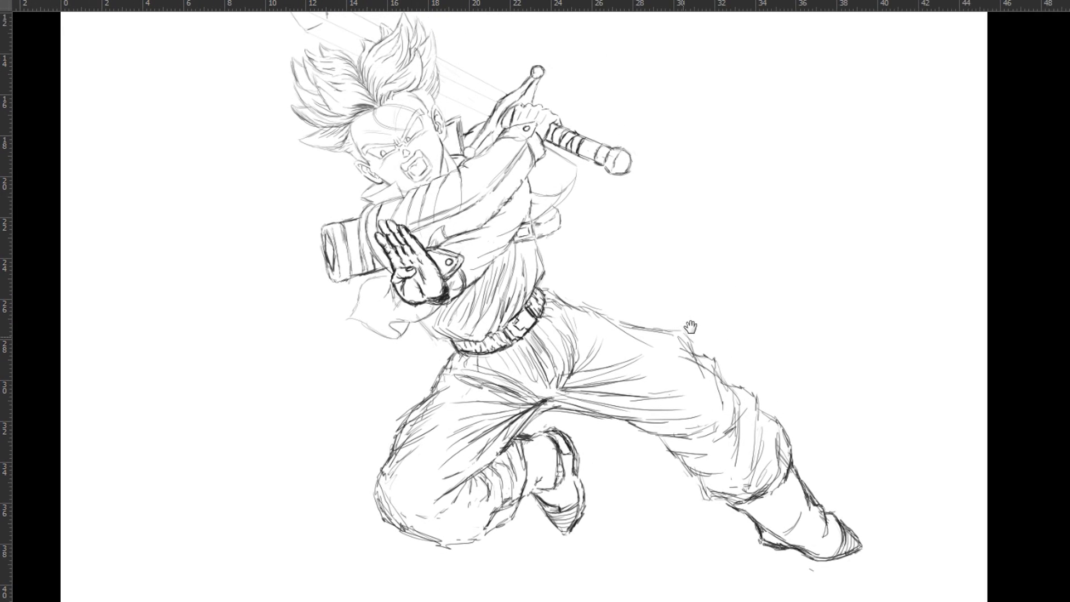
drag(738, 266, 734, 285)
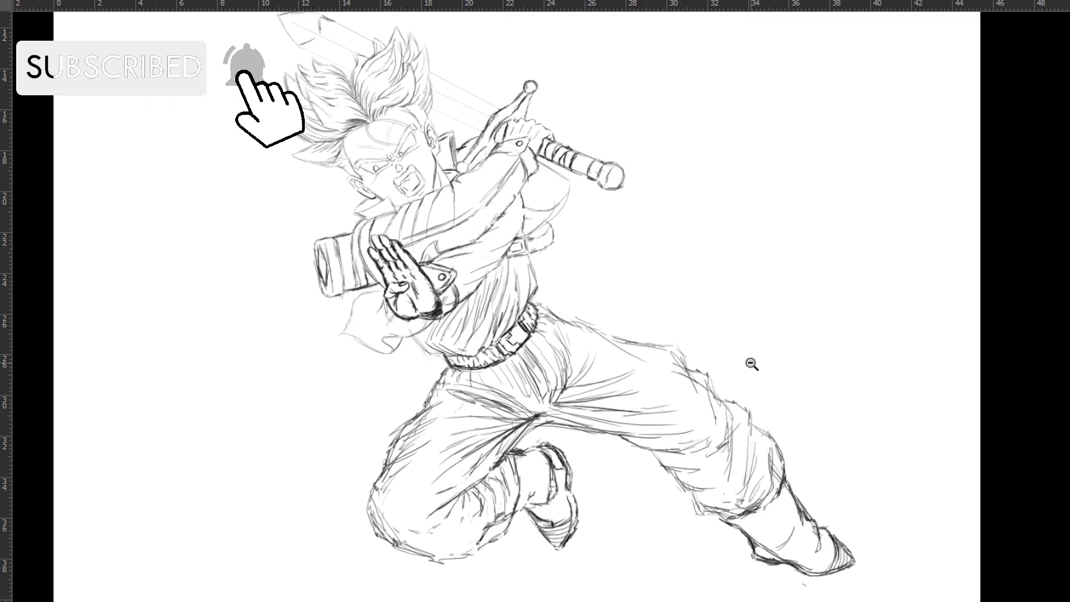
drag(759, 312, 756, 321)
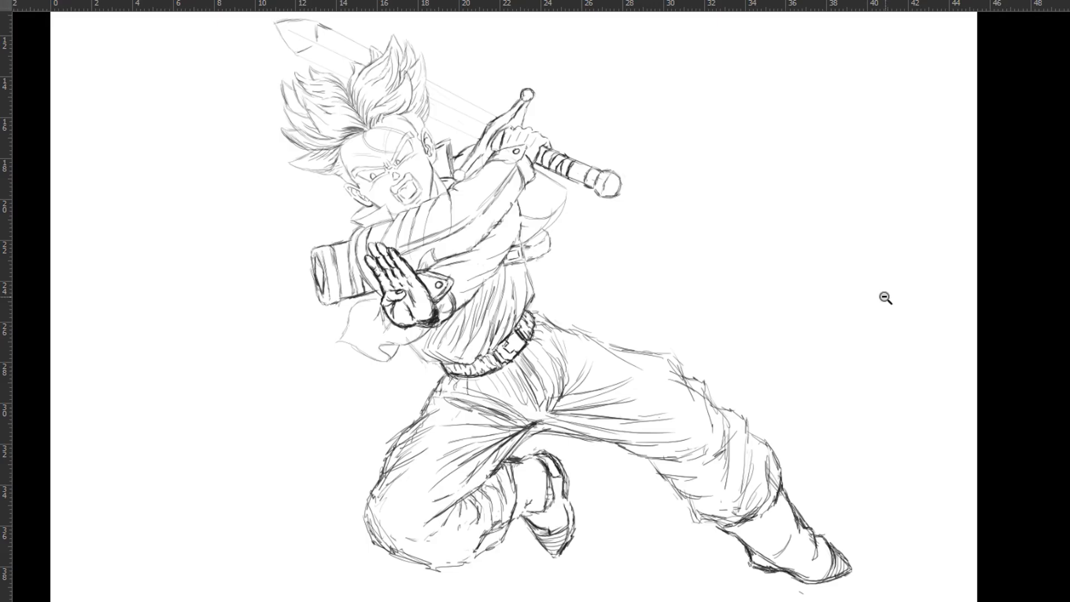